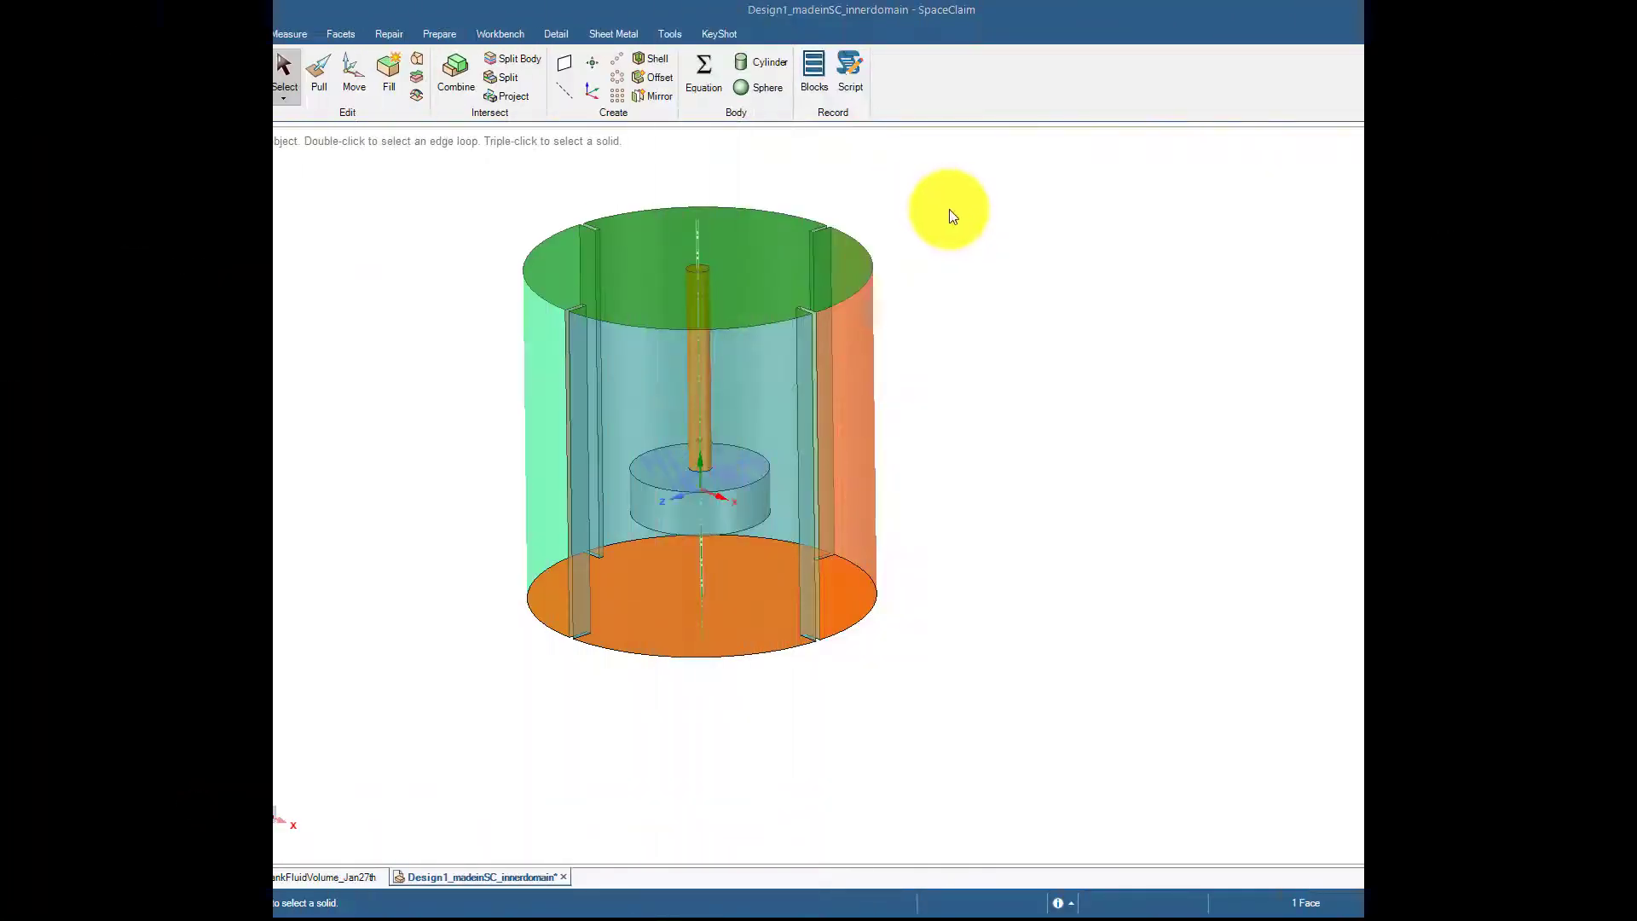
pyautogui.moveTo(959, 191)
pyautogui.mouseDown(button='middle')
pyautogui.moveTo(880, 244)
pyautogui.moveTo(958, 208)
pyautogui.moveTo(961, 187)
pyautogui.moveTo(929, 198)
pyautogui.mouseUp(button='middle')
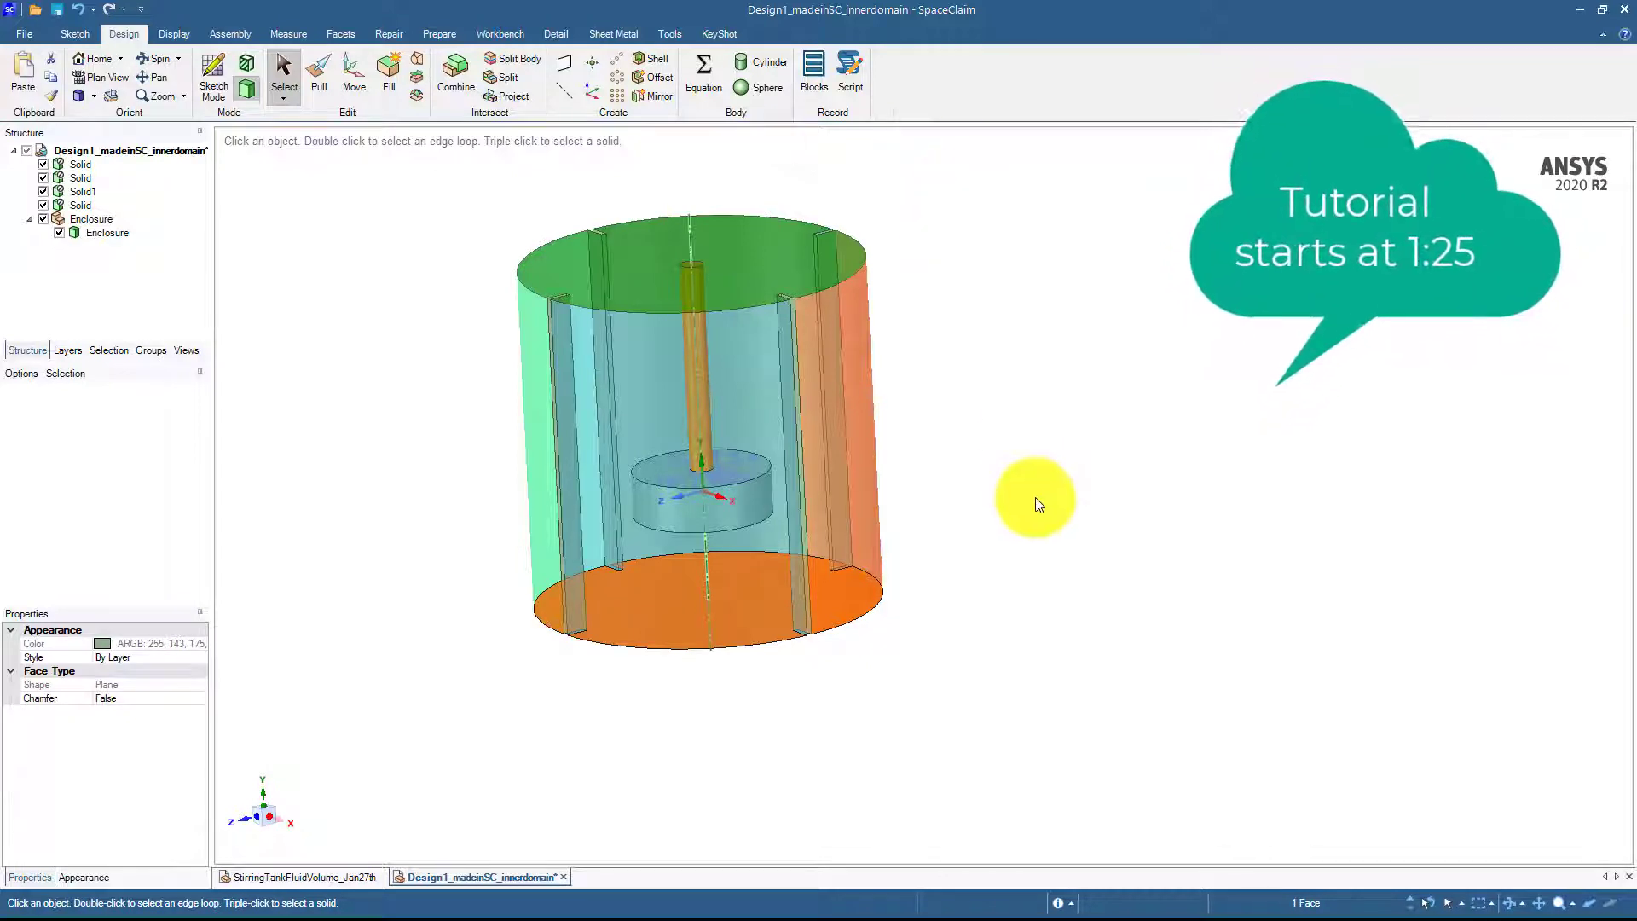
pyautogui.moveTo(1037, 501); pyautogui.dragTo(912, 461, button='middle')
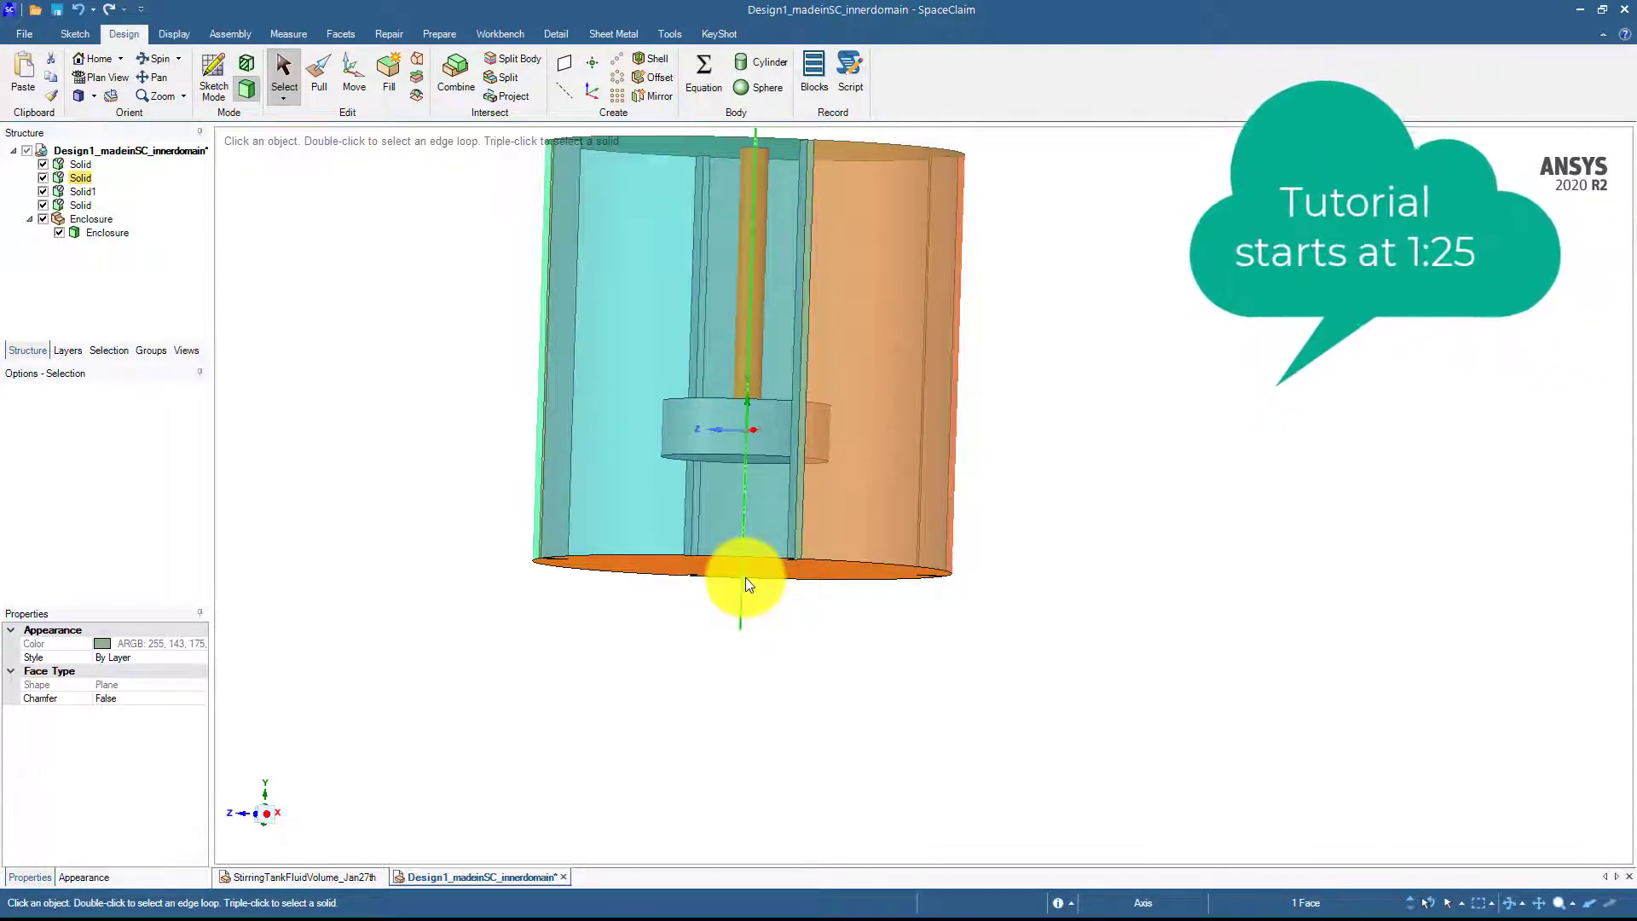
pyautogui.click(747, 581)
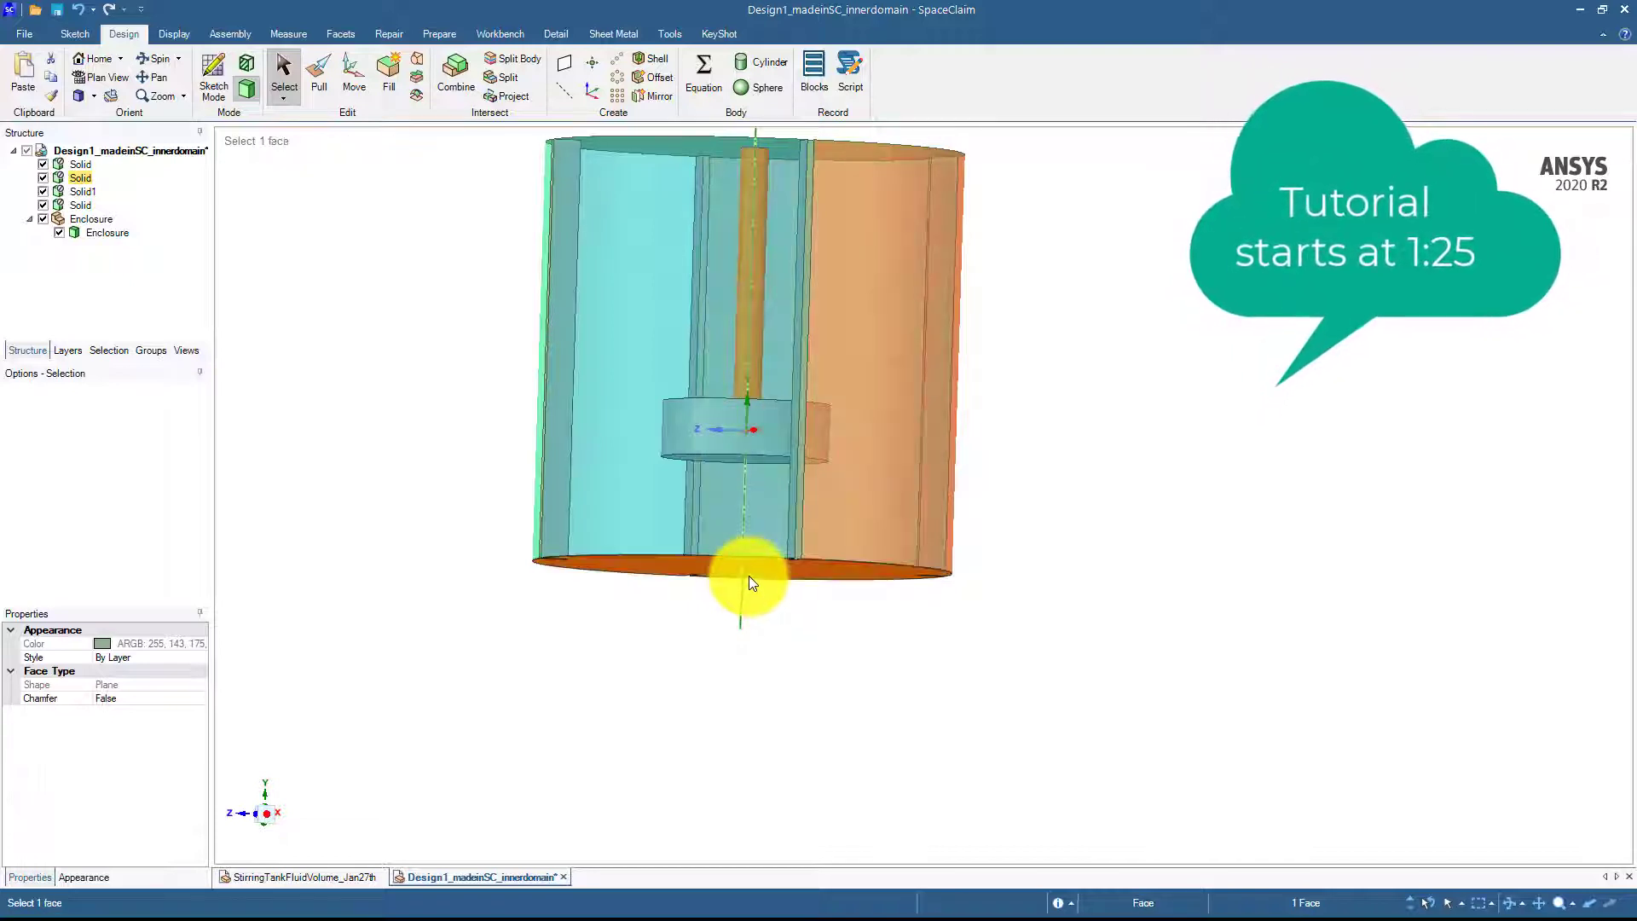
pyautogui.click(504, 429)
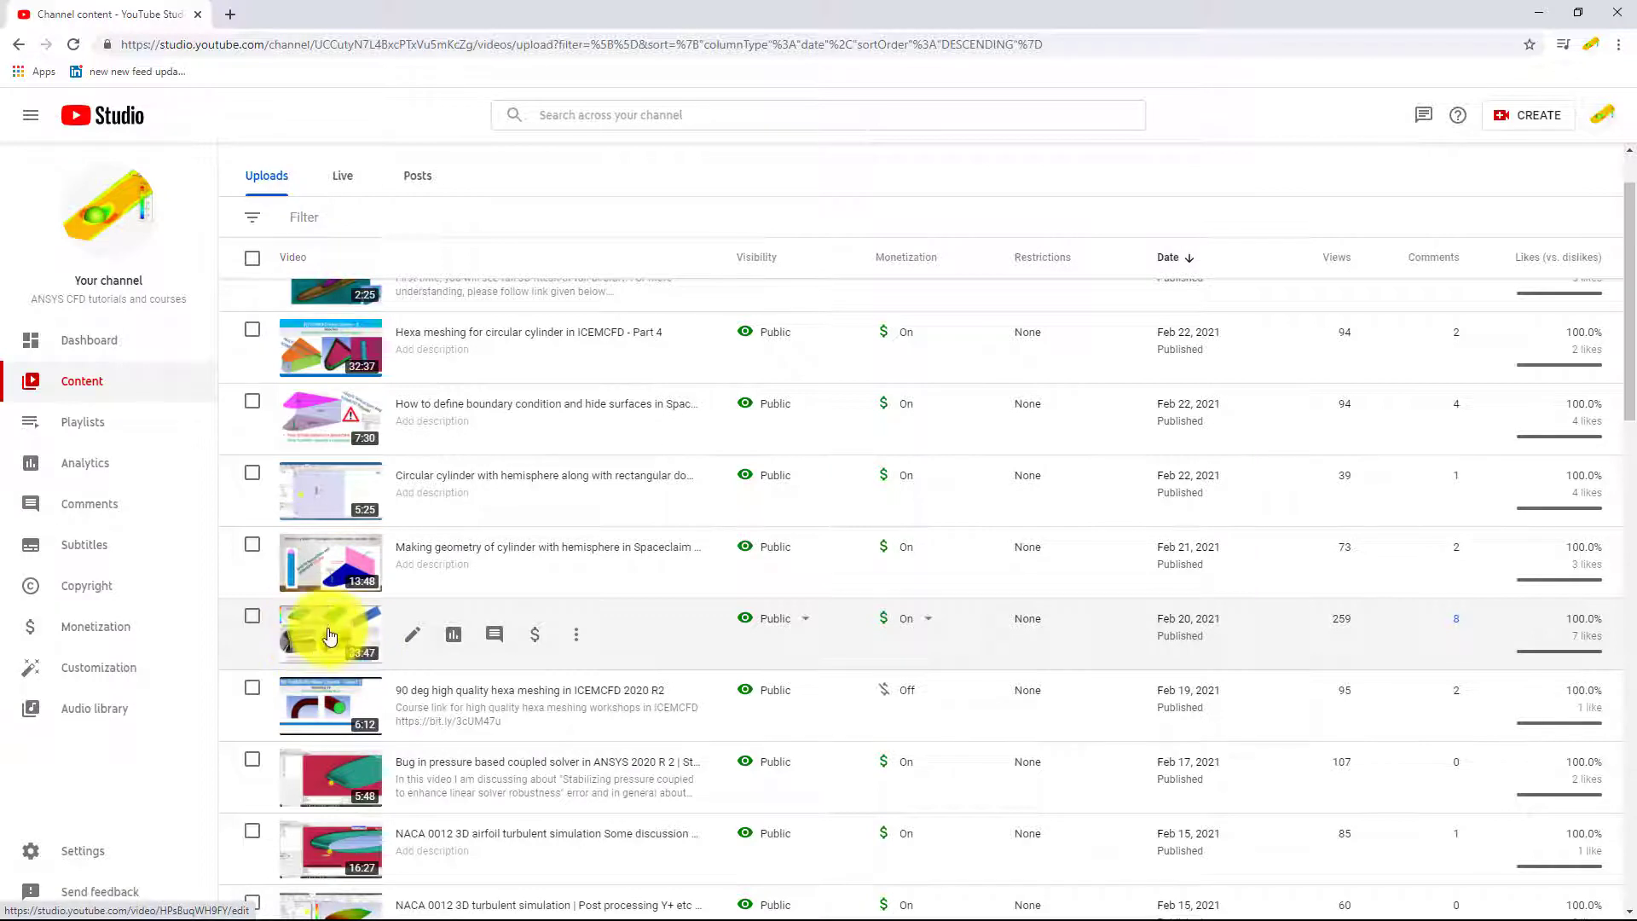
# Step: In YouTube Studio in the browser, open the Fluent 2020 R2 coupled pressure based solver video from its details page
pyautogui.click(325, 635)
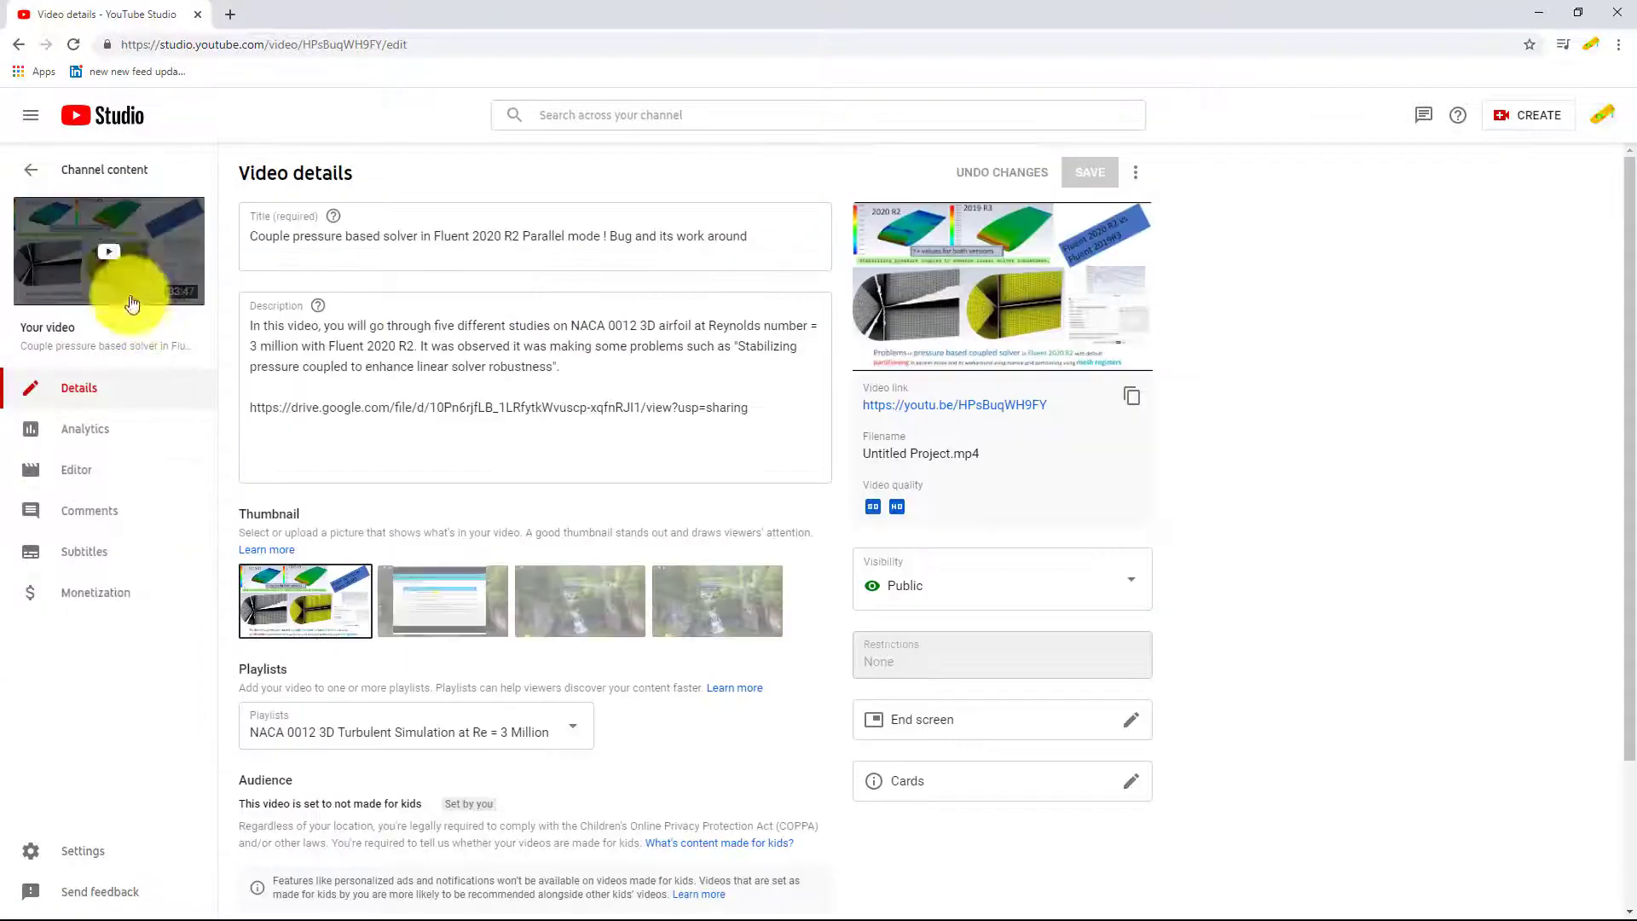
pyautogui.click(997, 404)
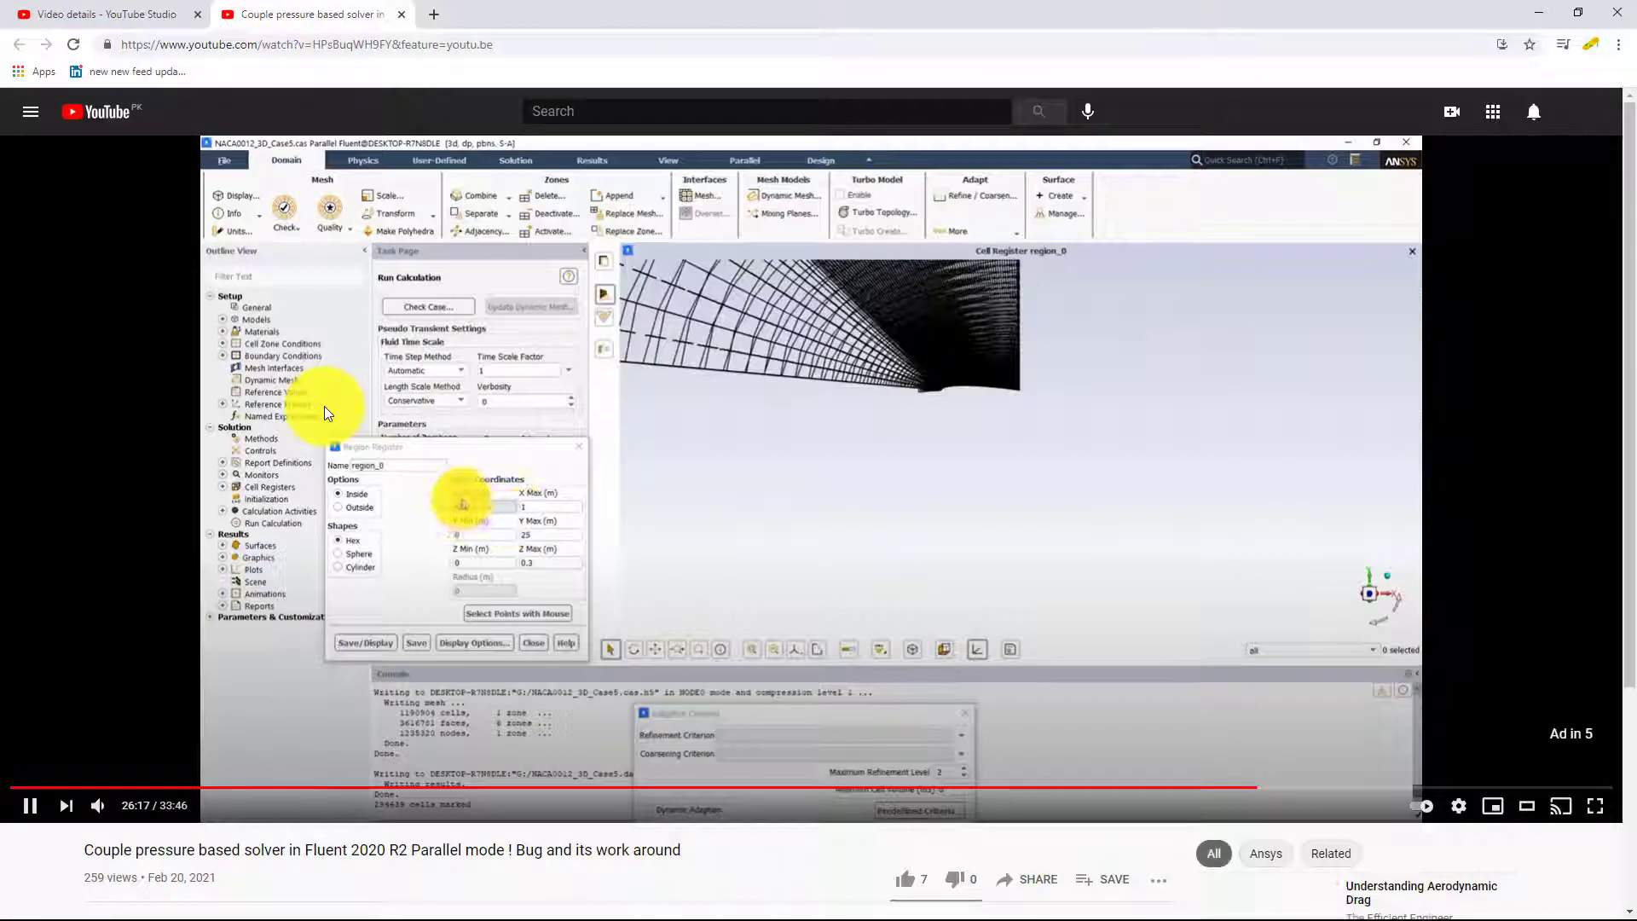
pyautogui.click(323, 406)
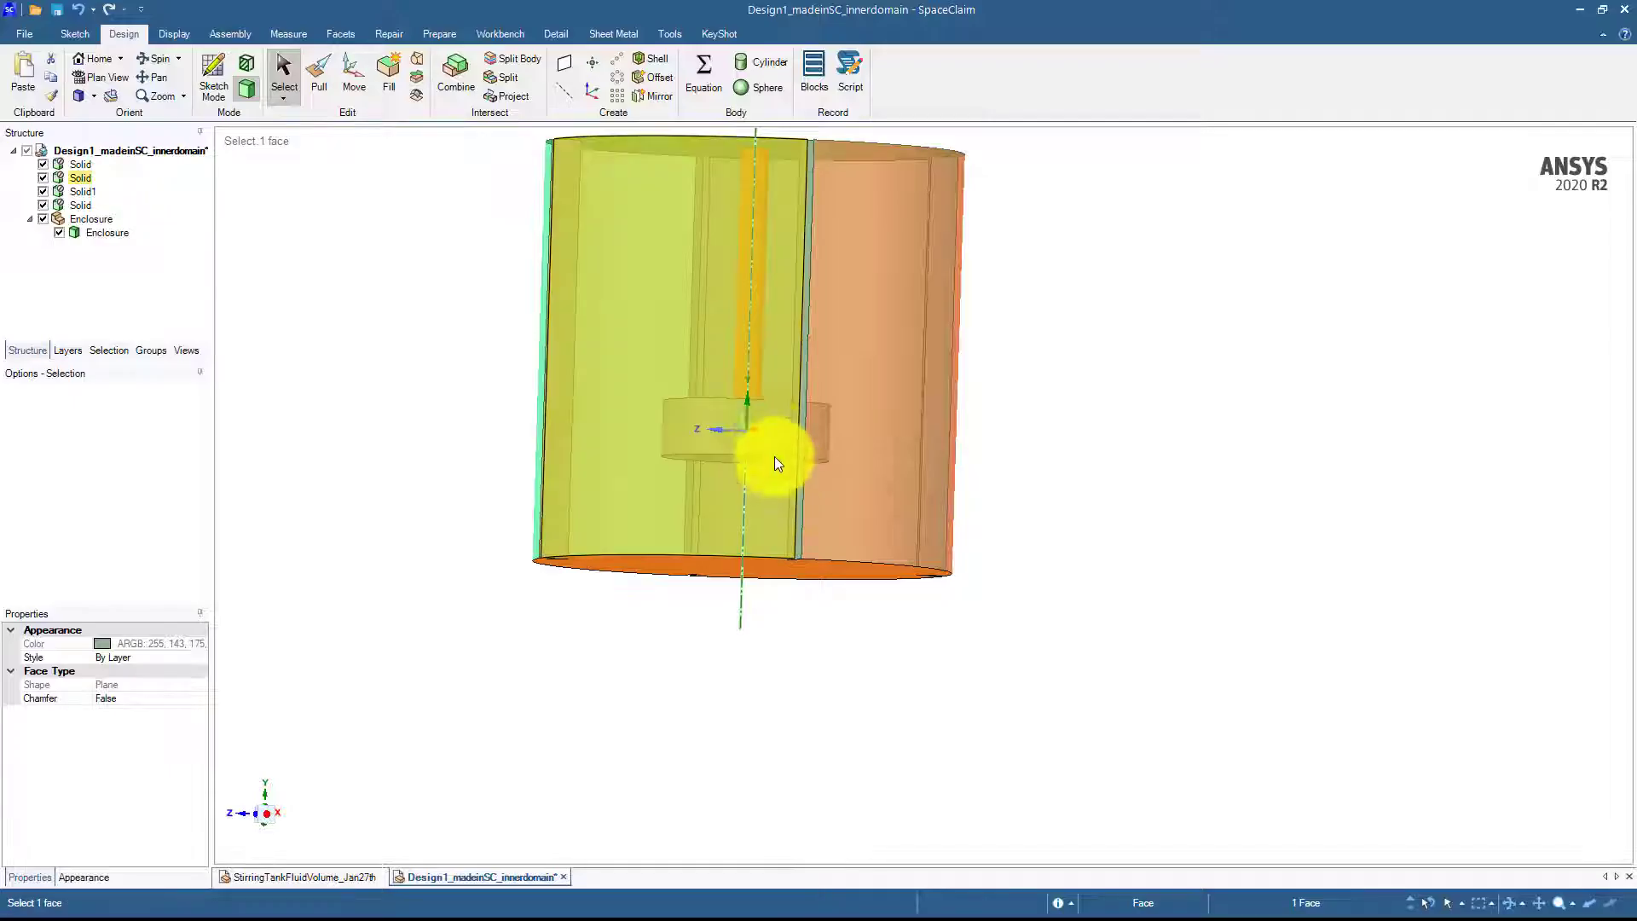
pyautogui.moveTo(767, 457); pyautogui.dragTo(627, 469, button='middle')
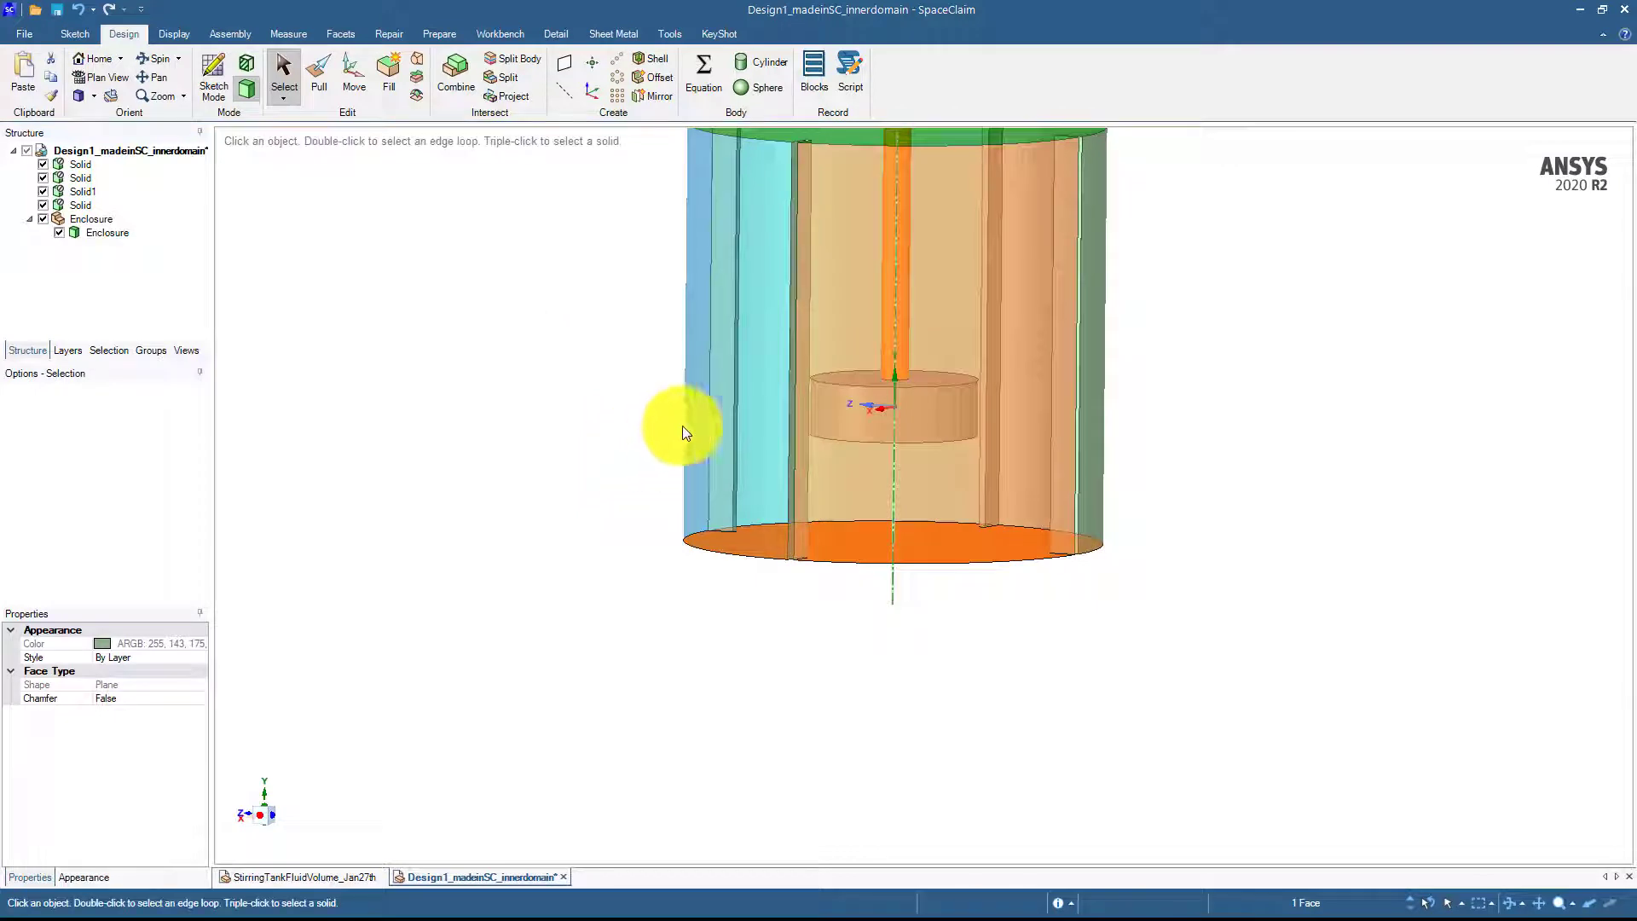
pyautogui.moveTo(650, 401); pyautogui.dragTo(564, 422, button='middle')
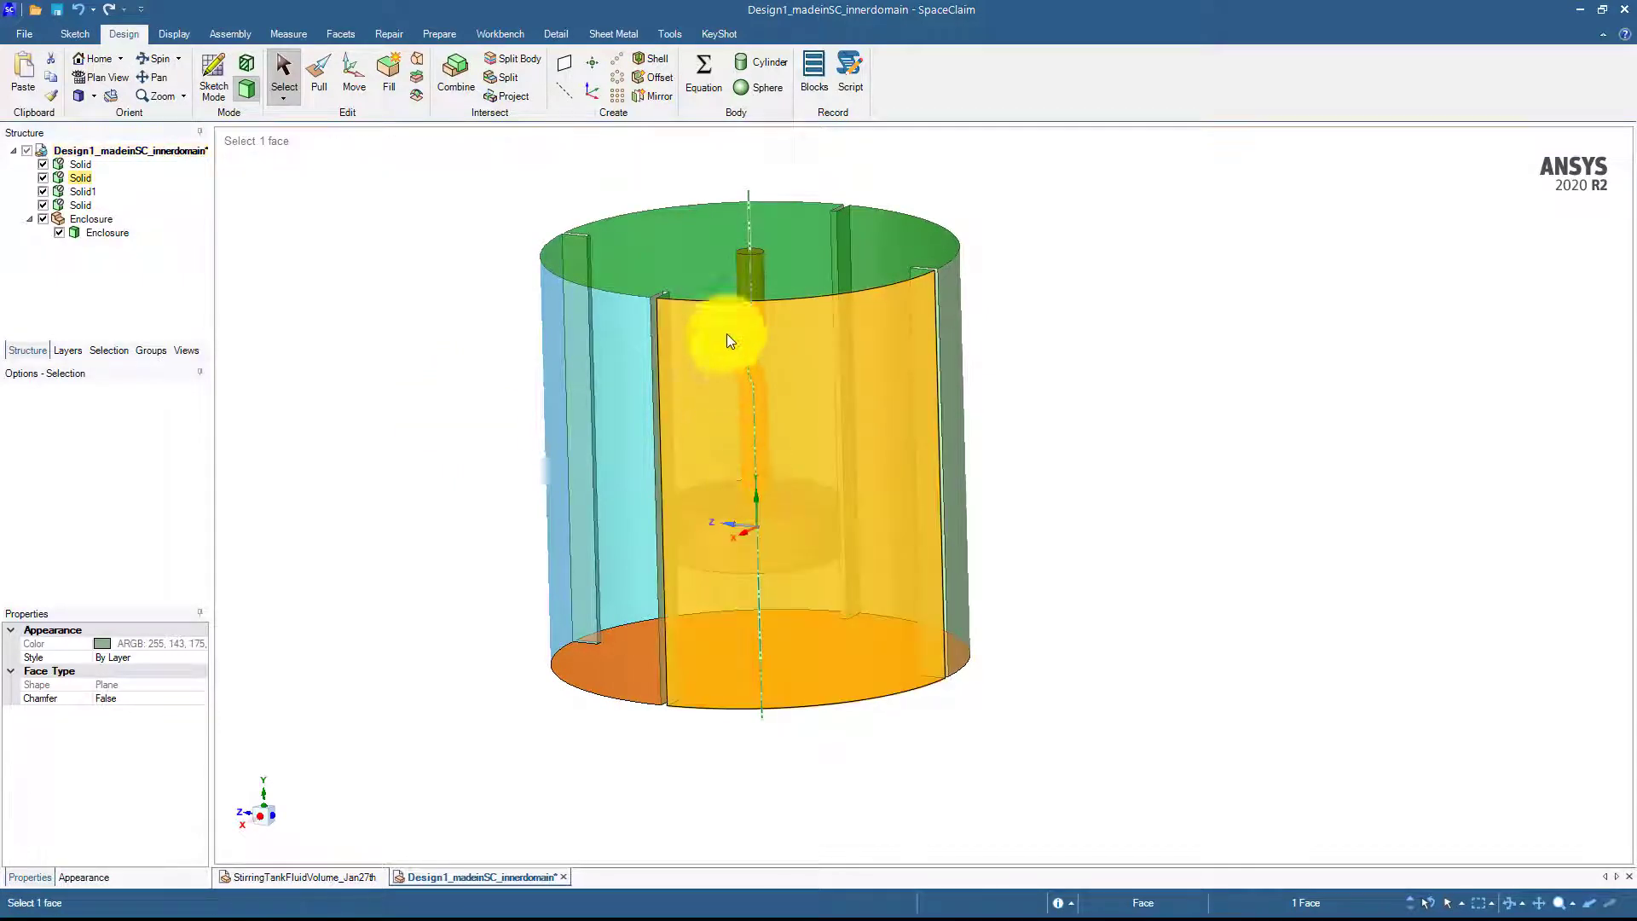
pyautogui.moveTo(729, 336)
pyautogui.mouseDown(button='middle')
pyautogui.moveTo(753, 343)
pyautogui.moveTo(734, 367)
pyautogui.mouseUp(button='middle')
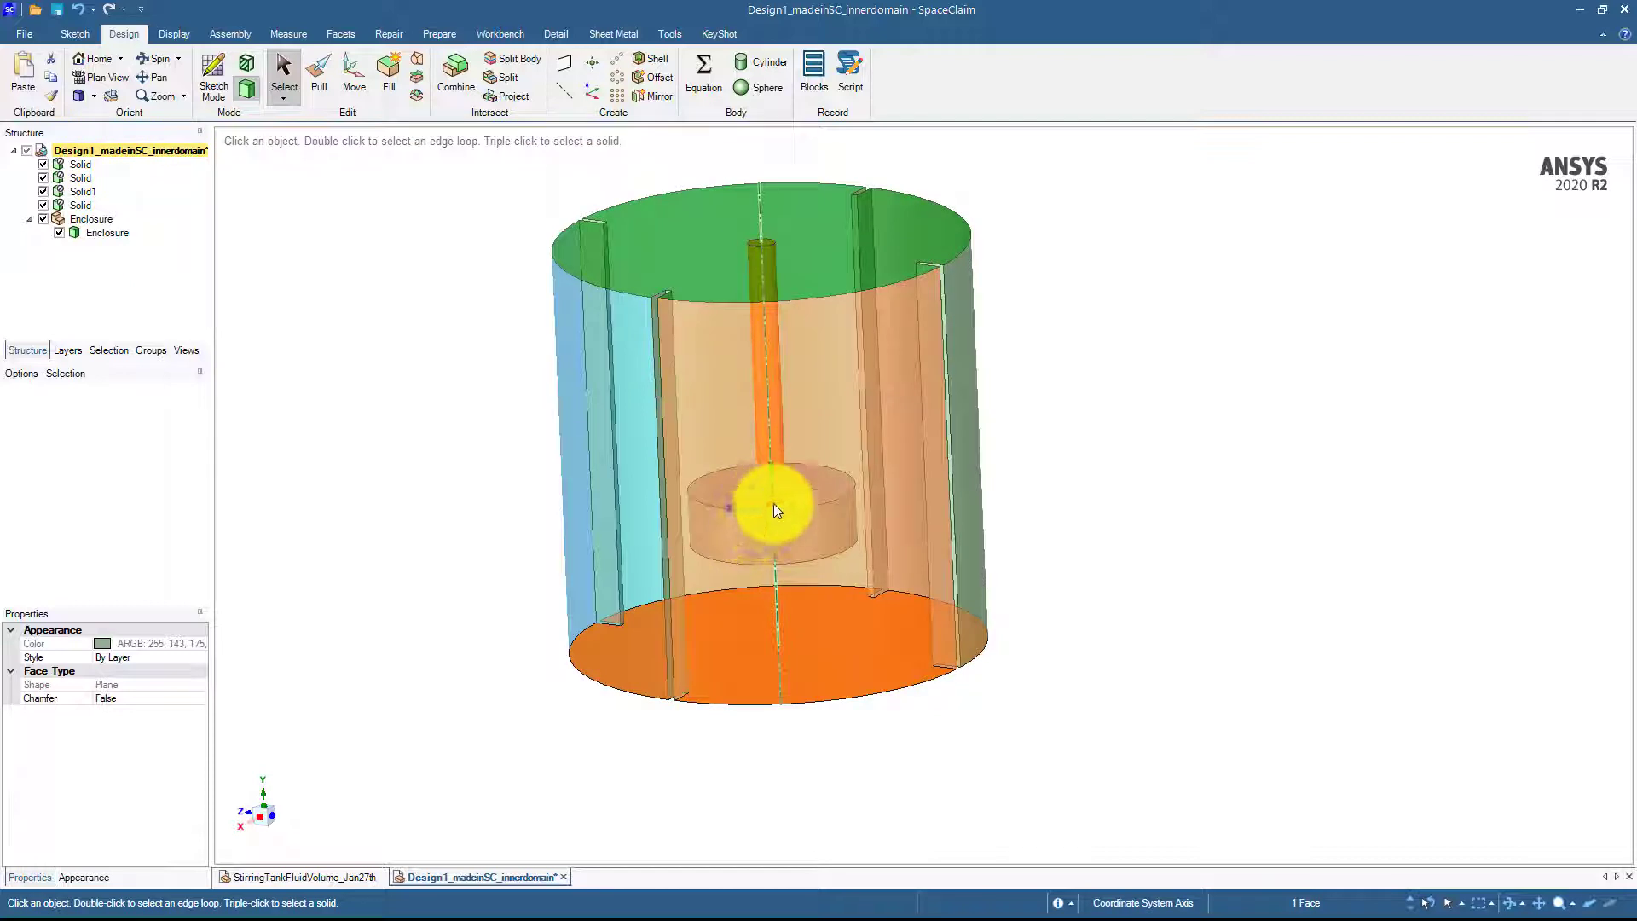
pyautogui.keyDown('shift'); pyautogui.moveTo(769, 497); pyautogui.dragTo(871, 464, button='middle'); pyautogui.keyUp('shift')
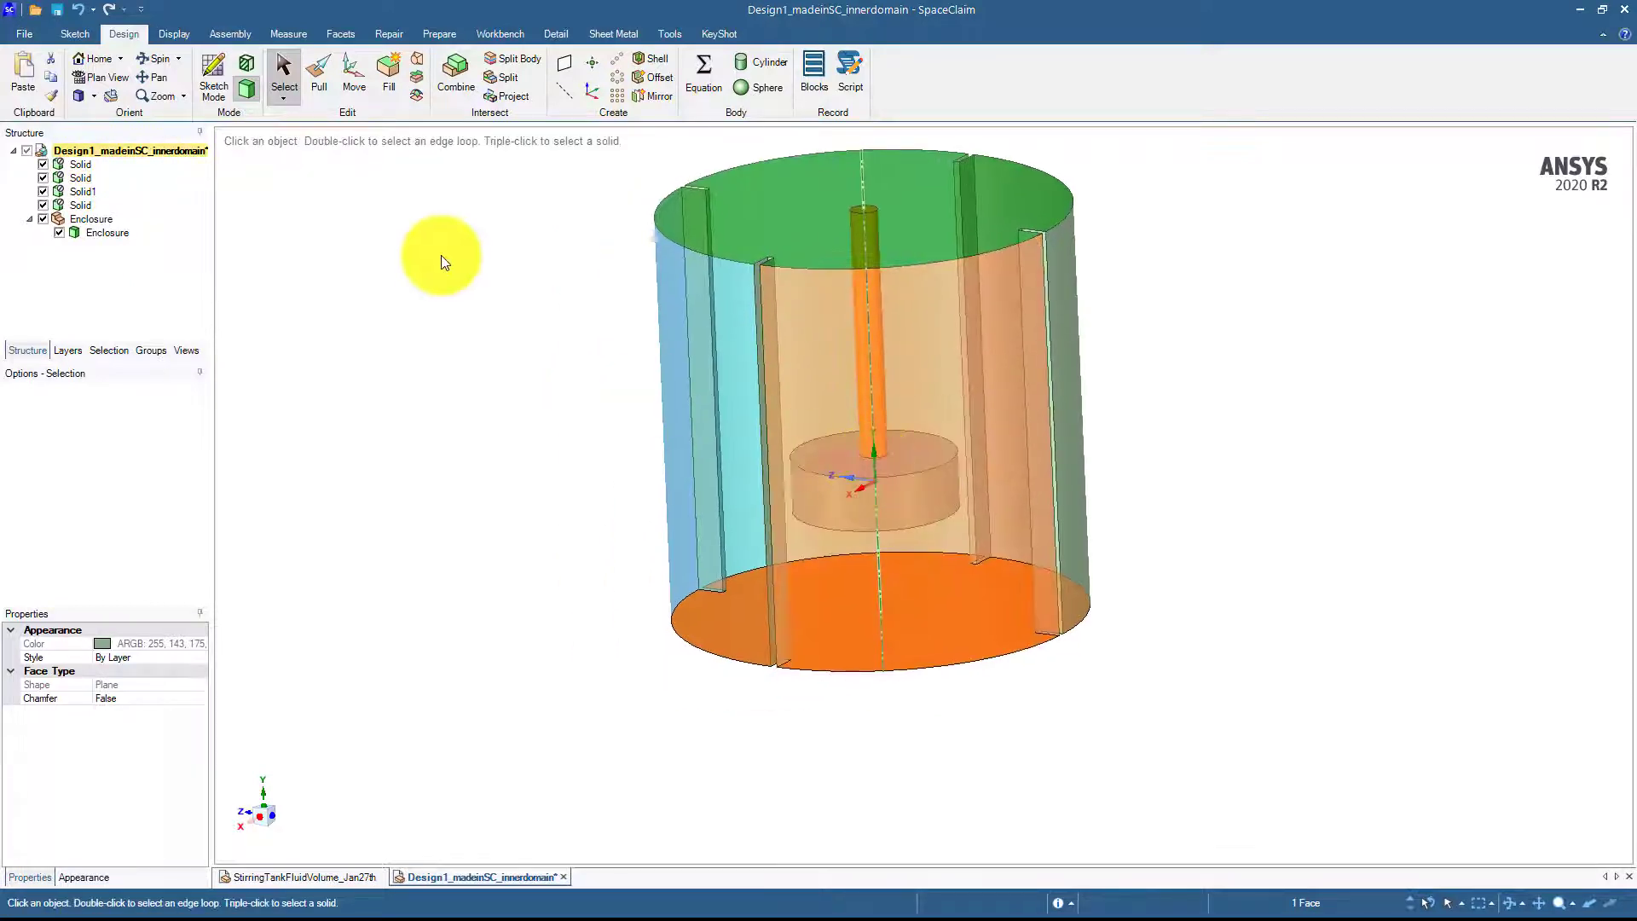
pyautogui.keyDown('shift'); pyautogui.moveTo(434, 272); pyautogui.dragTo(358, 319, button='middle'); pyautogui.keyUp('shift')
# Step: Rotate all five bodies together by 90° about the X axis so the tank's axis aligns with Z
pyautogui.click(349, 79)
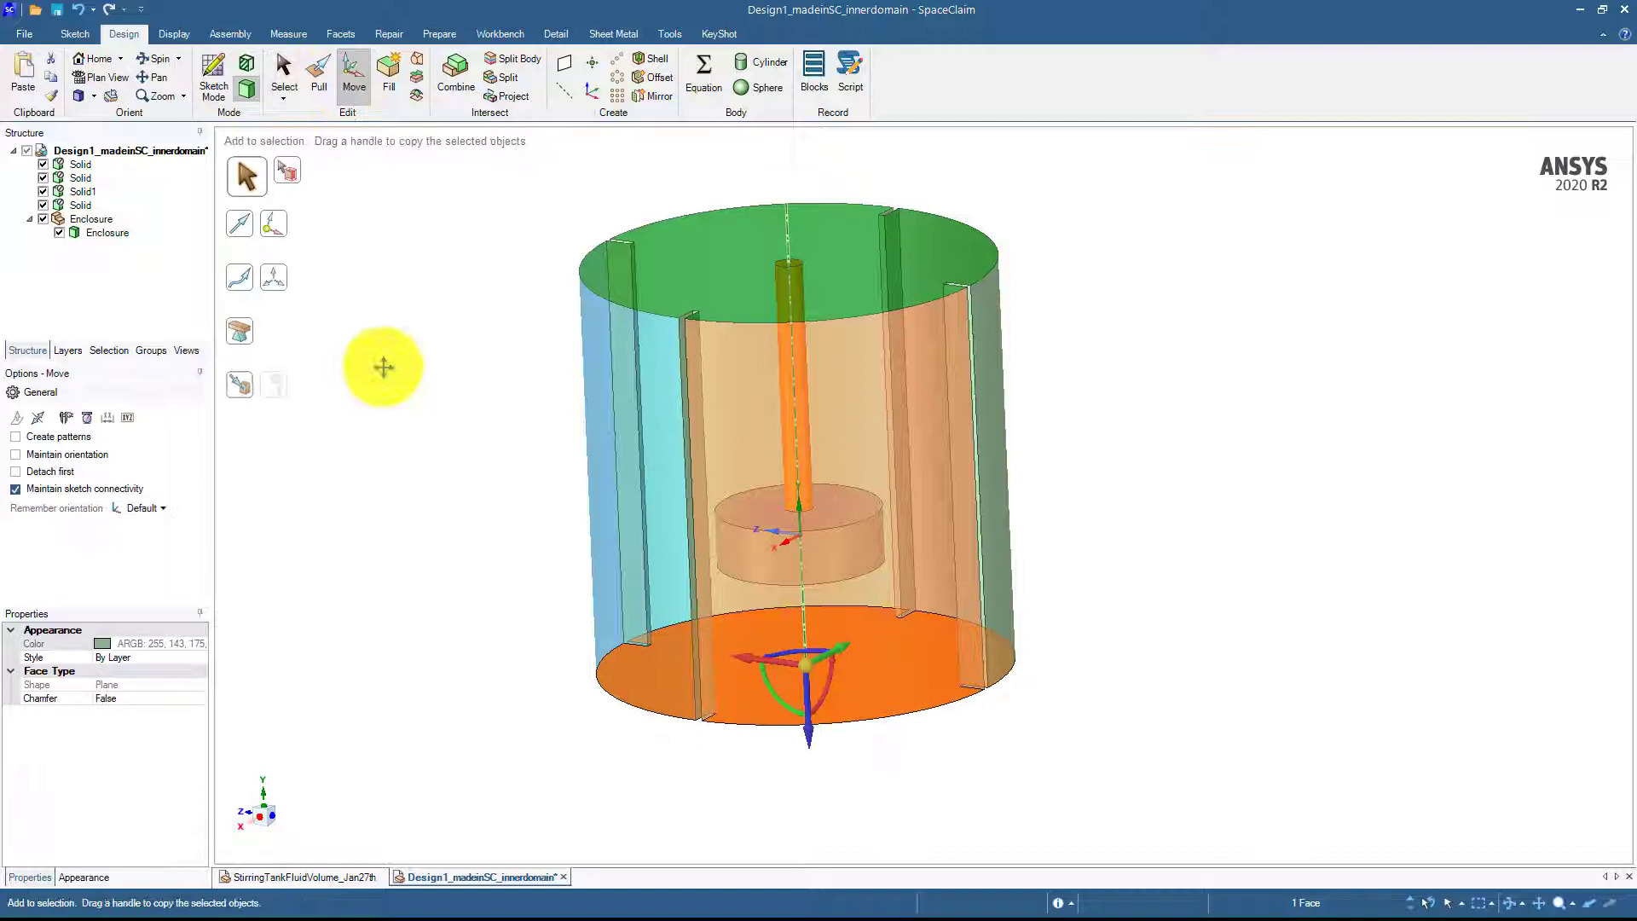
pyautogui.scroll(-5, 383, 367)
pyautogui.moveTo(475, 357); pyautogui.dragTo(831, 644)
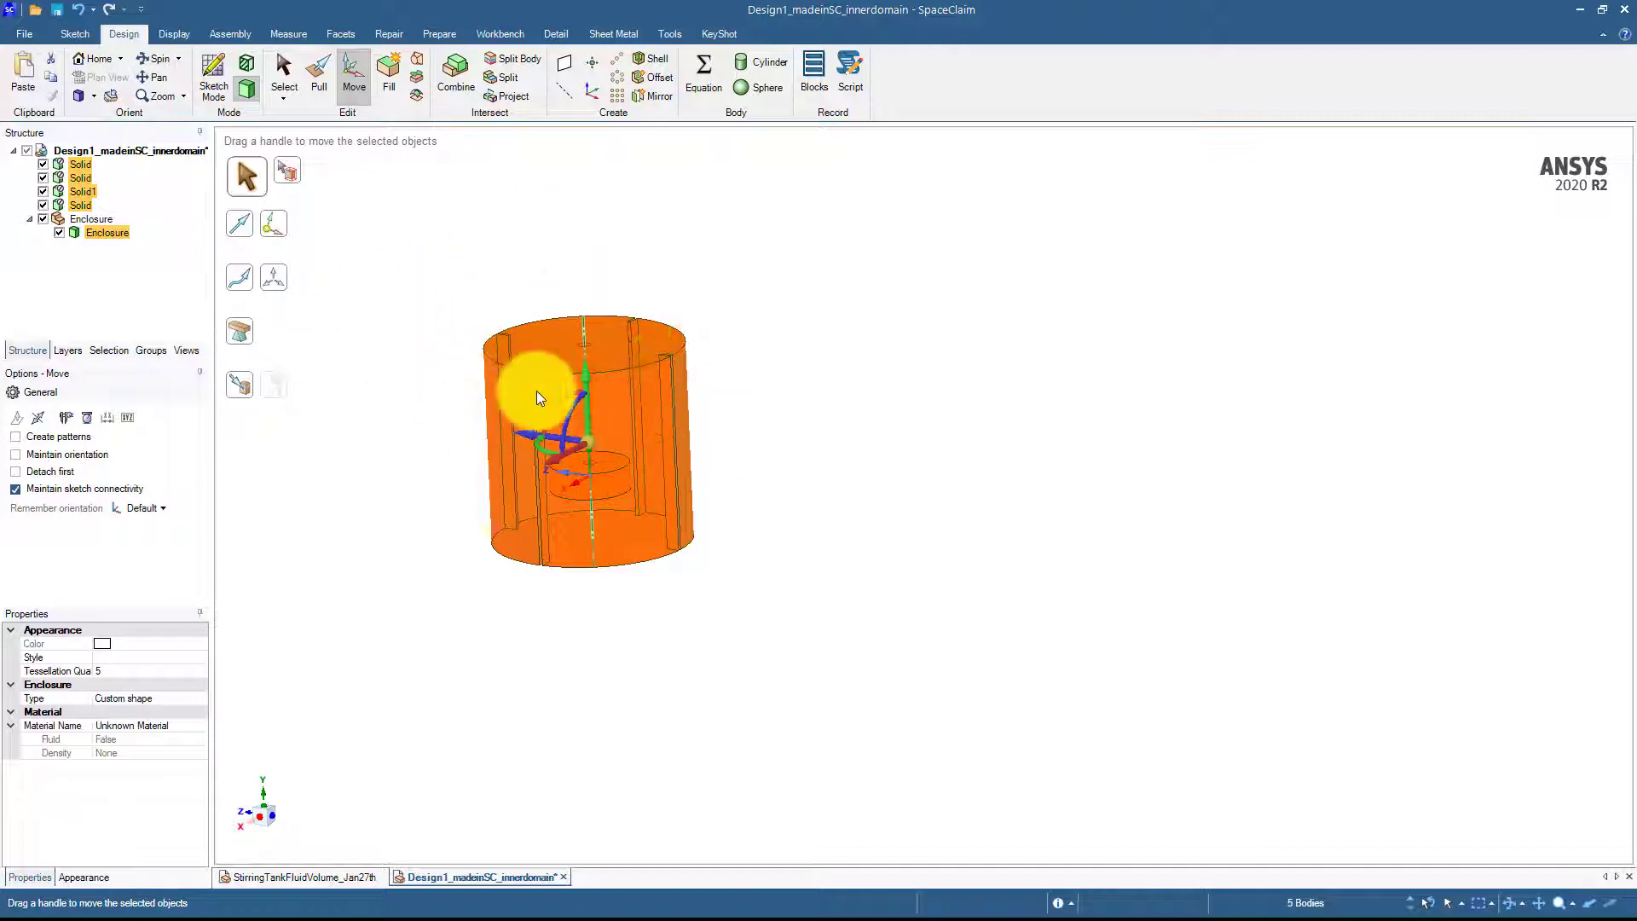
pyautogui.moveTo(583, 357); pyautogui.dragTo(1033, 352, button='middle')
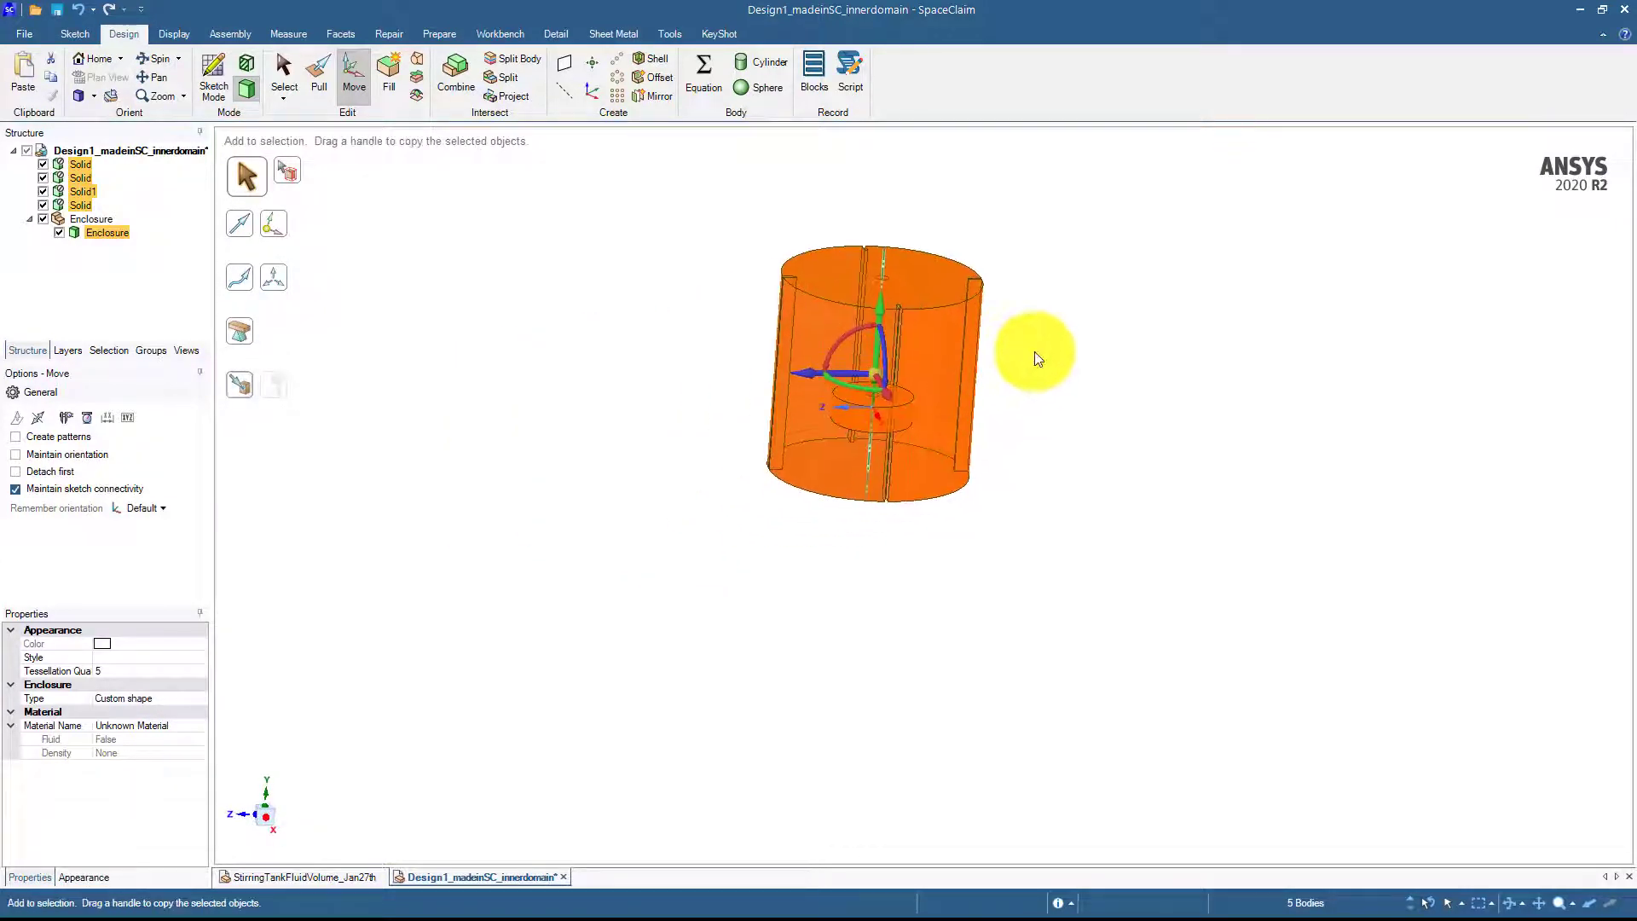
pyautogui.scroll(2, 1035, 351)
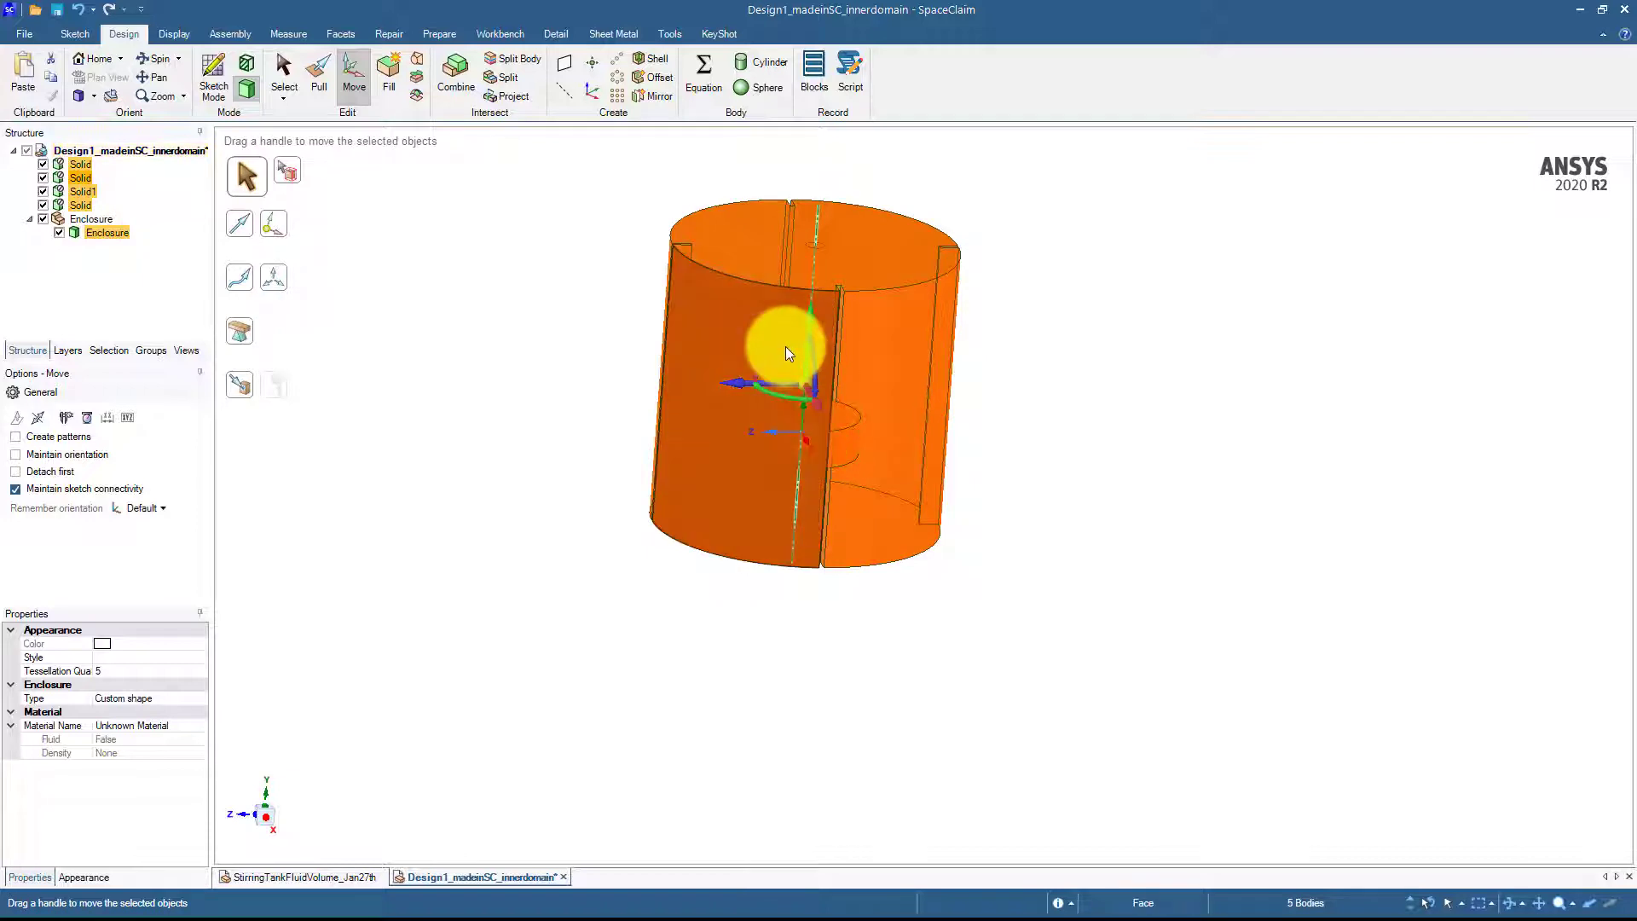
pyautogui.moveTo(783, 346); pyautogui.dragTo(750, 378)
pyautogui.write('90')
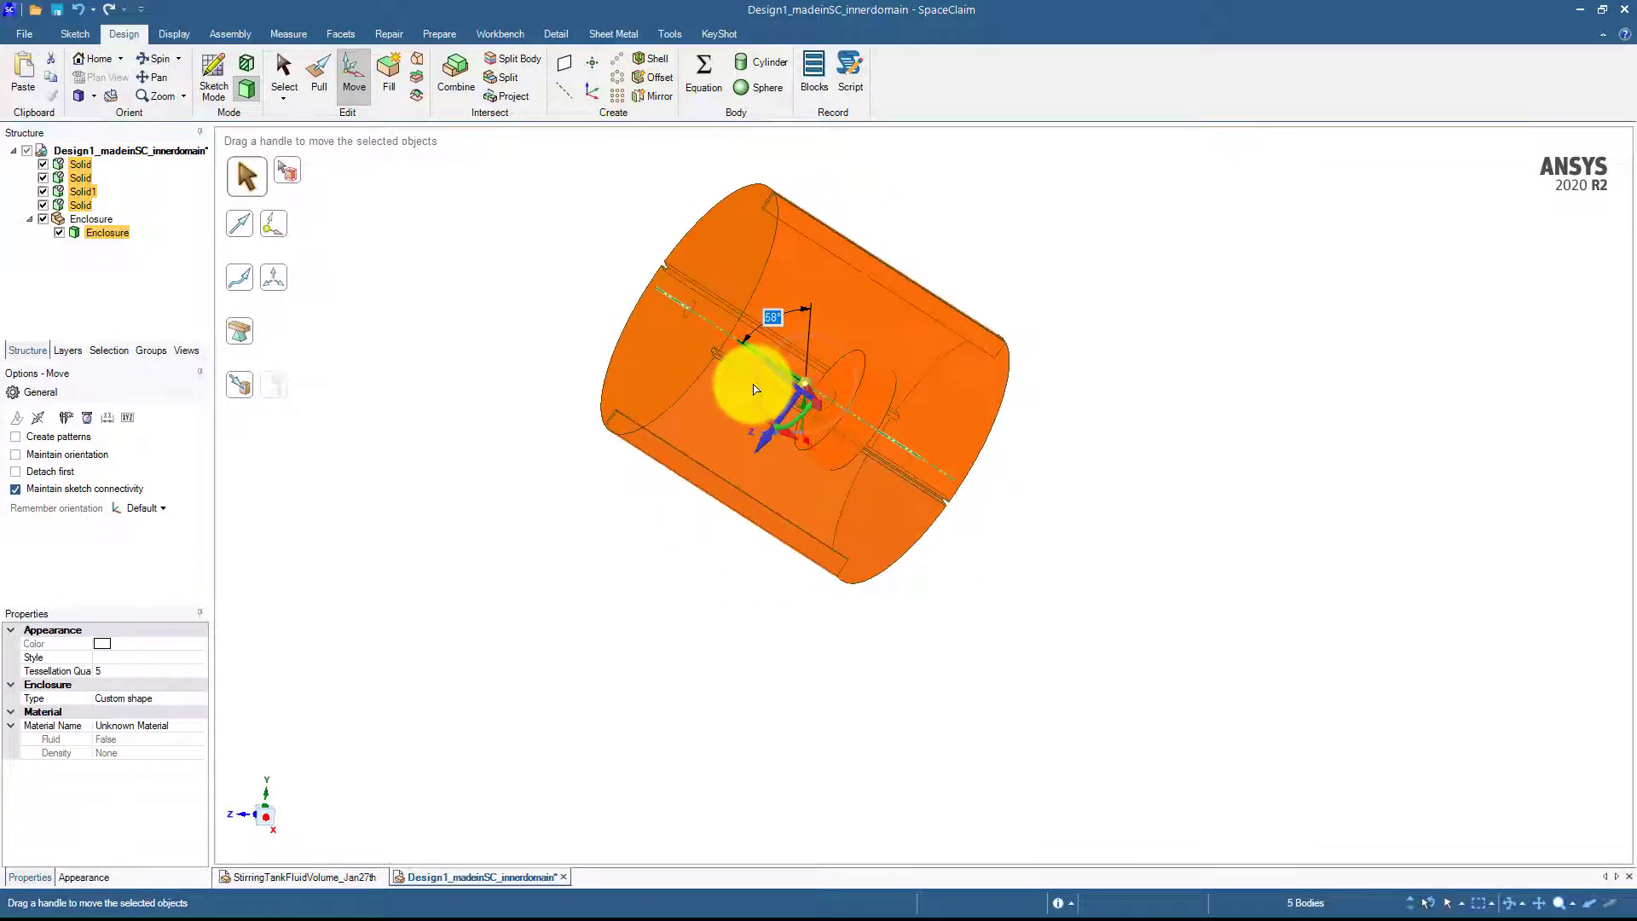
pyautogui.press('Return')
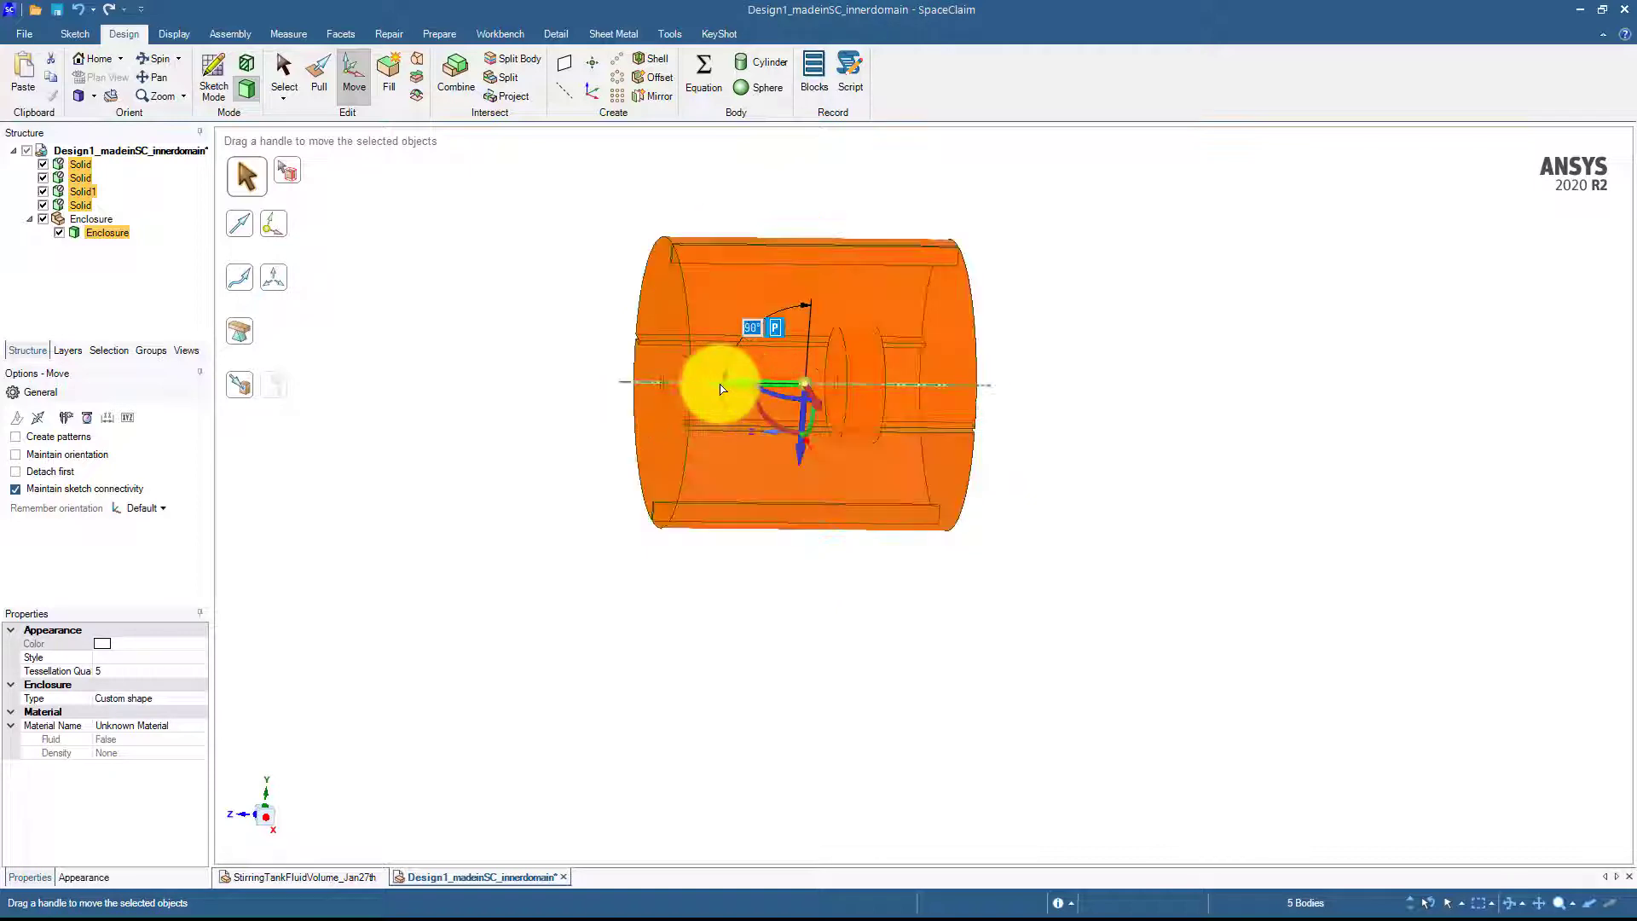
pyautogui.moveTo(563, 342); pyautogui.dragTo(779, 461, button='middle')
pyautogui.click(557, 356)
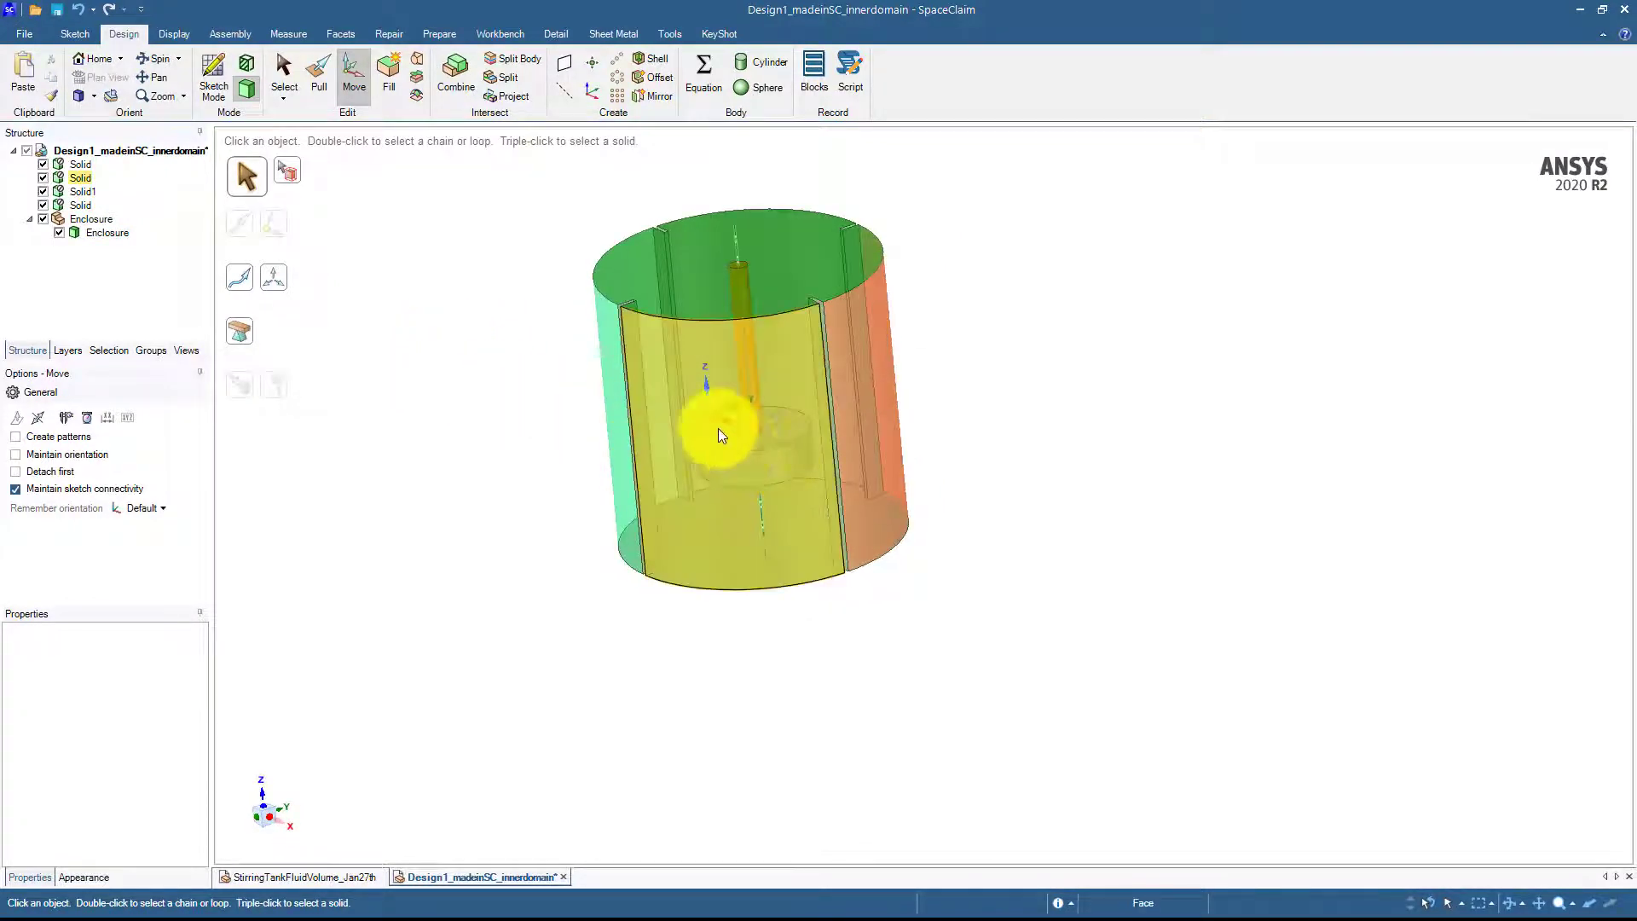
# Step: Hide the enclosure, the tank, the impeller (Solid1) and the cylindrical zone around the impeller, leaving only the shaft displayed
pyautogui.click(43, 219)
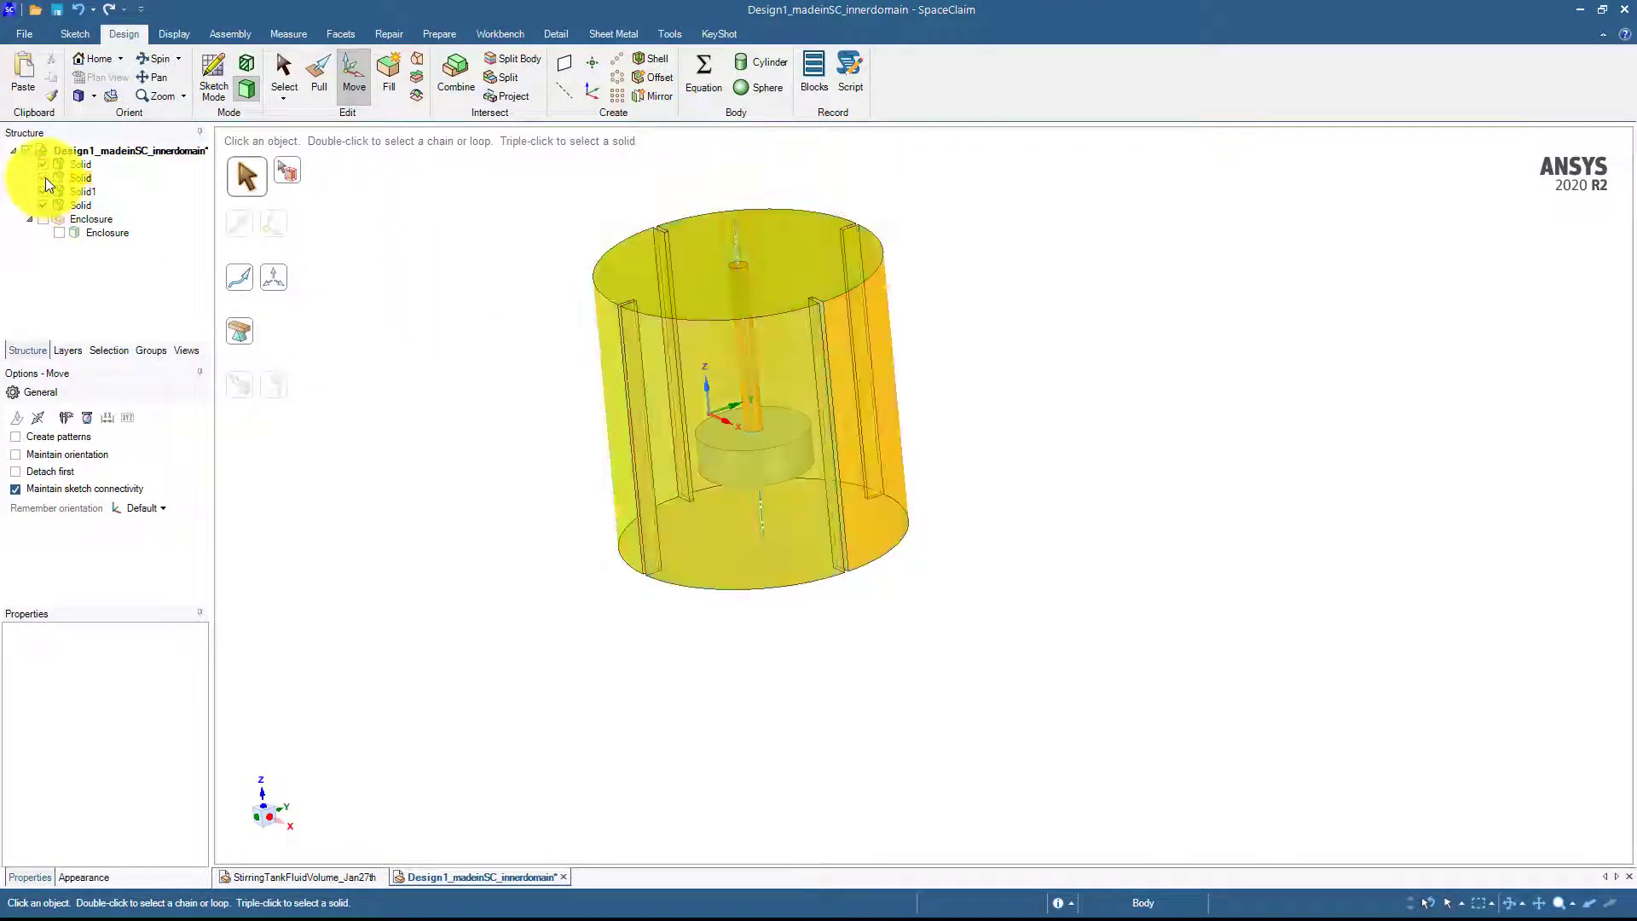
pyautogui.click(43, 177)
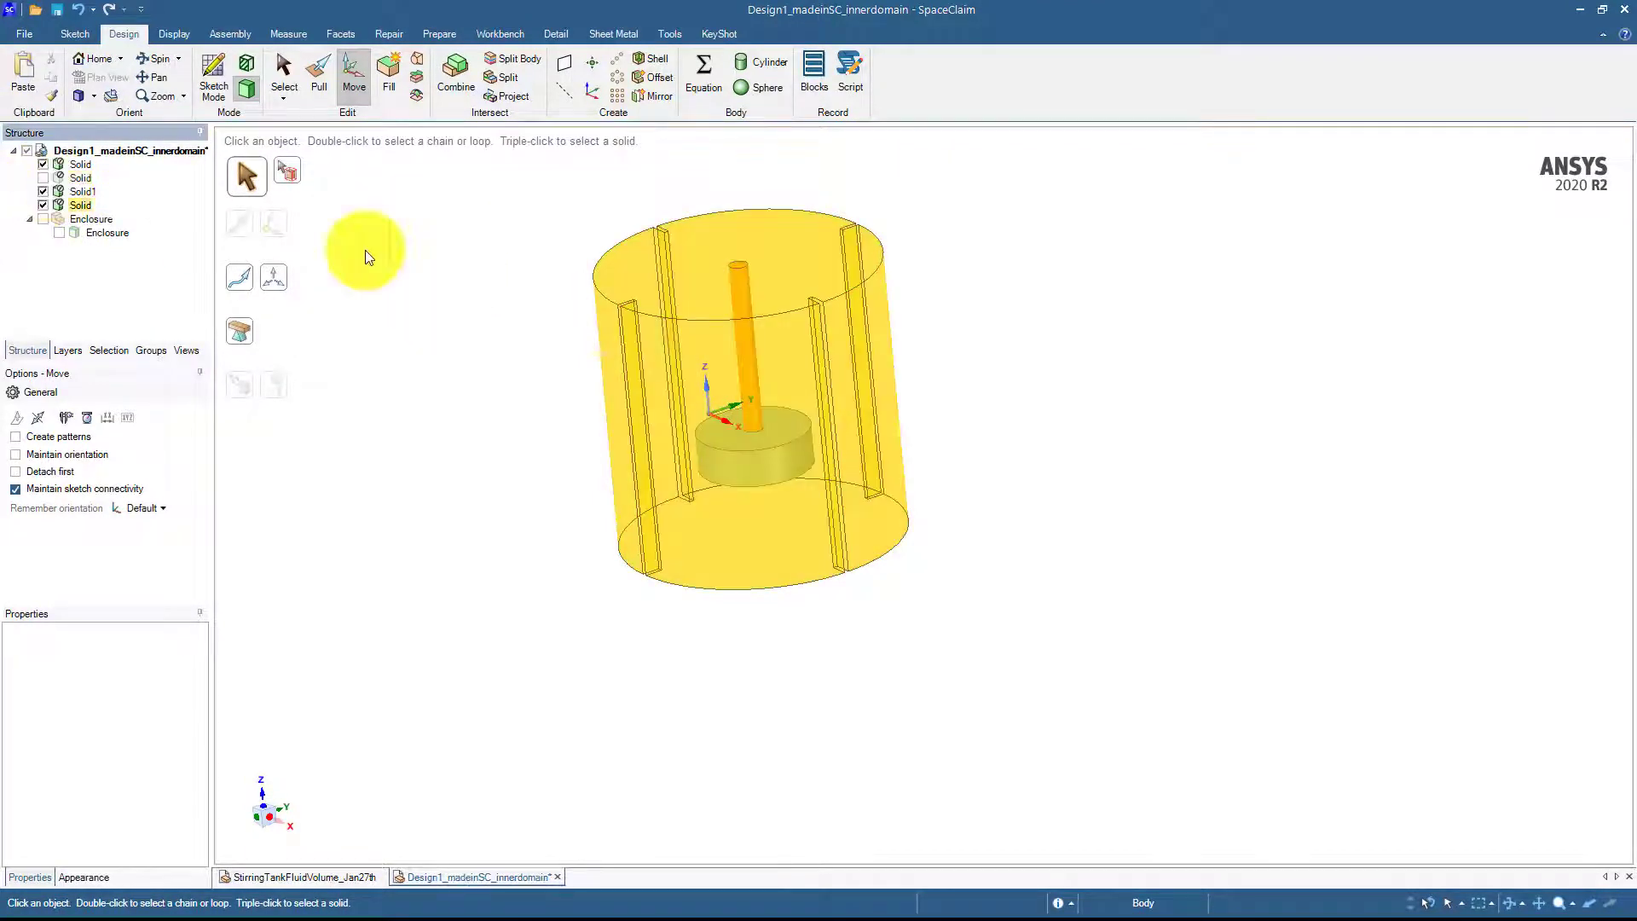
pyautogui.click(44, 191)
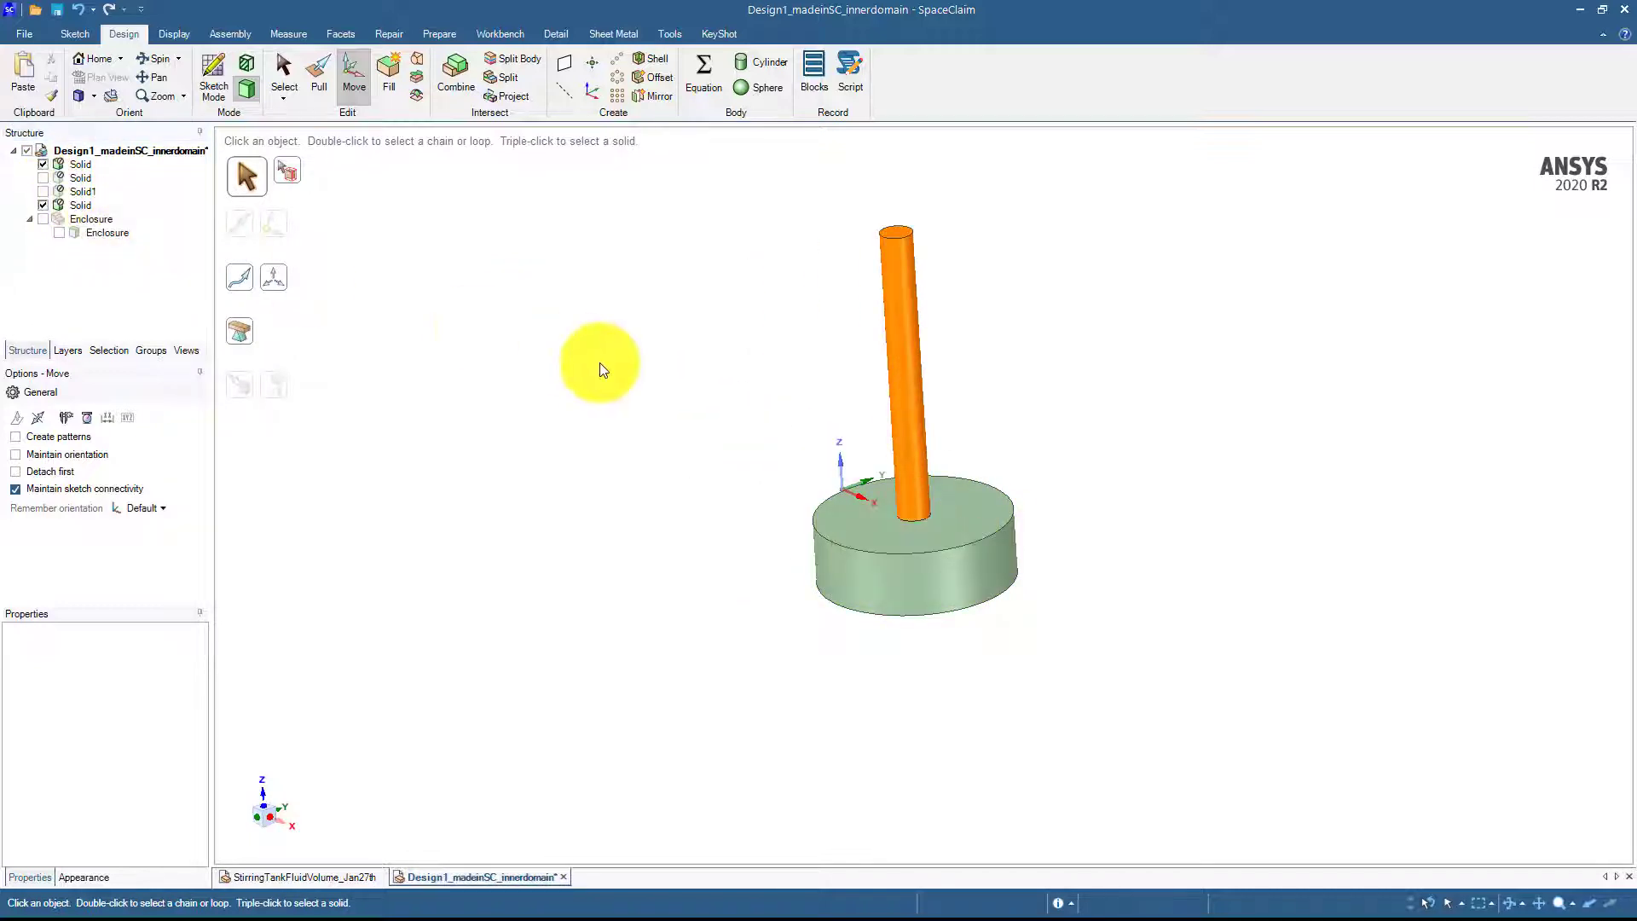
pyautogui.click(42, 206)
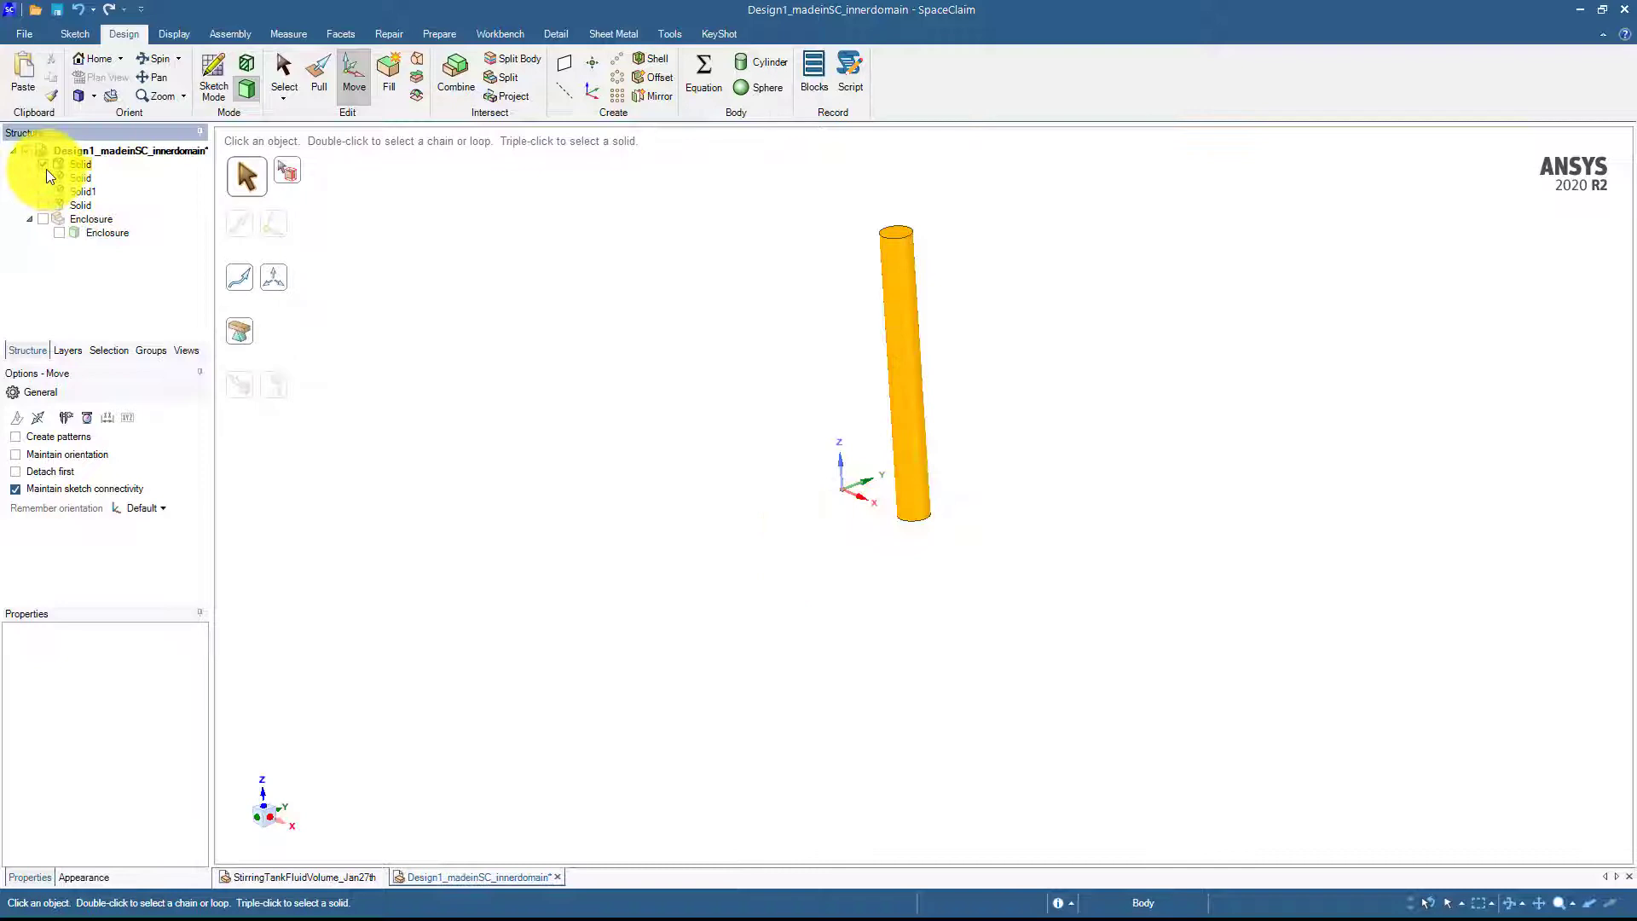
# Step: Isolate the impeller body (Solid1) by hiding the shaft and tank, and examine its hub, disc and blades
pyautogui.click(43, 178)
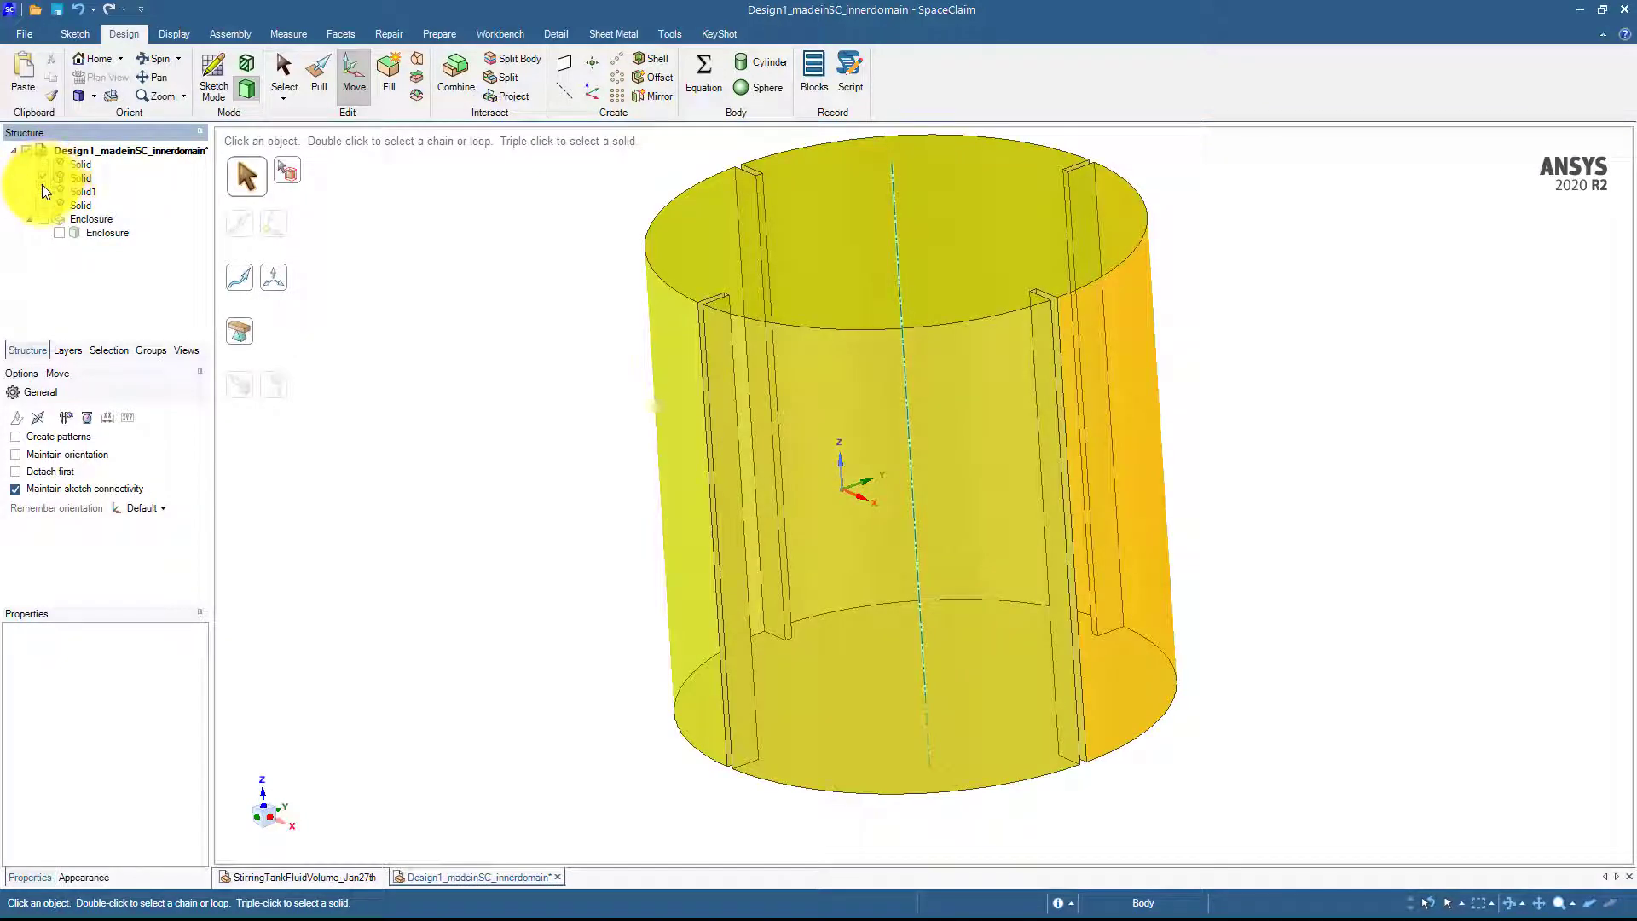
pyautogui.click(43, 191)
pyautogui.click(42, 164)
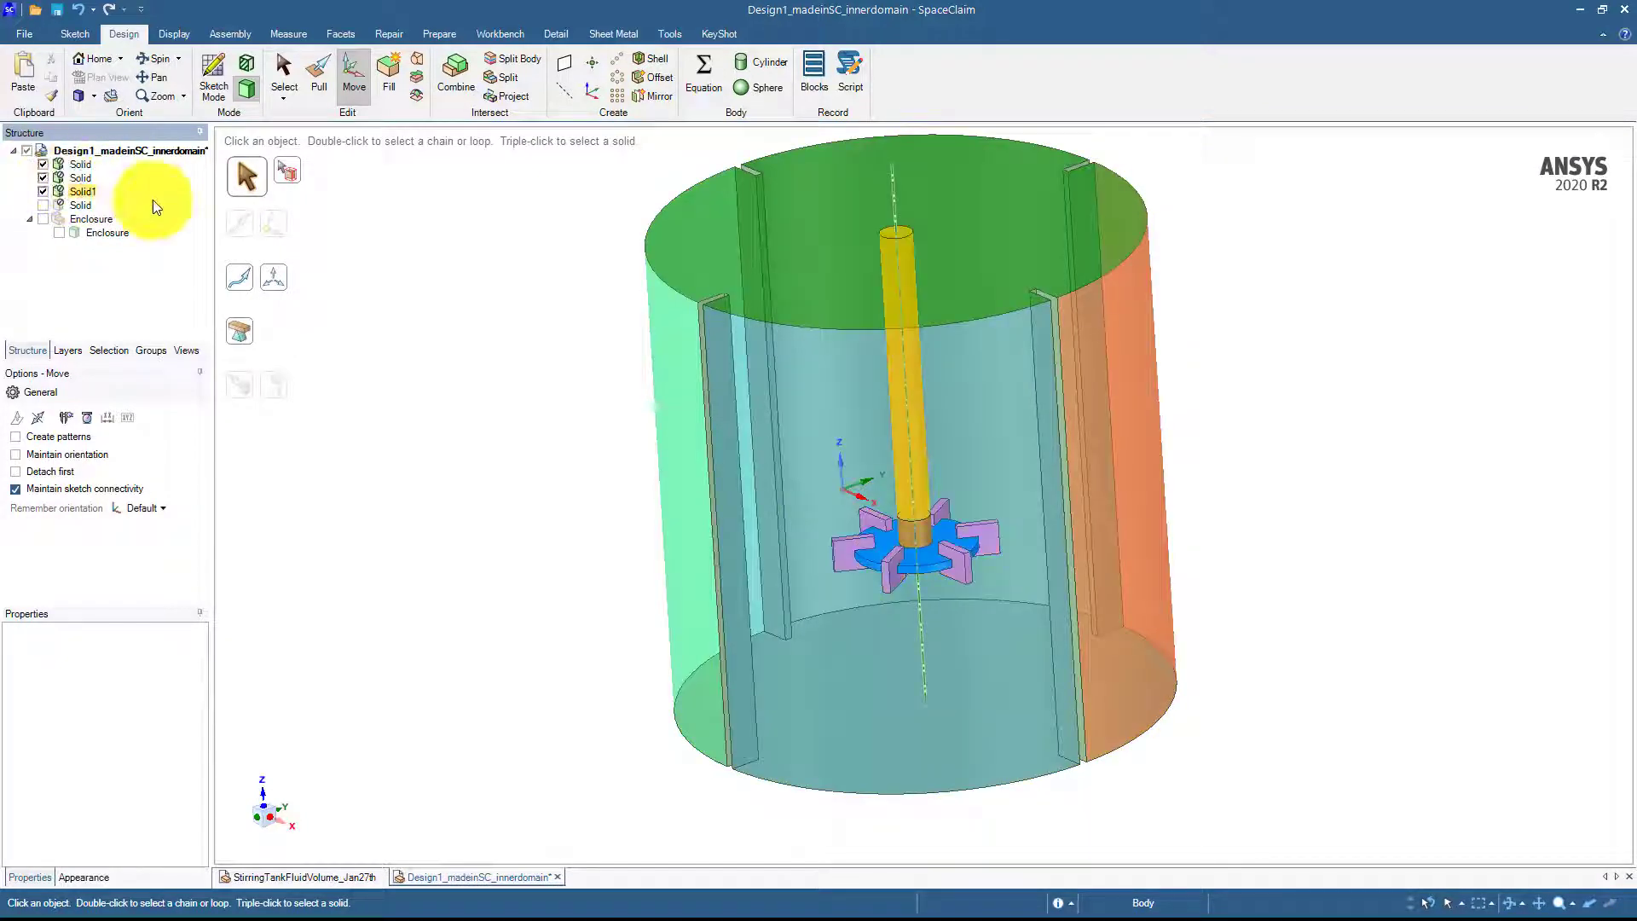
pyautogui.click(46, 179)
pyautogui.moveTo(457, 310); pyautogui.dragTo(494, 299, button='middle')
pyautogui.scroll(5, 478, 303)
pyautogui.keyDown('shift'); pyautogui.moveTo(764, 459); pyautogui.dragTo(797, 441, button='middle'); pyautogui.keyUp('shift')
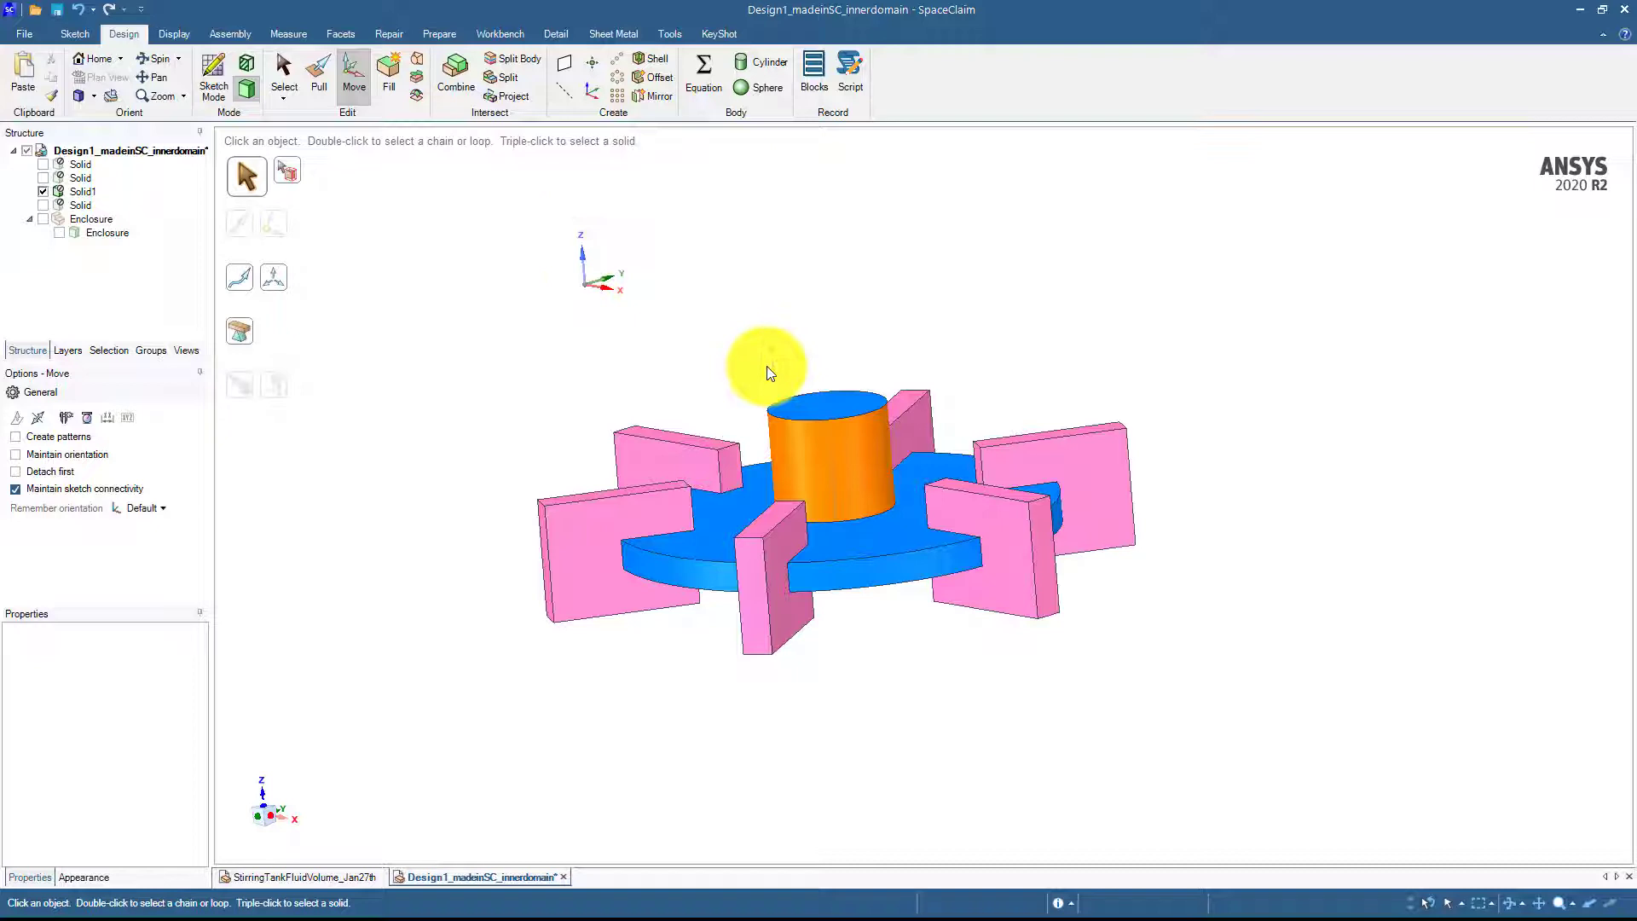
pyautogui.moveTo(767, 366); pyautogui.dragTo(631, 271, button='middle')
# Step: Show the shaft and tank bodies again alongside the impeller
pyautogui.click(43, 164)
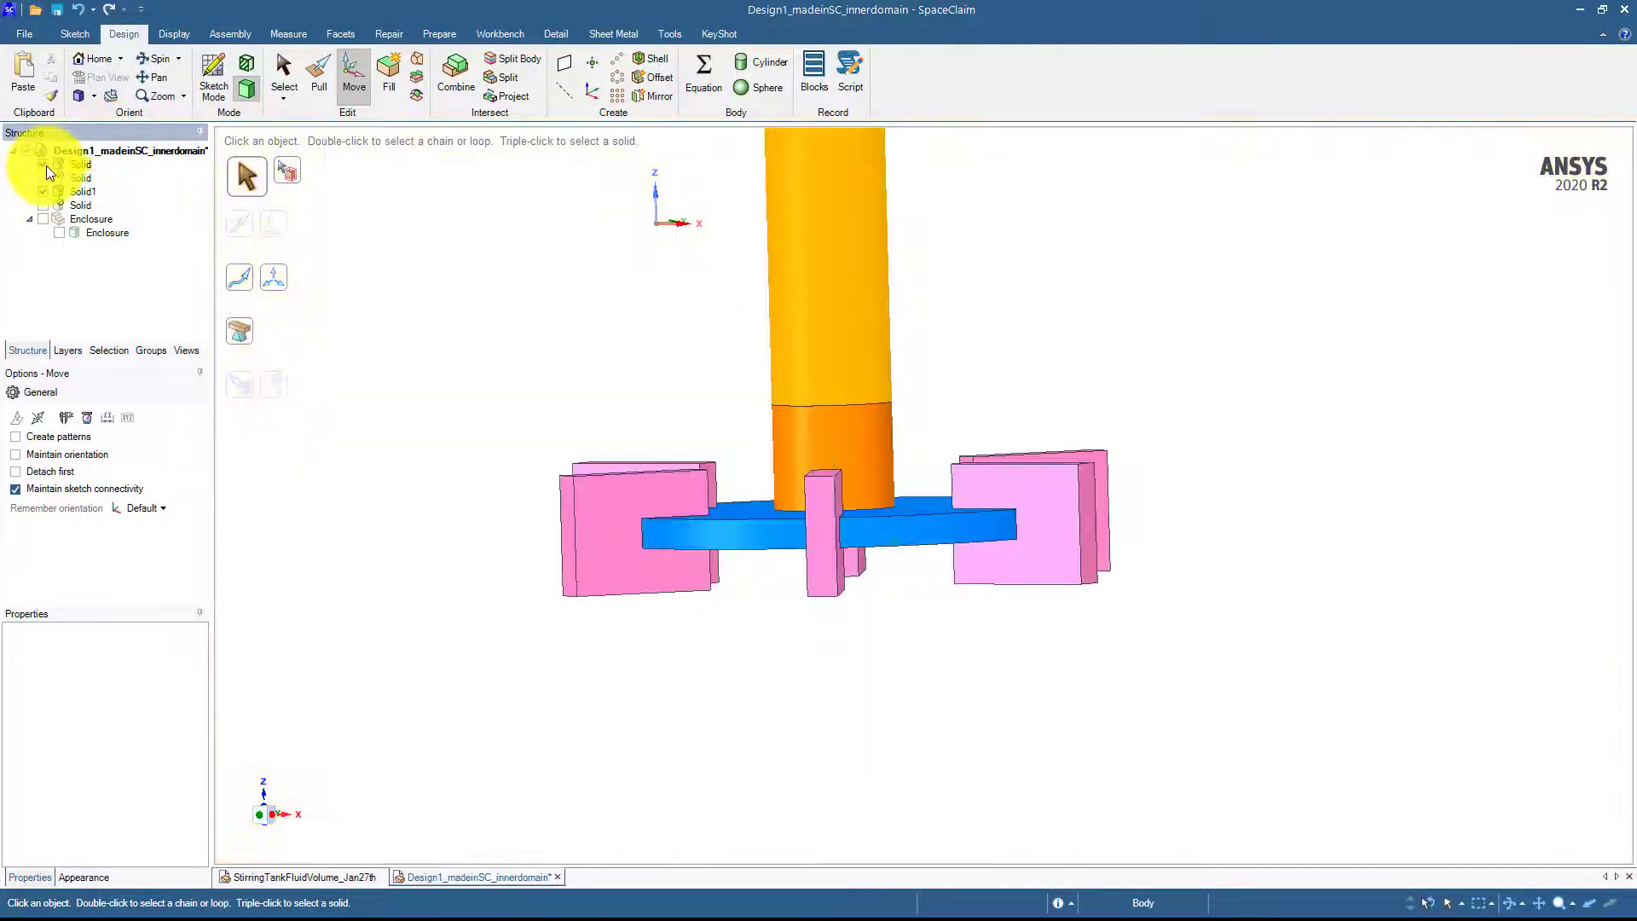
pyautogui.click(42, 177)
# Step: Sketch a point at the centre of the tank's bottom face in plan view and return to 3D mode
pyautogui.moveTo(591, 372); pyautogui.dragTo(749, 601, button='middle')
pyautogui.click(734, 698)
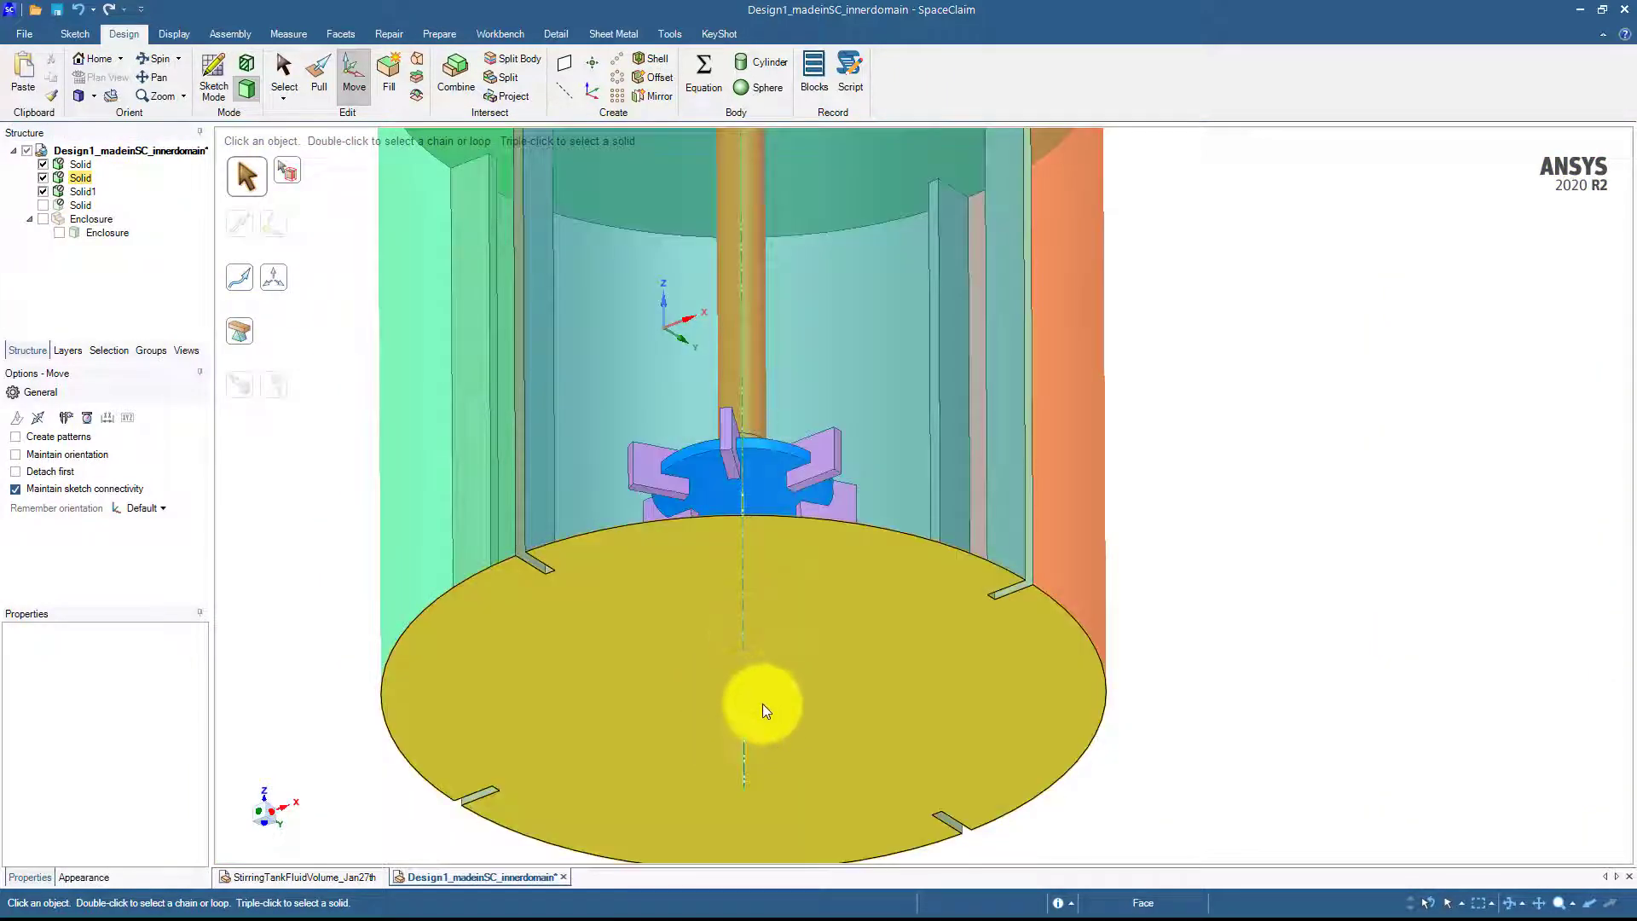
pyautogui.keyDown('shift'); pyautogui.moveTo(748, 689); pyautogui.dragTo(708, 584, button='middle'); pyautogui.keyUp('shift')
pyautogui.click(641, 570)
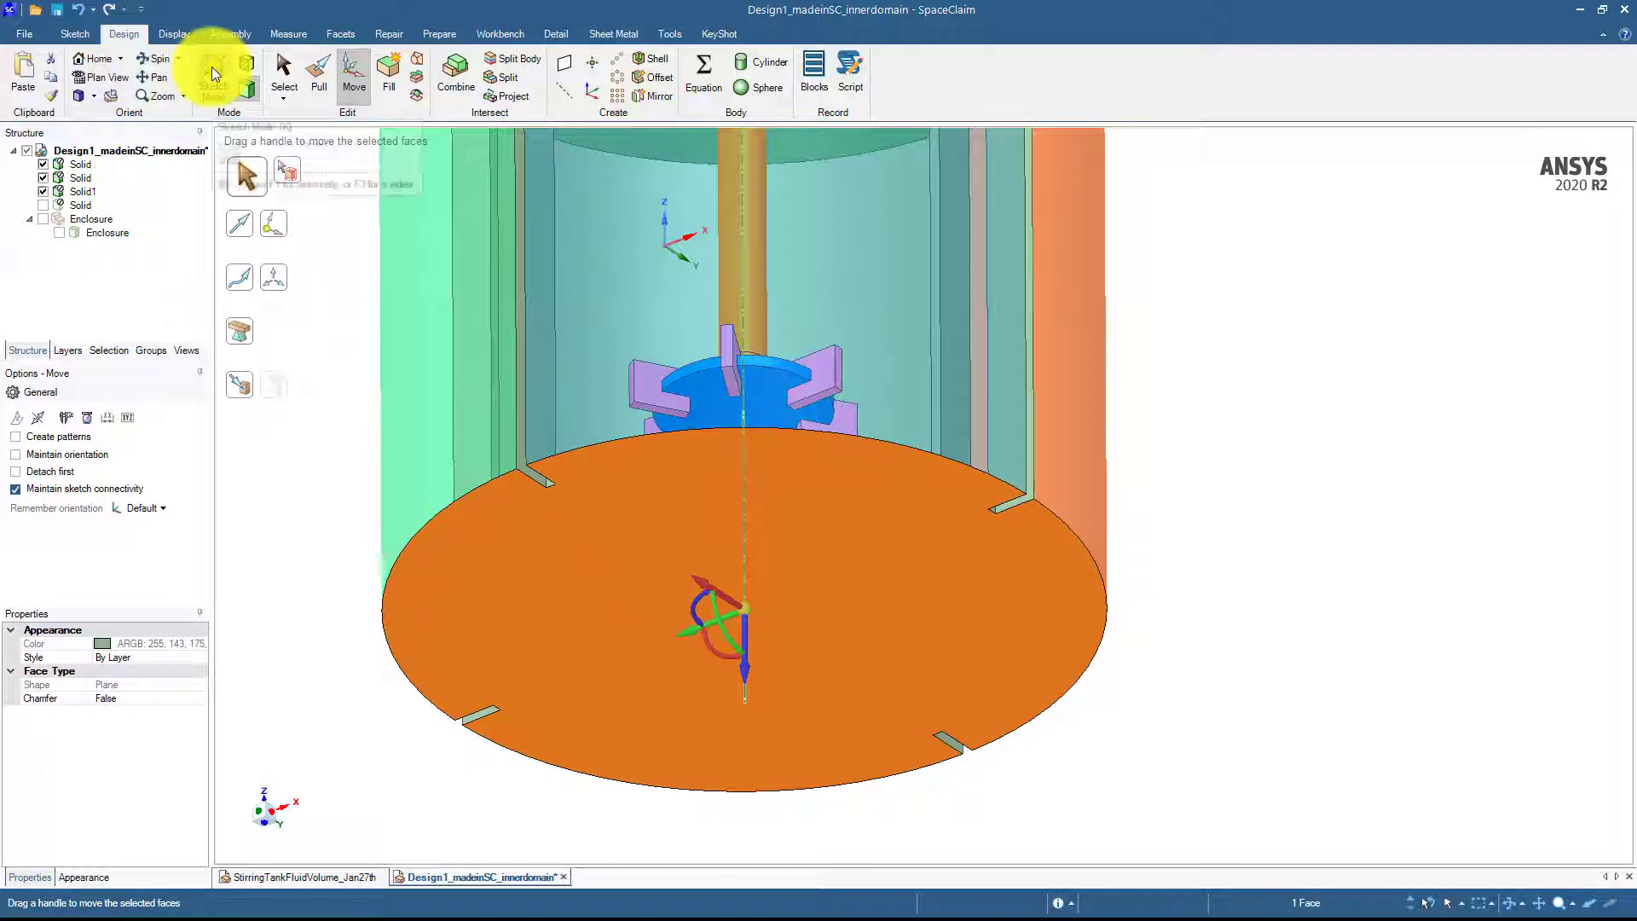
pyautogui.click(92, 75)
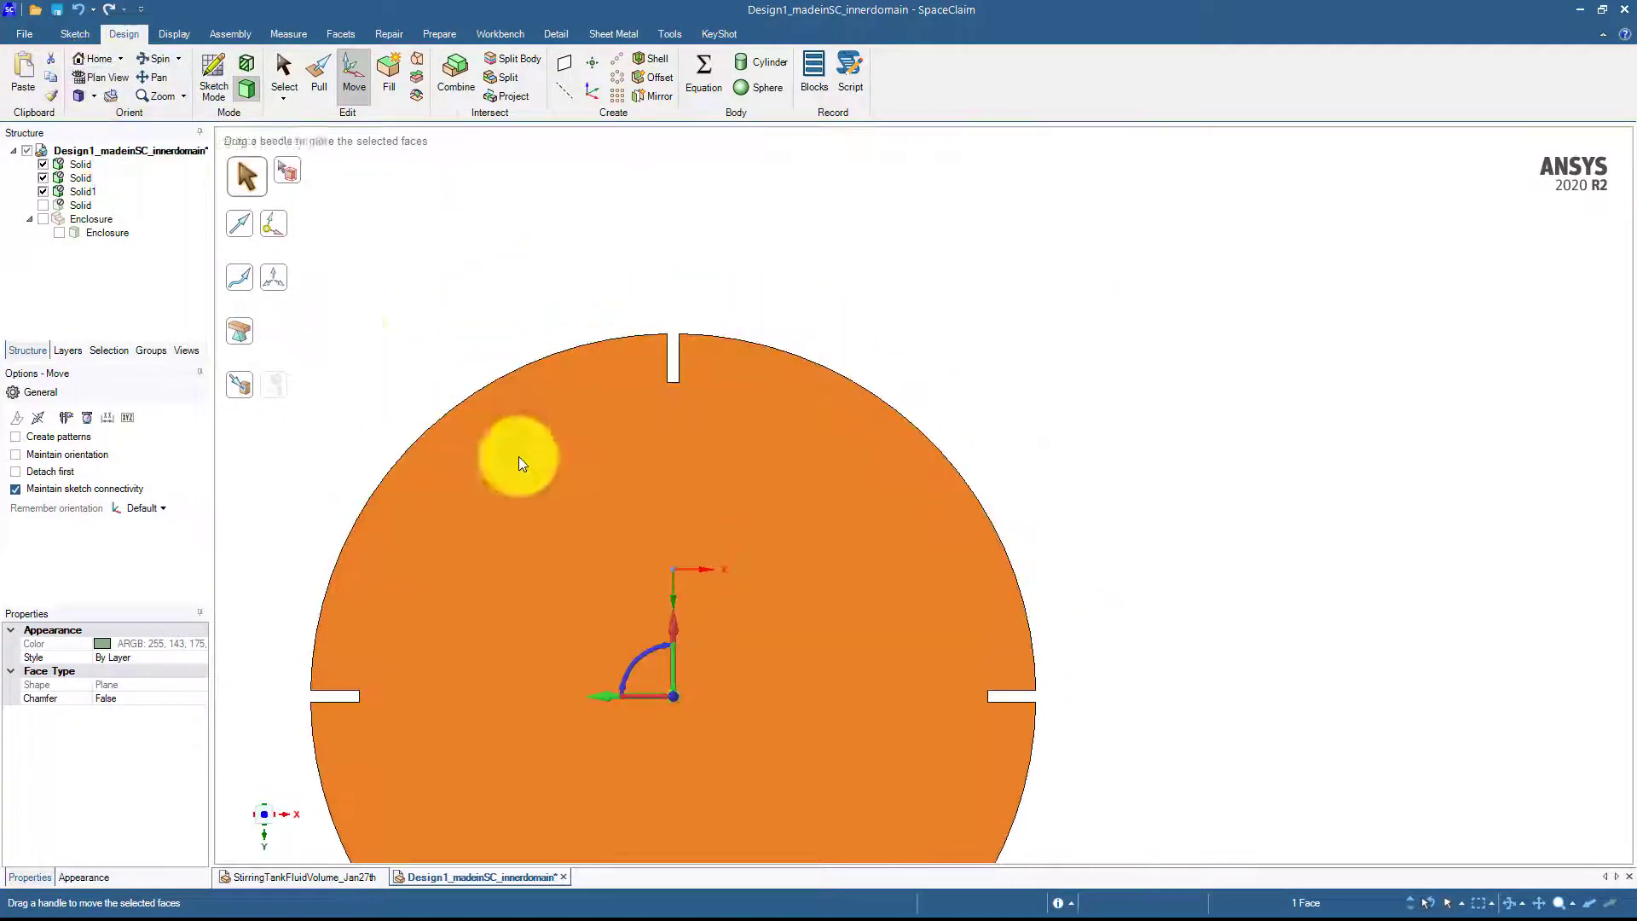
pyautogui.click(217, 69)
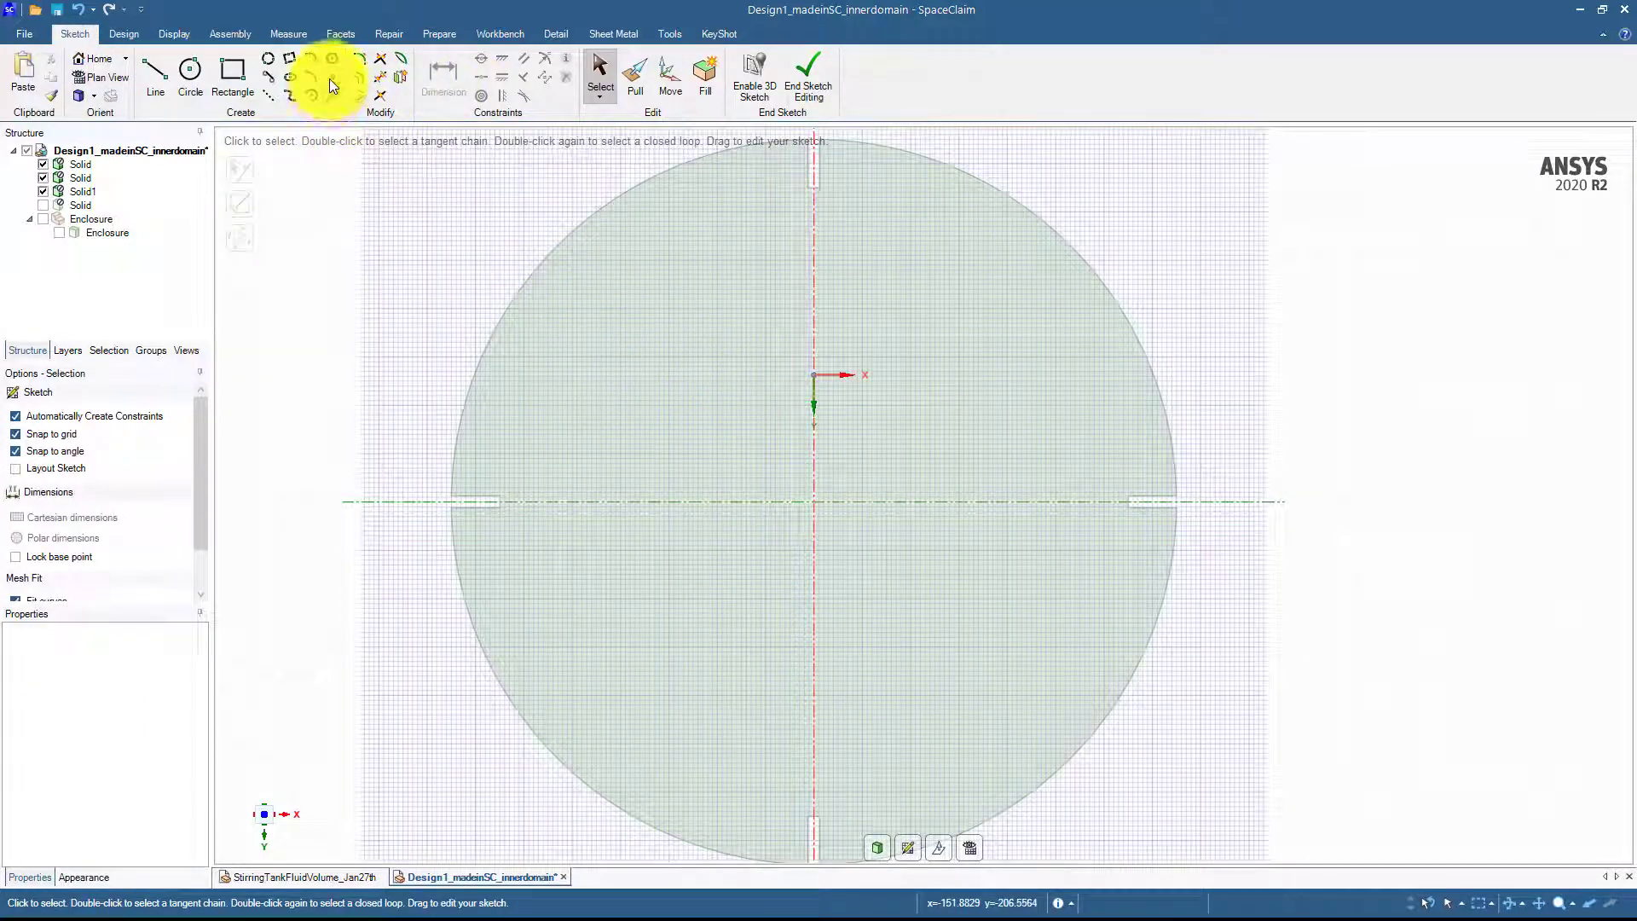
pyautogui.click(329, 78)
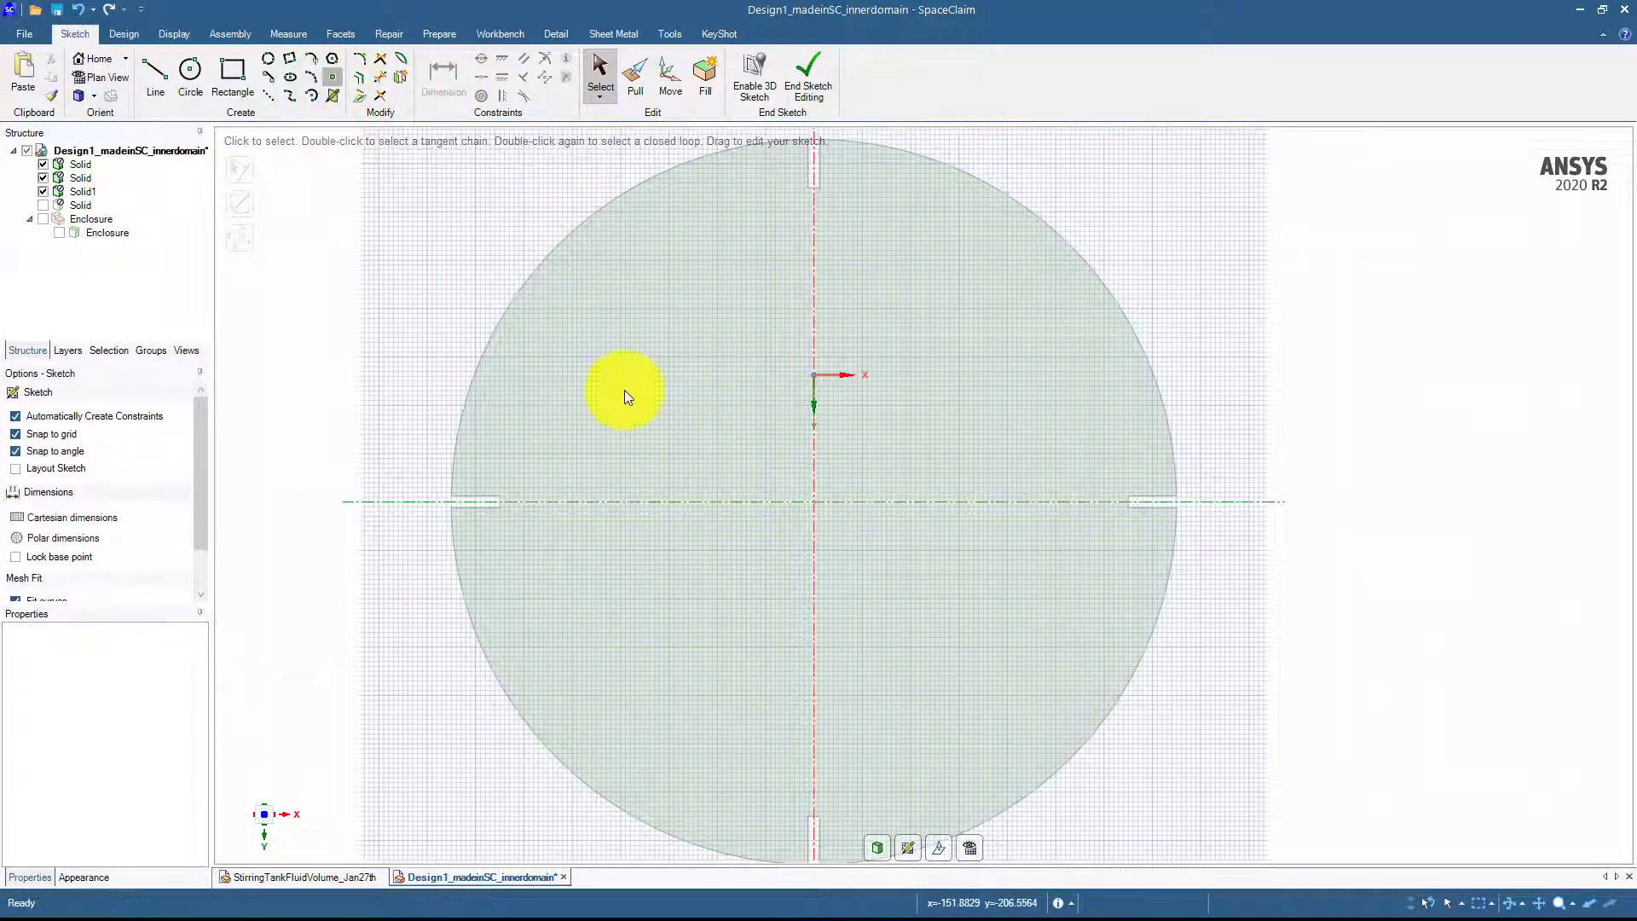
pyautogui.click(814, 503)
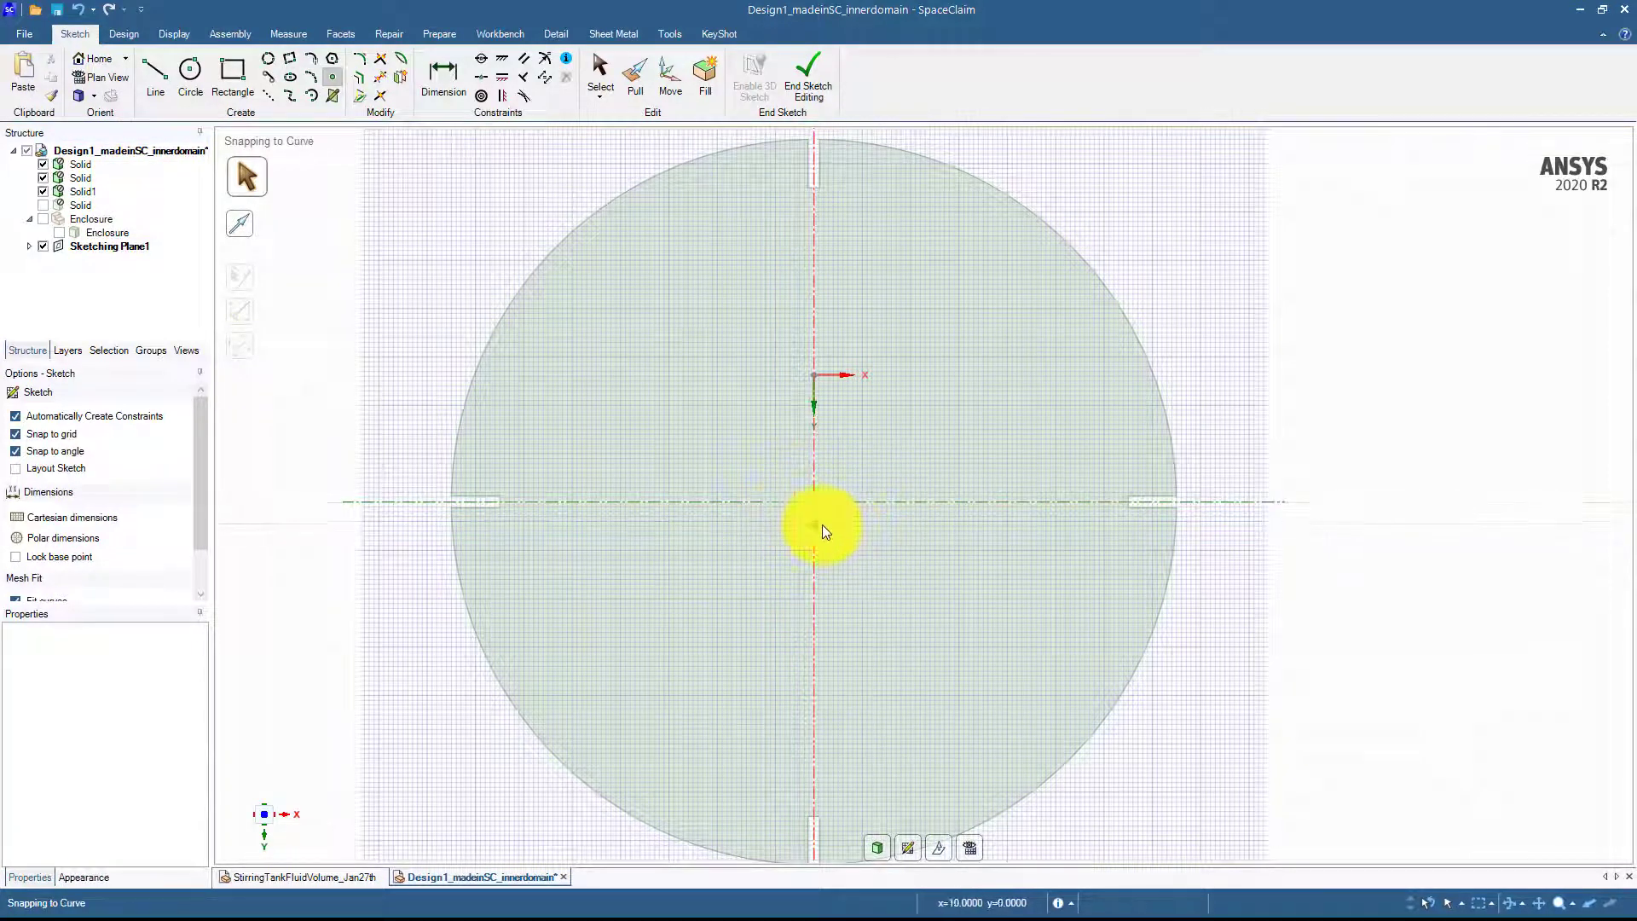
pyautogui.keyDown('shift'); pyautogui.moveTo(822, 525); pyautogui.dragTo(848, 464, button='middle'); pyautogui.keyUp('shift')
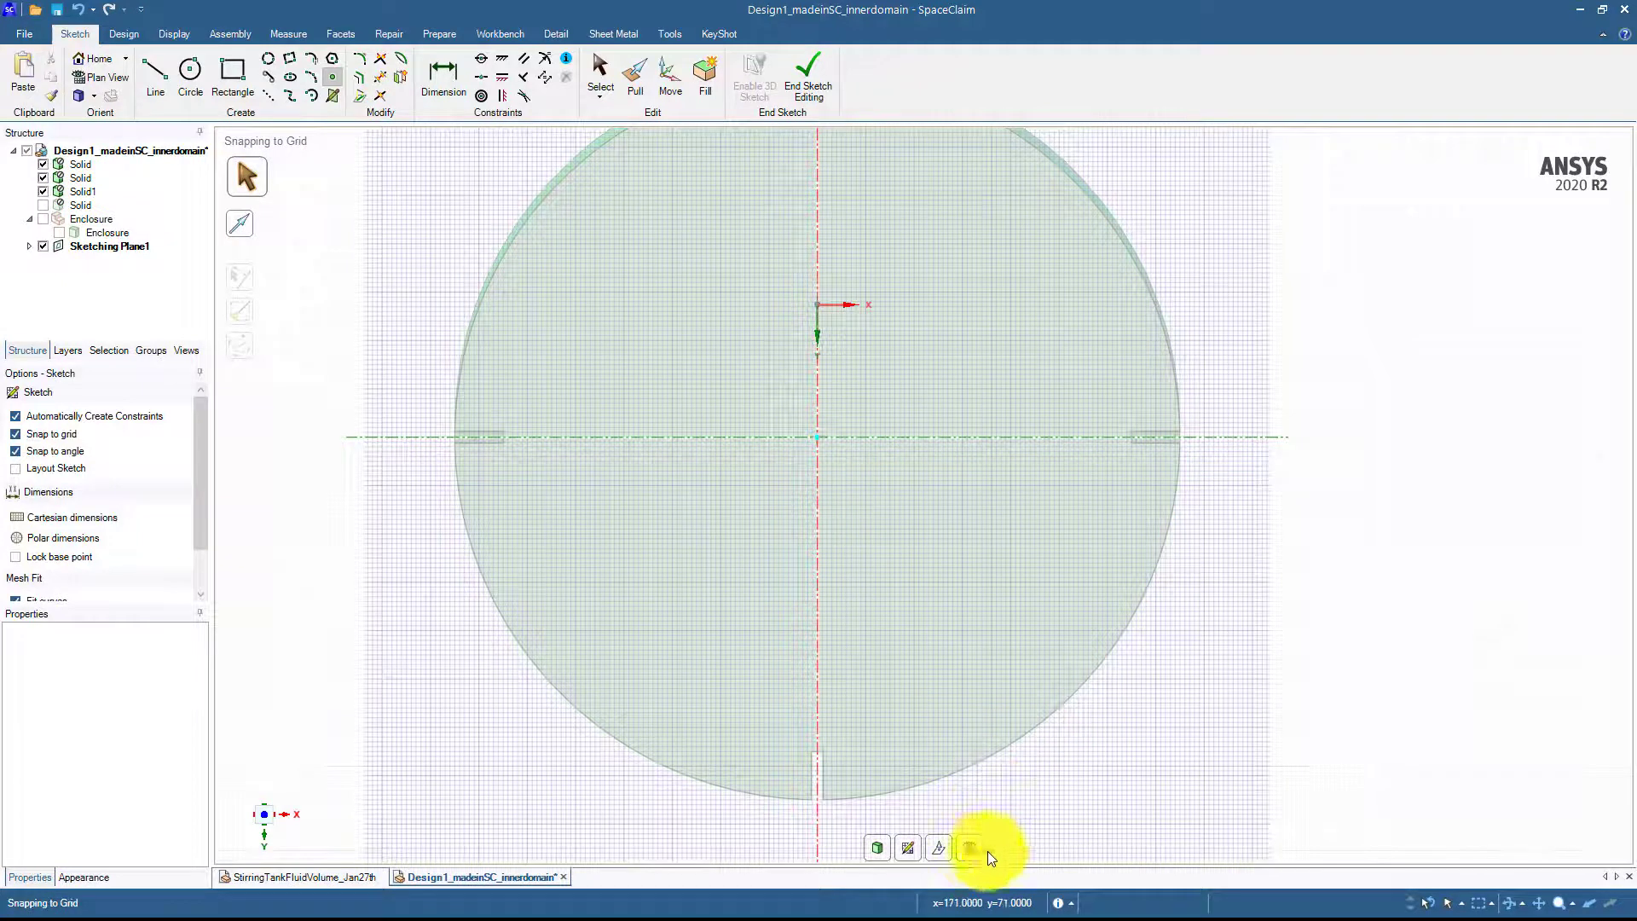
pyautogui.click(881, 851)
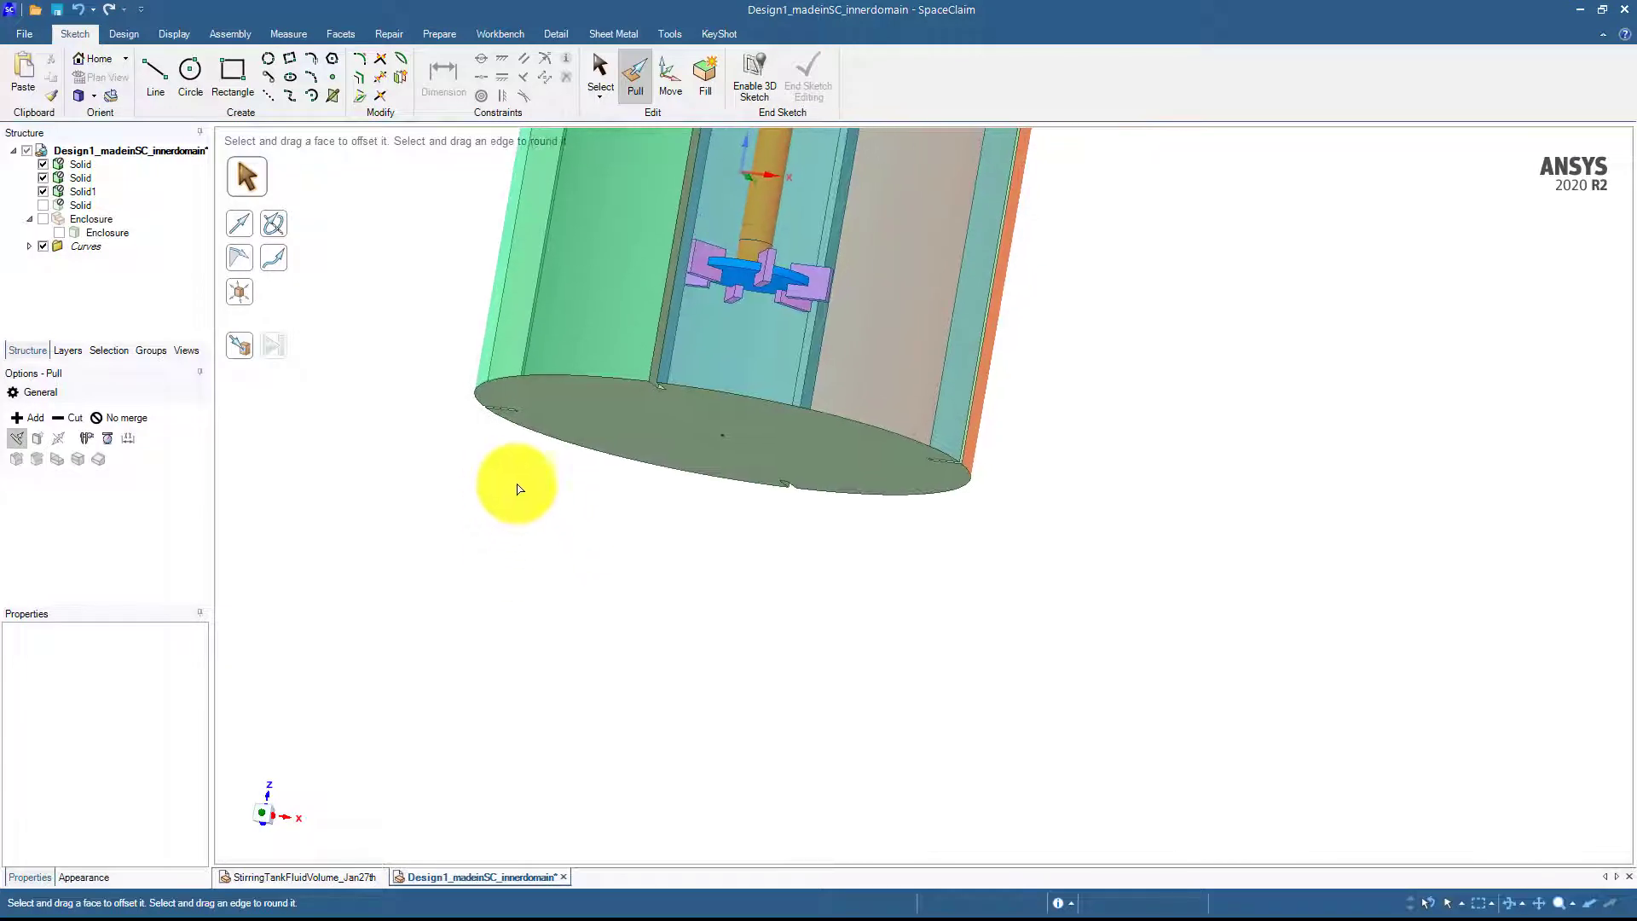
# Step: Create an origin coordinate system at the sketched point in the centre of the tank's bottom face
pyautogui.click(131, 39)
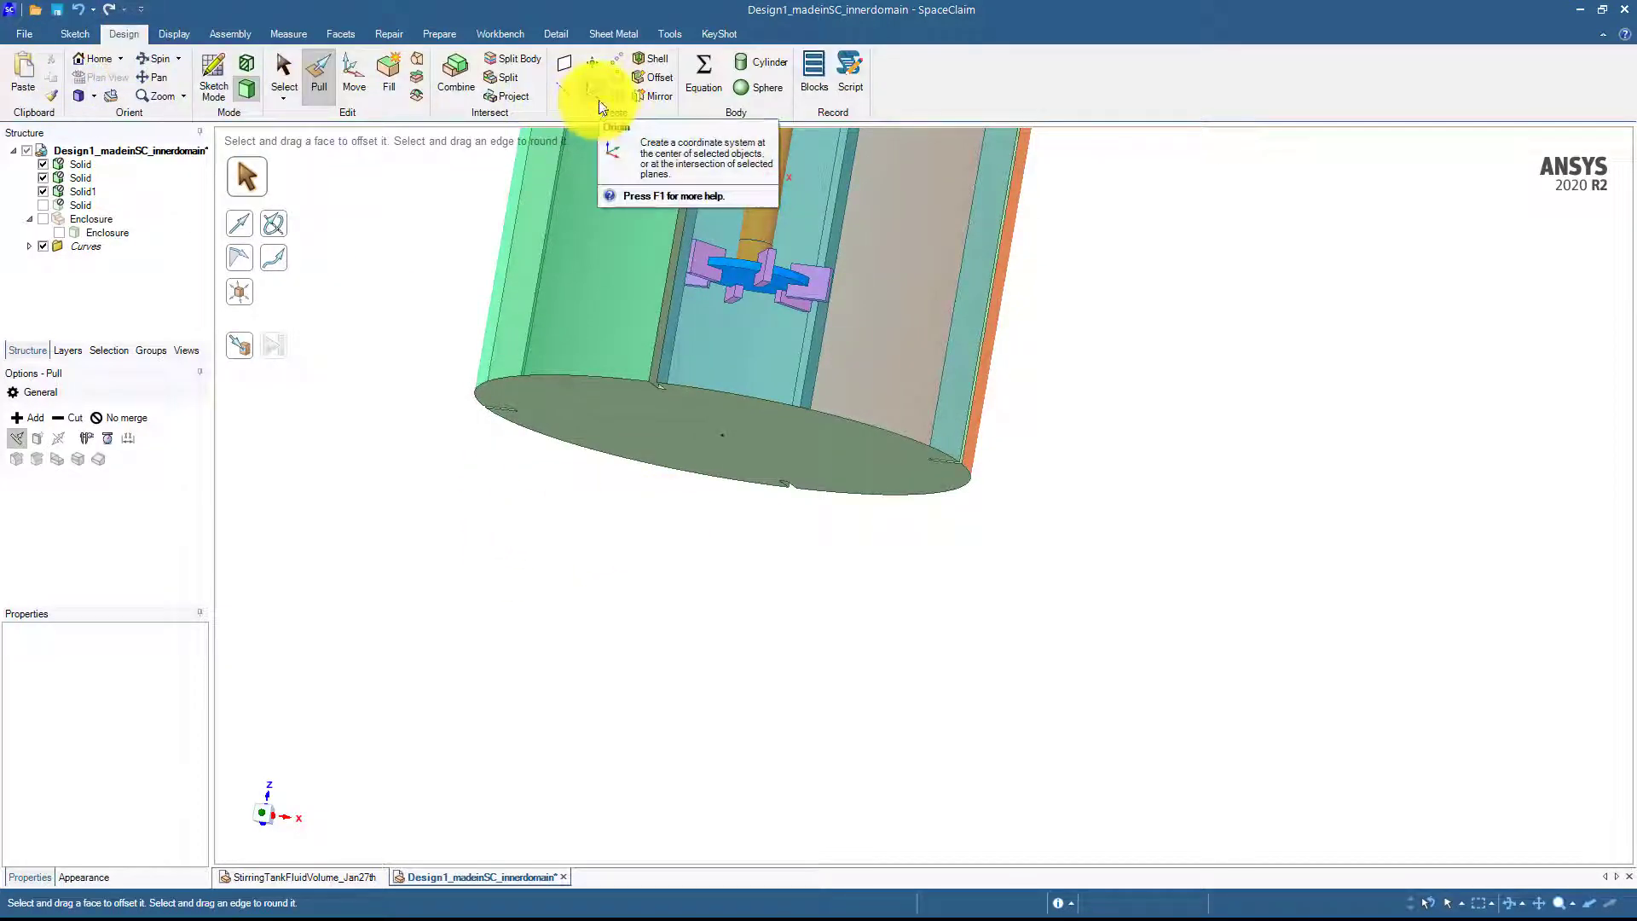
pyautogui.moveTo(588, 168); pyautogui.dragTo(586, 124, button='middle')
pyautogui.keyDown('shift'); pyautogui.moveTo(538, 265); pyautogui.dragTo(506, 274, button='middle'); pyautogui.keyUp('shift')
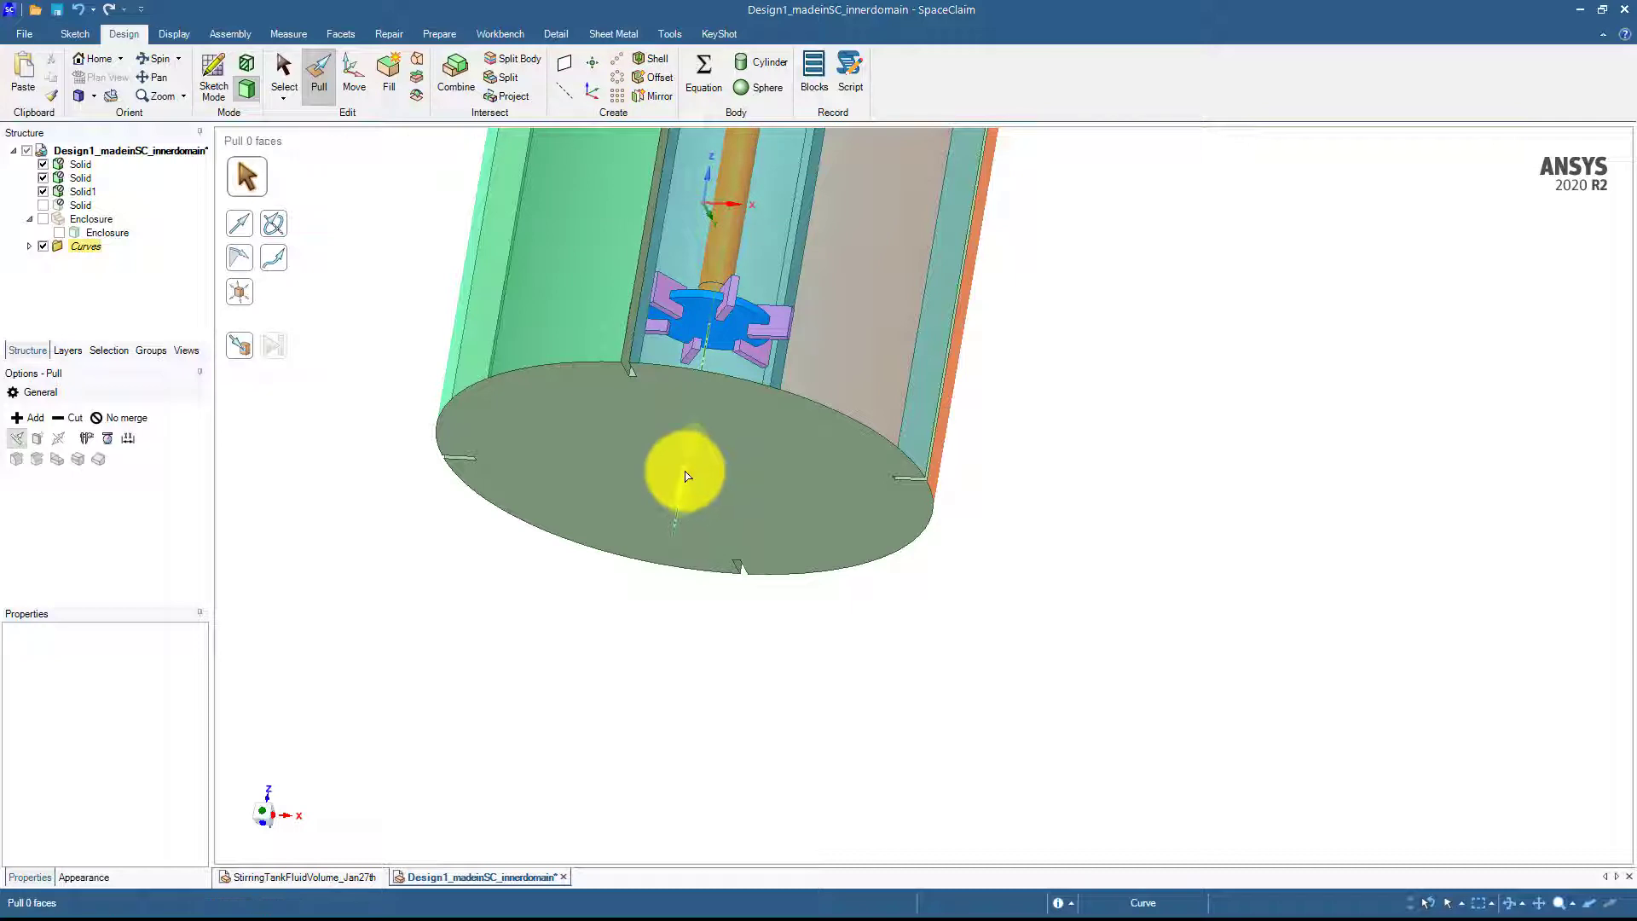
pyautogui.click(592, 91)
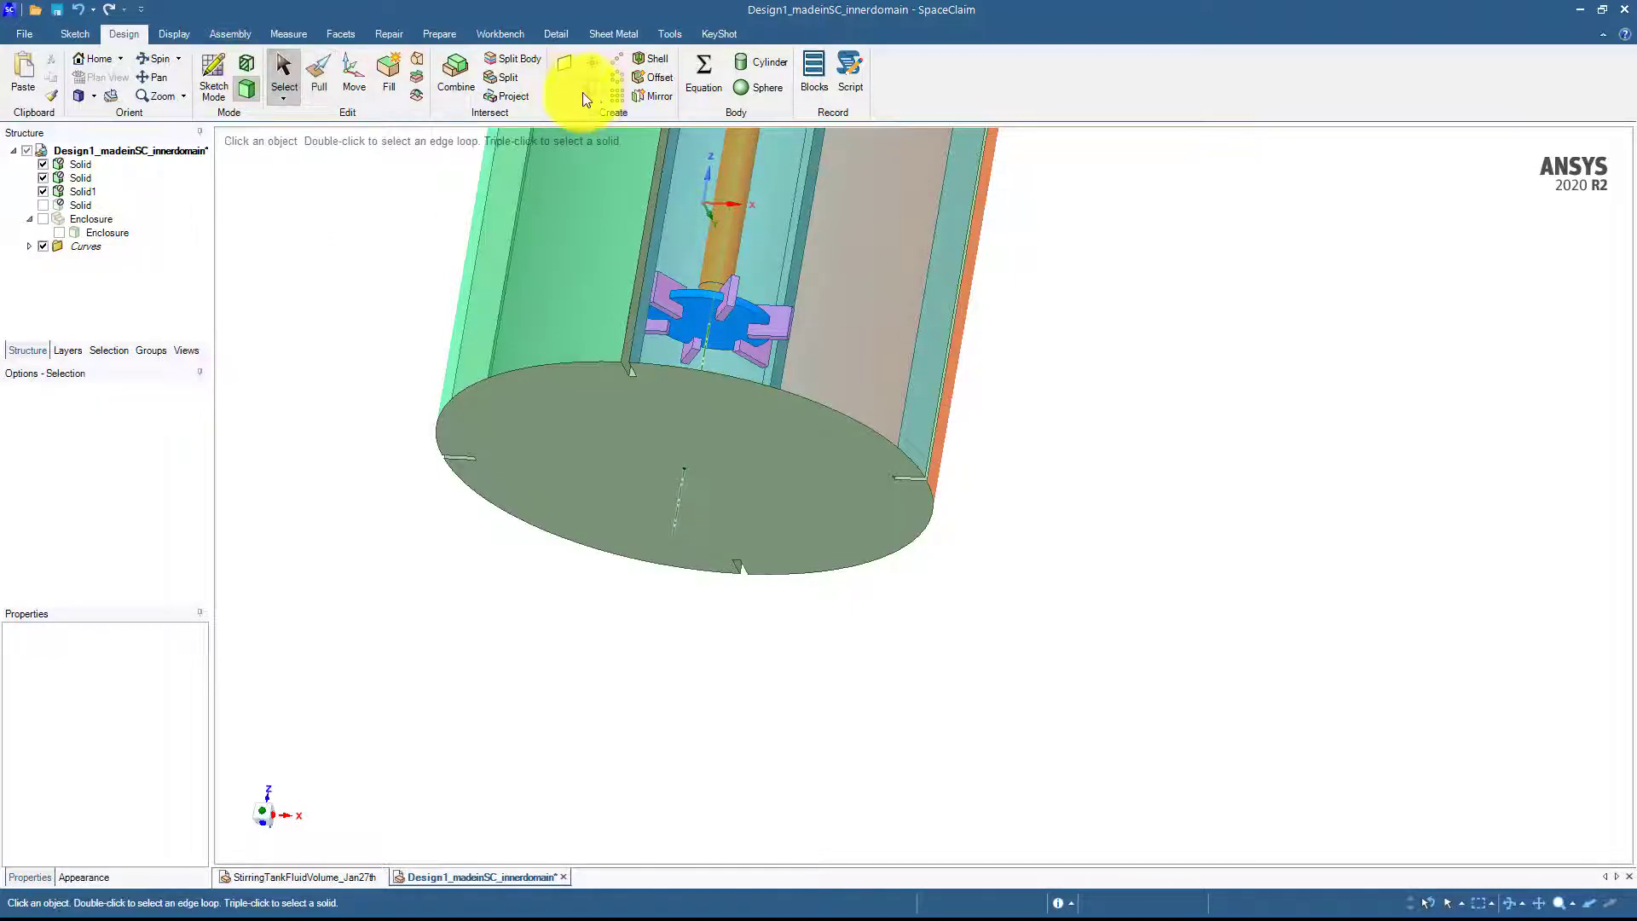
pyautogui.click(687, 471)
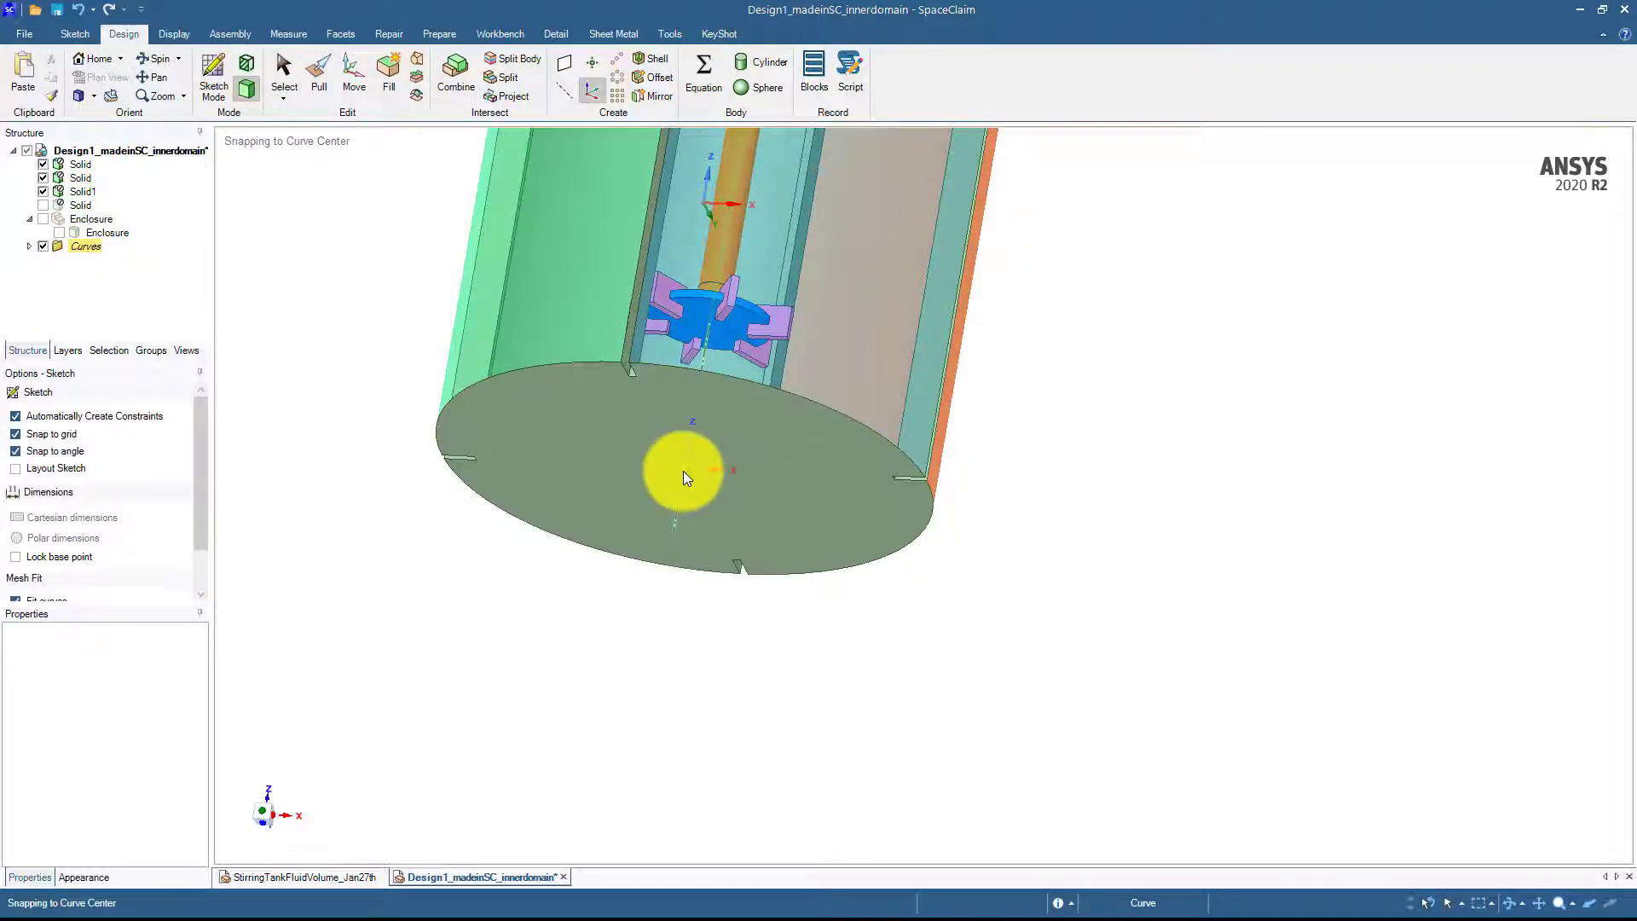
pyautogui.click(683, 470)
pyautogui.moveTo(556, 456); pyautogui.dragTo(572, 572, button='middle')
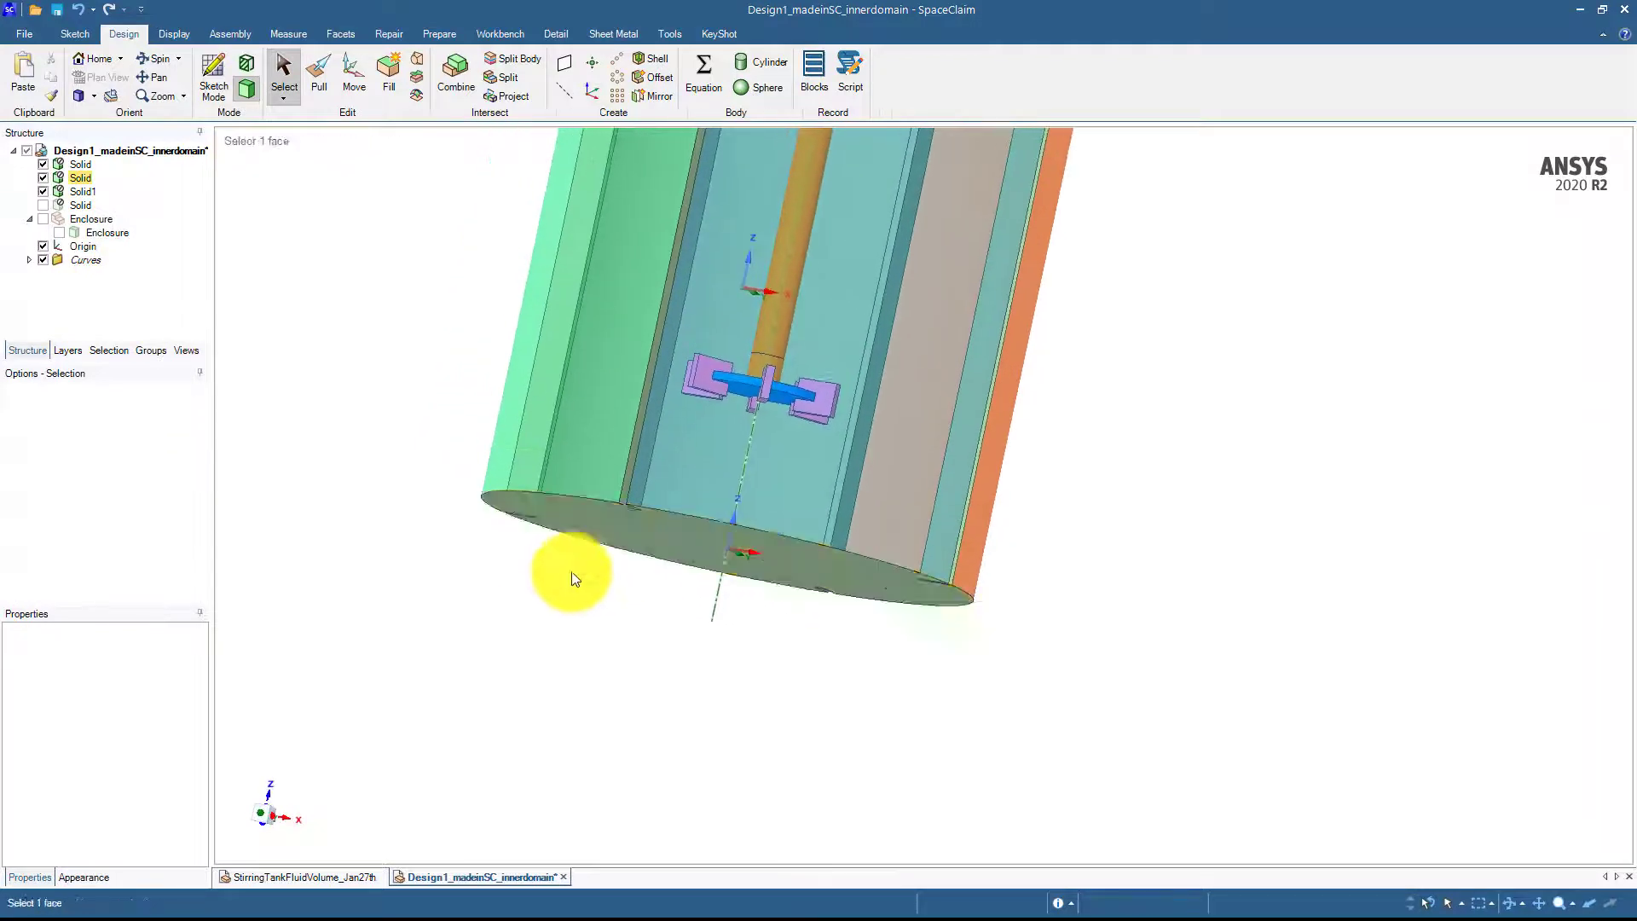
# Step: Show the hidden solid and the enclosure again and review the complete tank assembly
pyautogui.scroll(-4, 572, 574)
pyautogui.moveTo(398, 374)
pyautogui.mouseDown(button='middle')
pyautogui.moveTo(381, 460)
pyautogui.moveTo(413, 395)
pyautogui.mouseUp(button='middle')
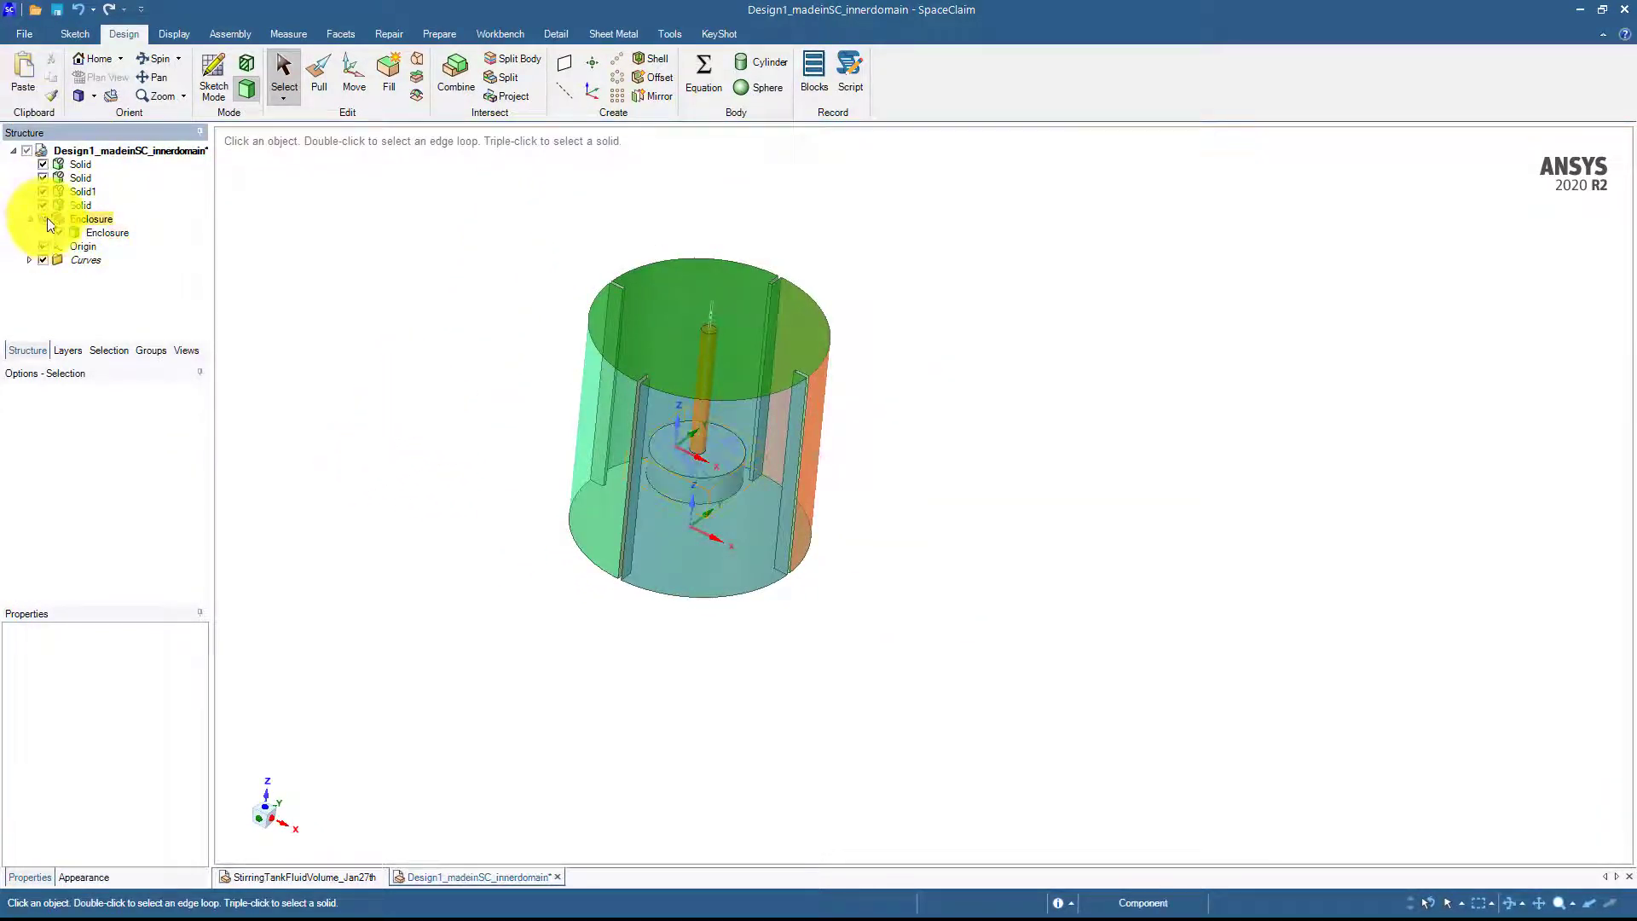
pyautogui.moveTo(457, 281); pyautogui.dragTo(401, 239, button='middle')
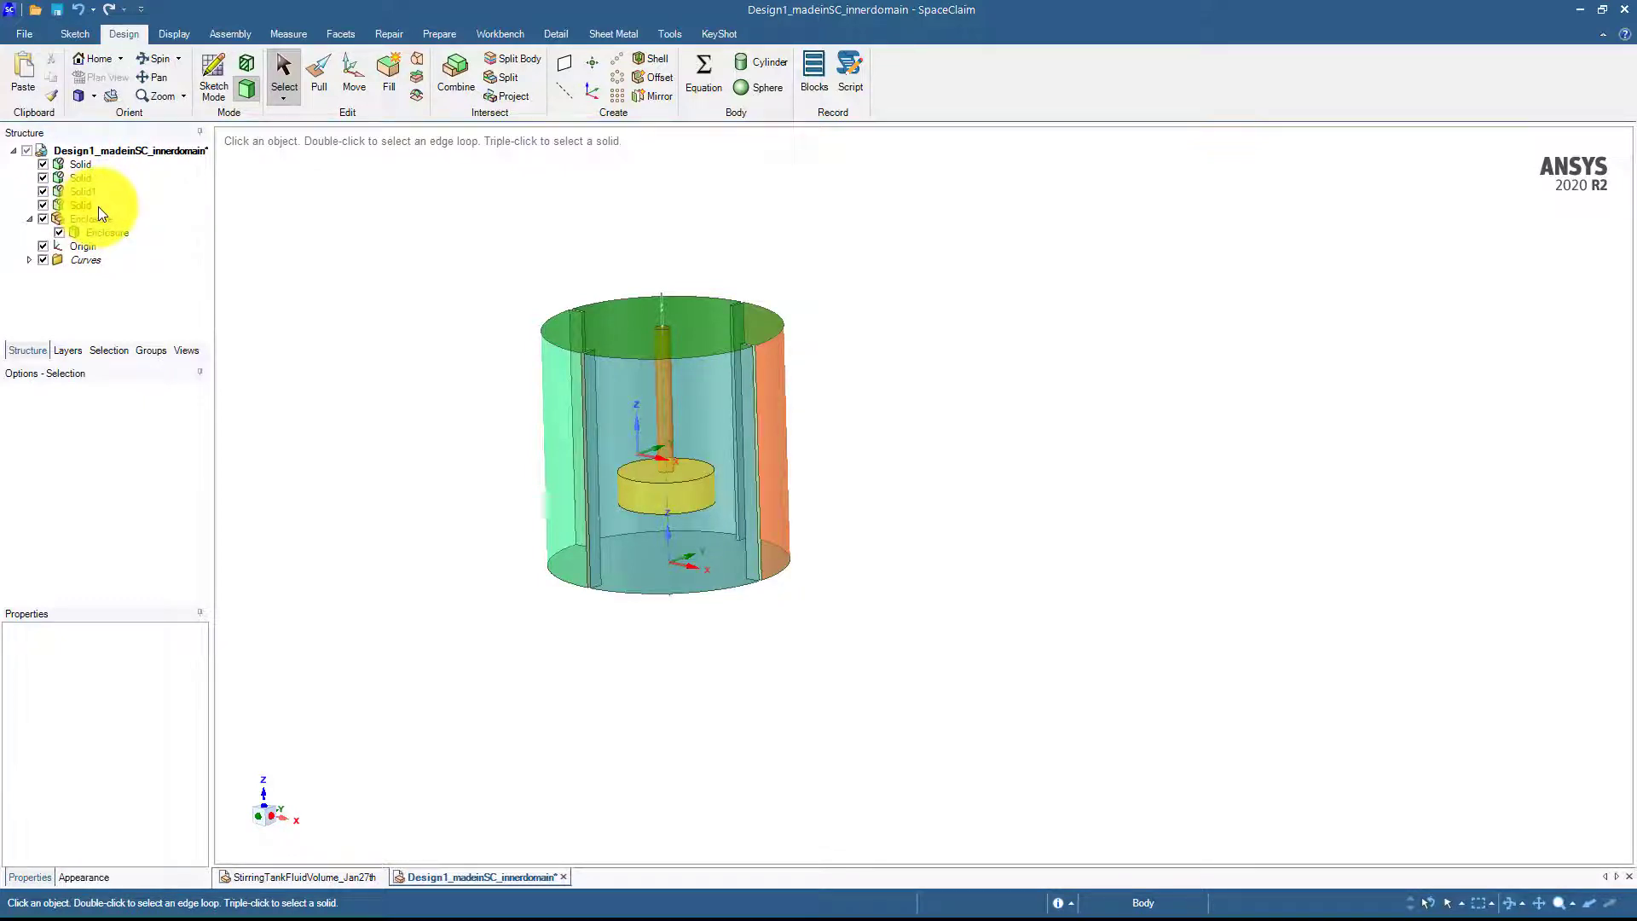
pyautogui.moveTo(230, 241); pyautogui.dragTo(247, 247, button='middle')
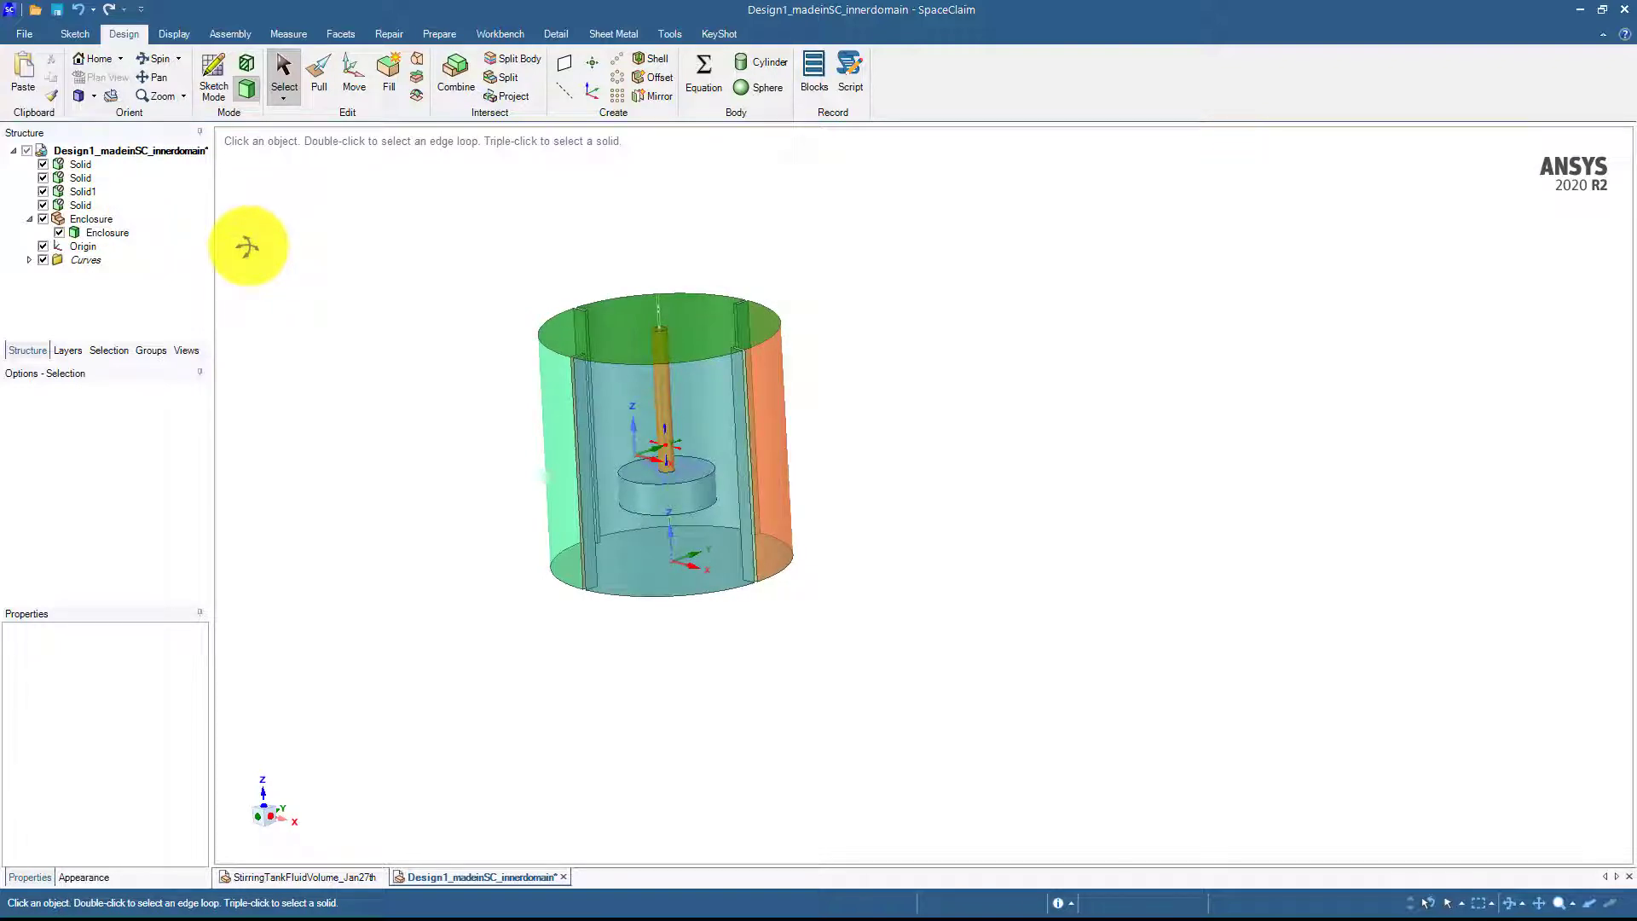
pyautogui.moveTo(247, 247); pyautogui.dragTo(431, 254, button='middle')
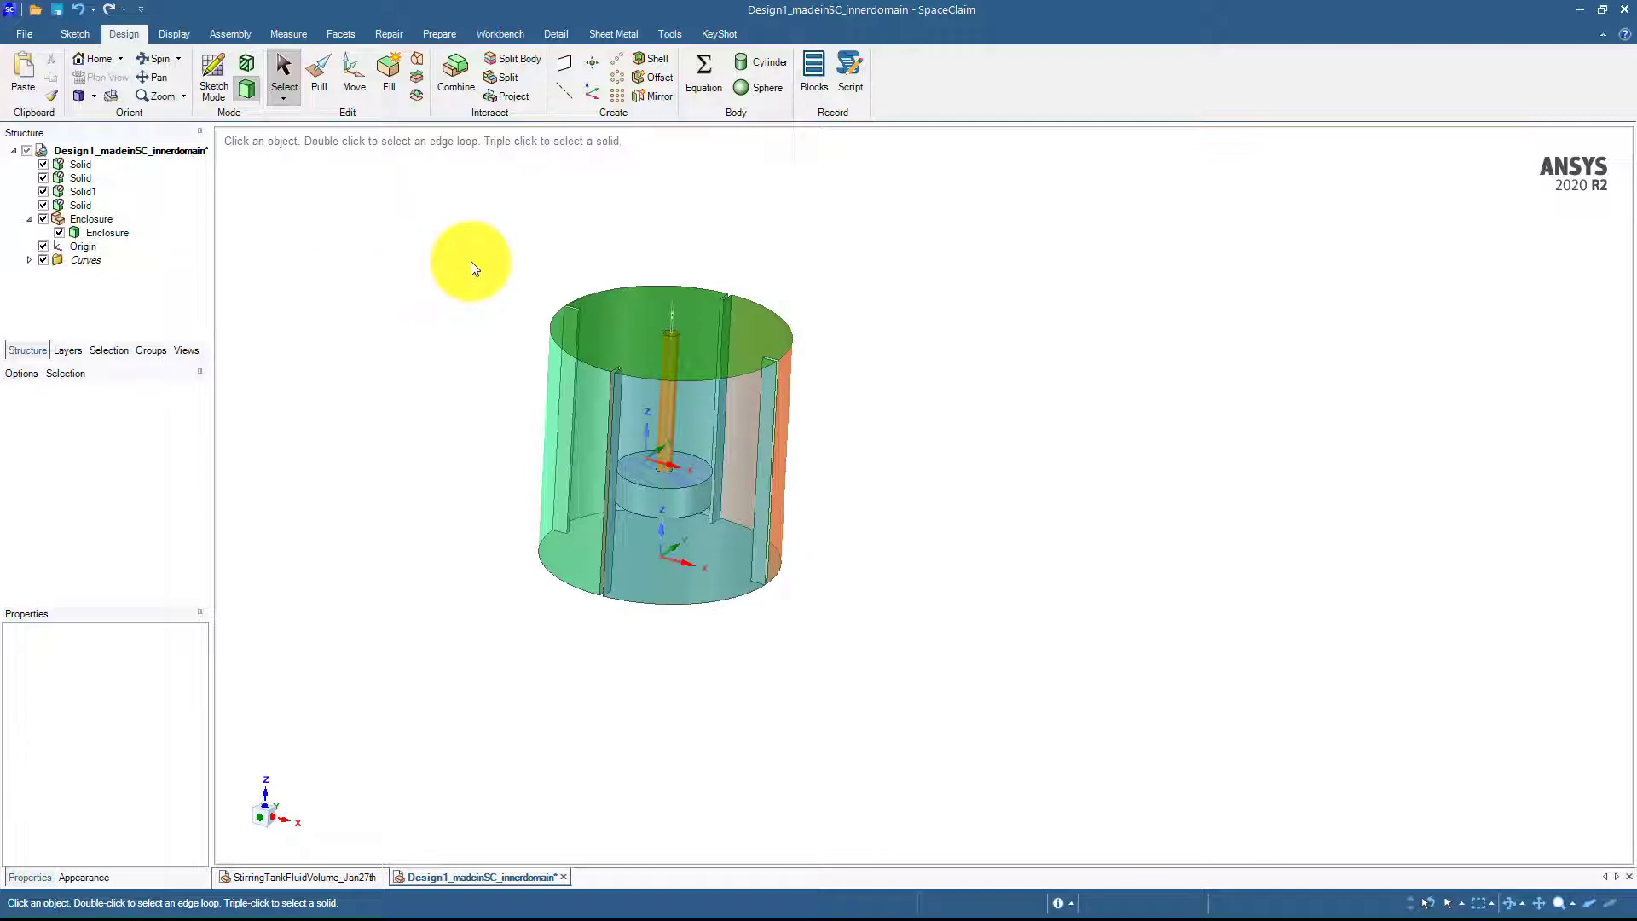
# Step: Select all five bodies for moving and anchor the Move handle at the tank's bottom centre
pyautogui.moveTo(471, 226); pyautogui.dragTo(1009, 670)
pyautogui.moveTo(893, 650); pyautogui.dragTo(993, 623, button='middle')
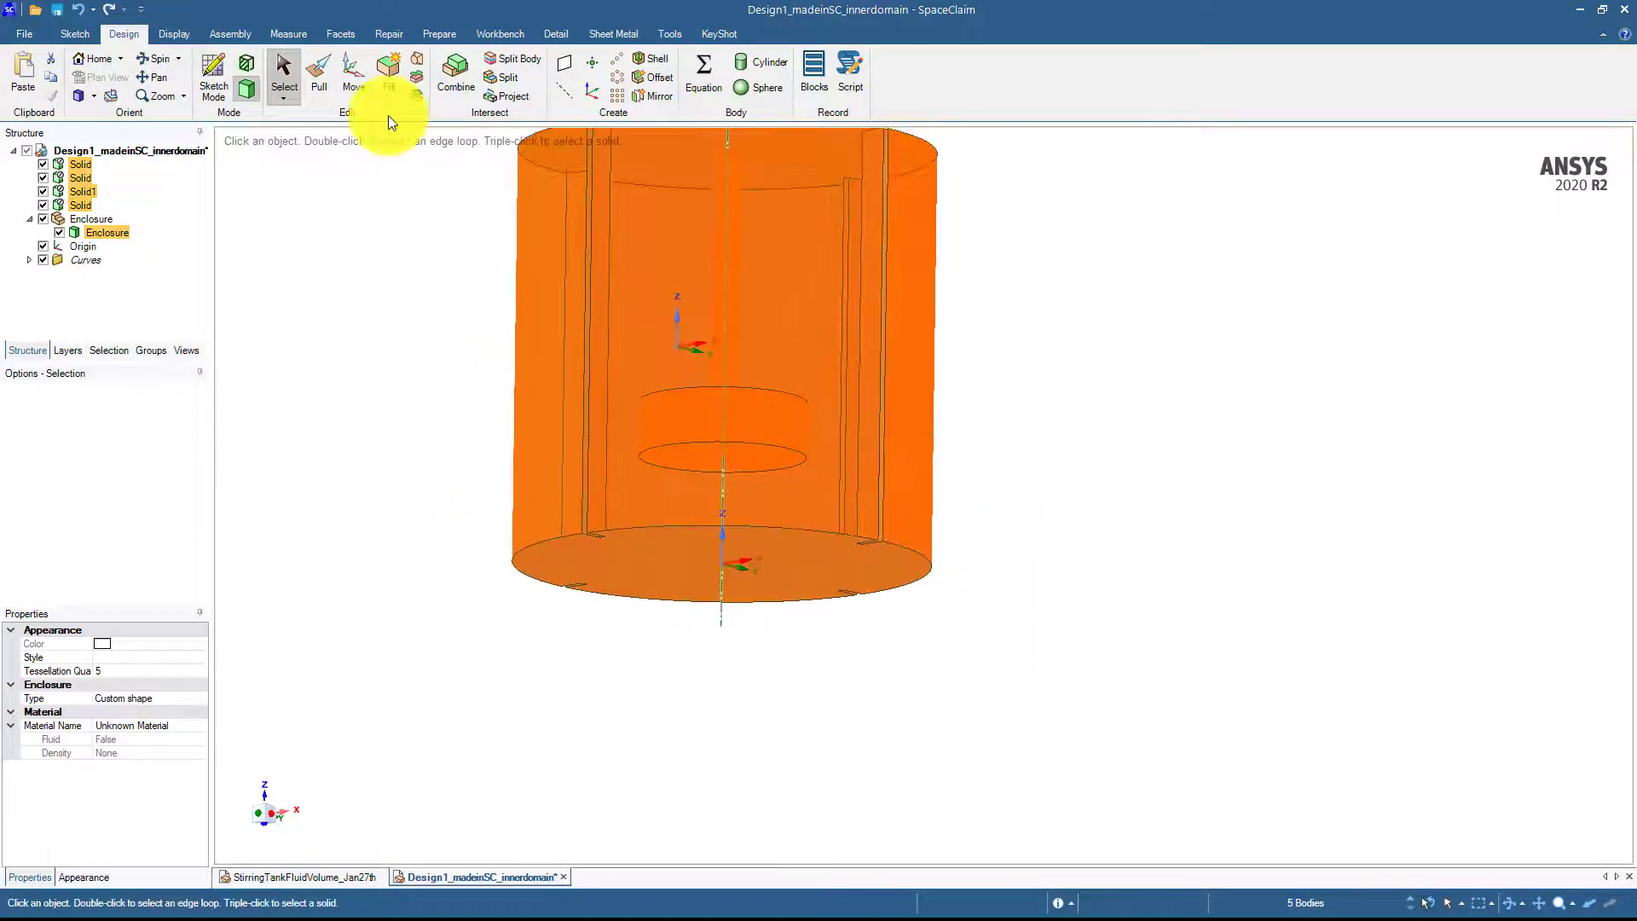
pyautogui.click(353, 79)
pyautogui.moveTo(380, 344); pyautogui.dragTo(461, 373, button='middle')
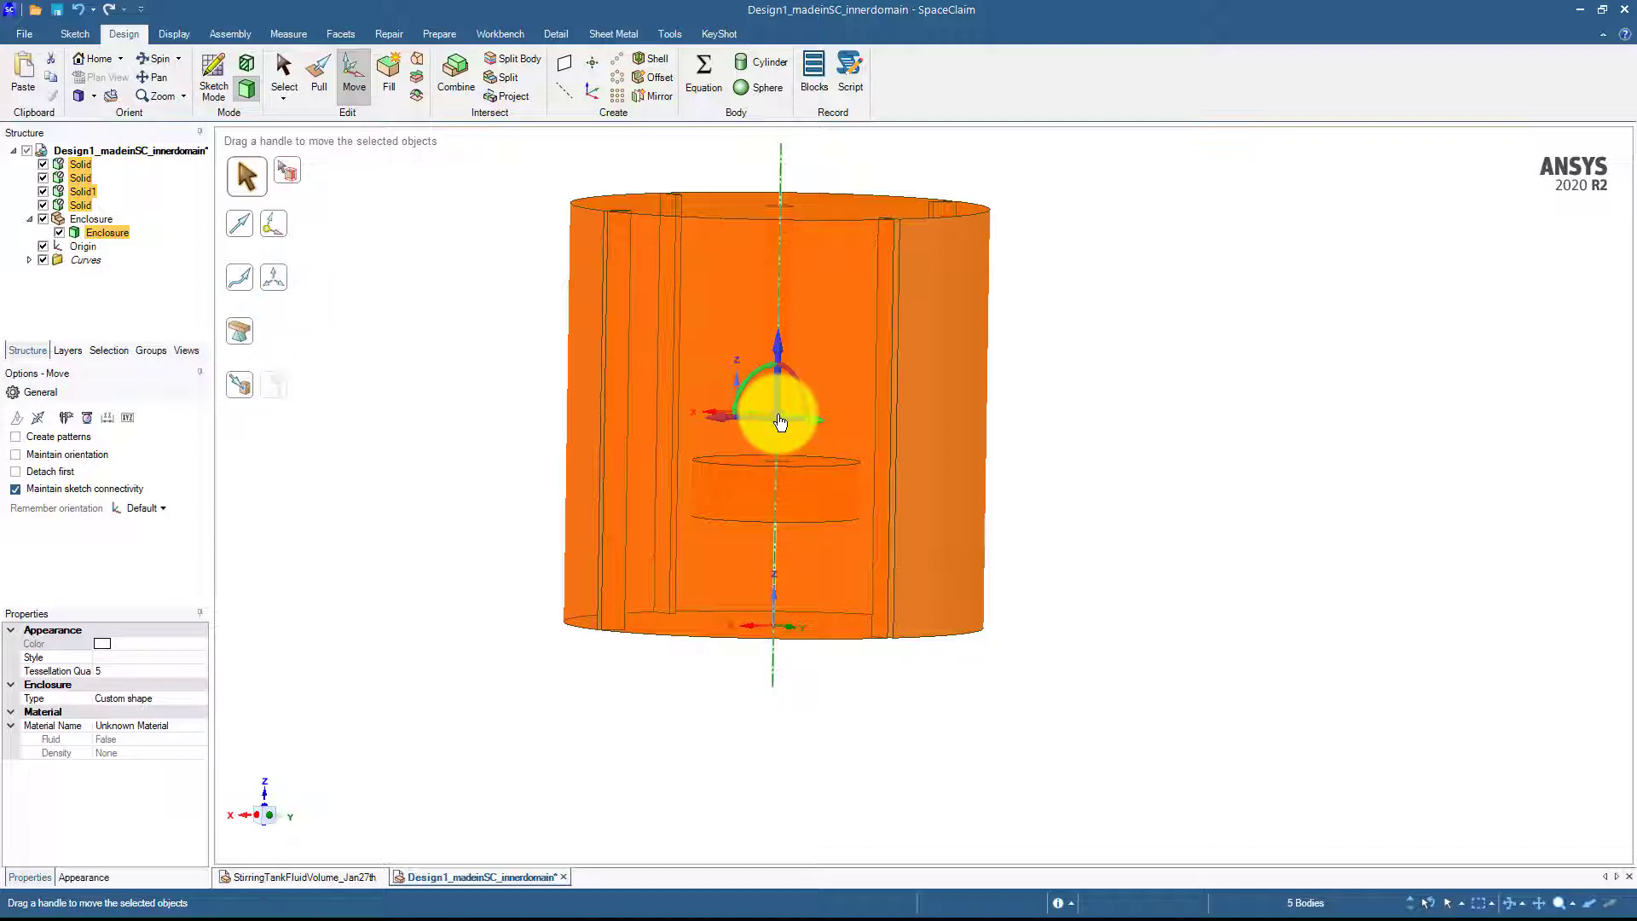
pyautogui.moveTo(780, 421); pyautogui.dragTo(773, 638)
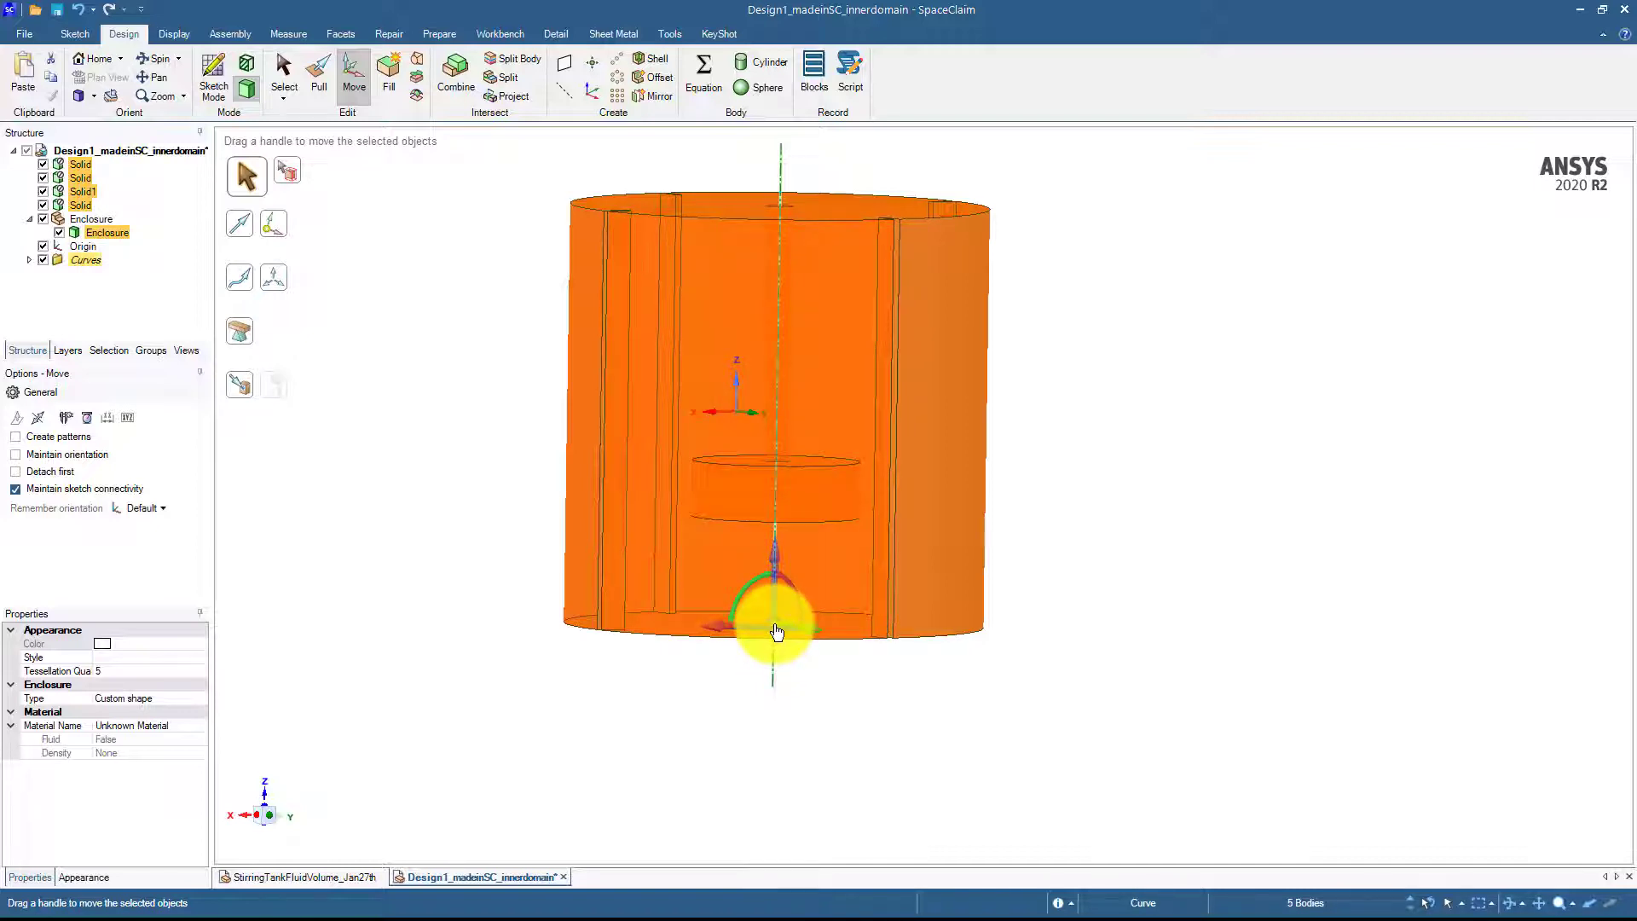
pyautogui.moveTo(475, 548); pyautogui.dragTo(465, 515, button='middle')
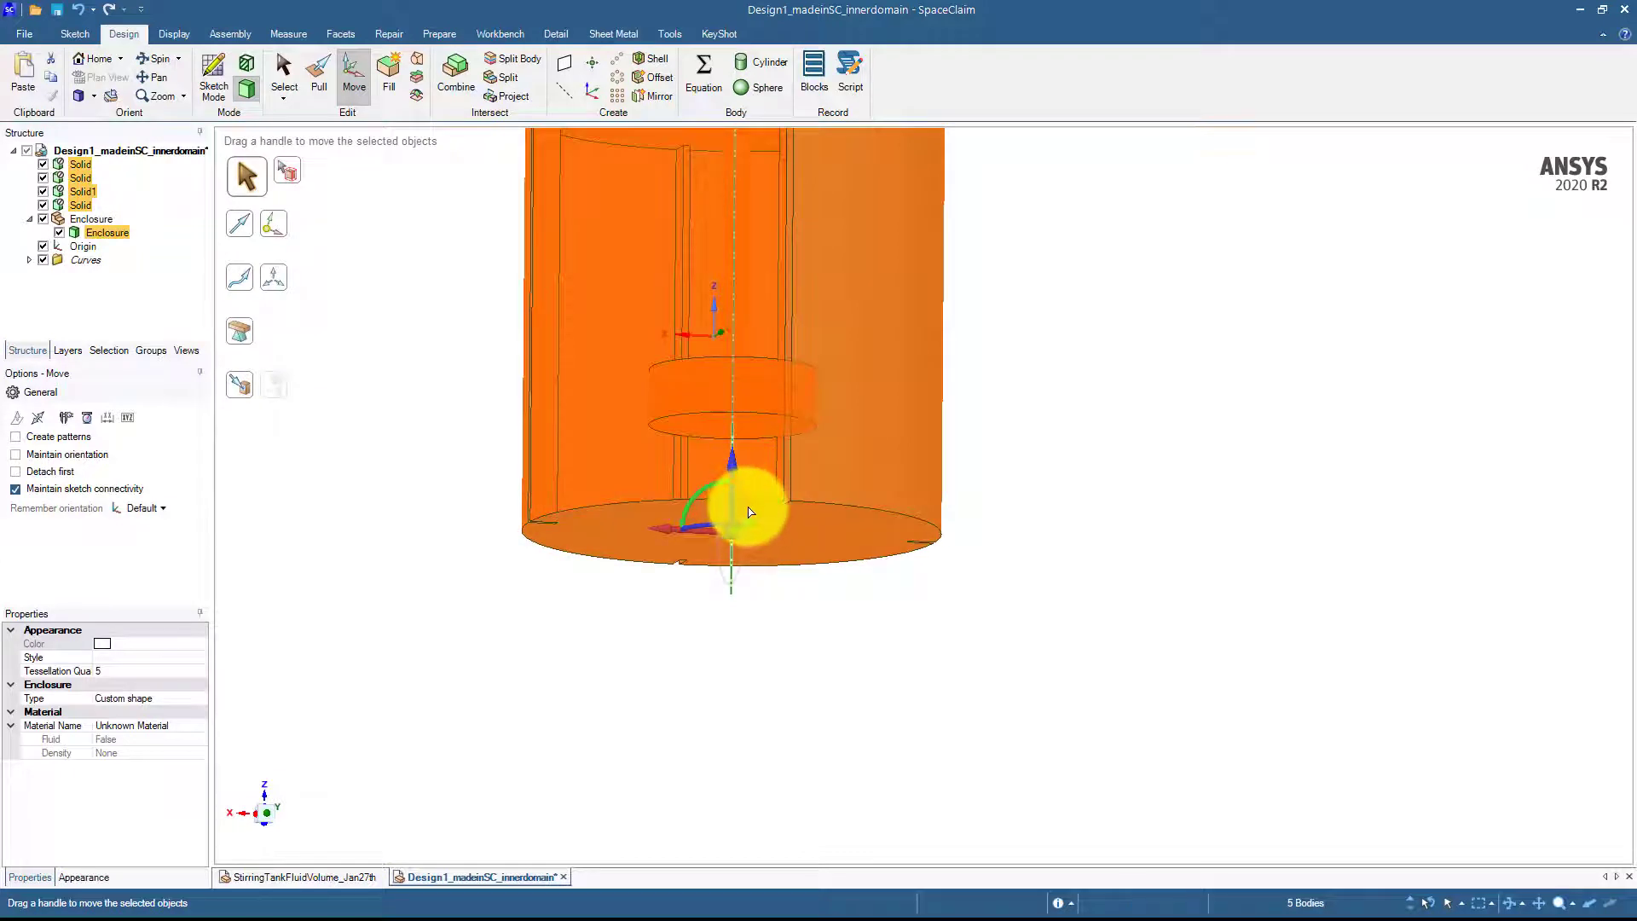
# Step: Move the five selected bodies so the anchored bottom centre lies at global coordinates X 0, Y 0, Z 0
pyautogui.moveTo(746, 510); pyautogui.dragTo(778, 539, button='middle')
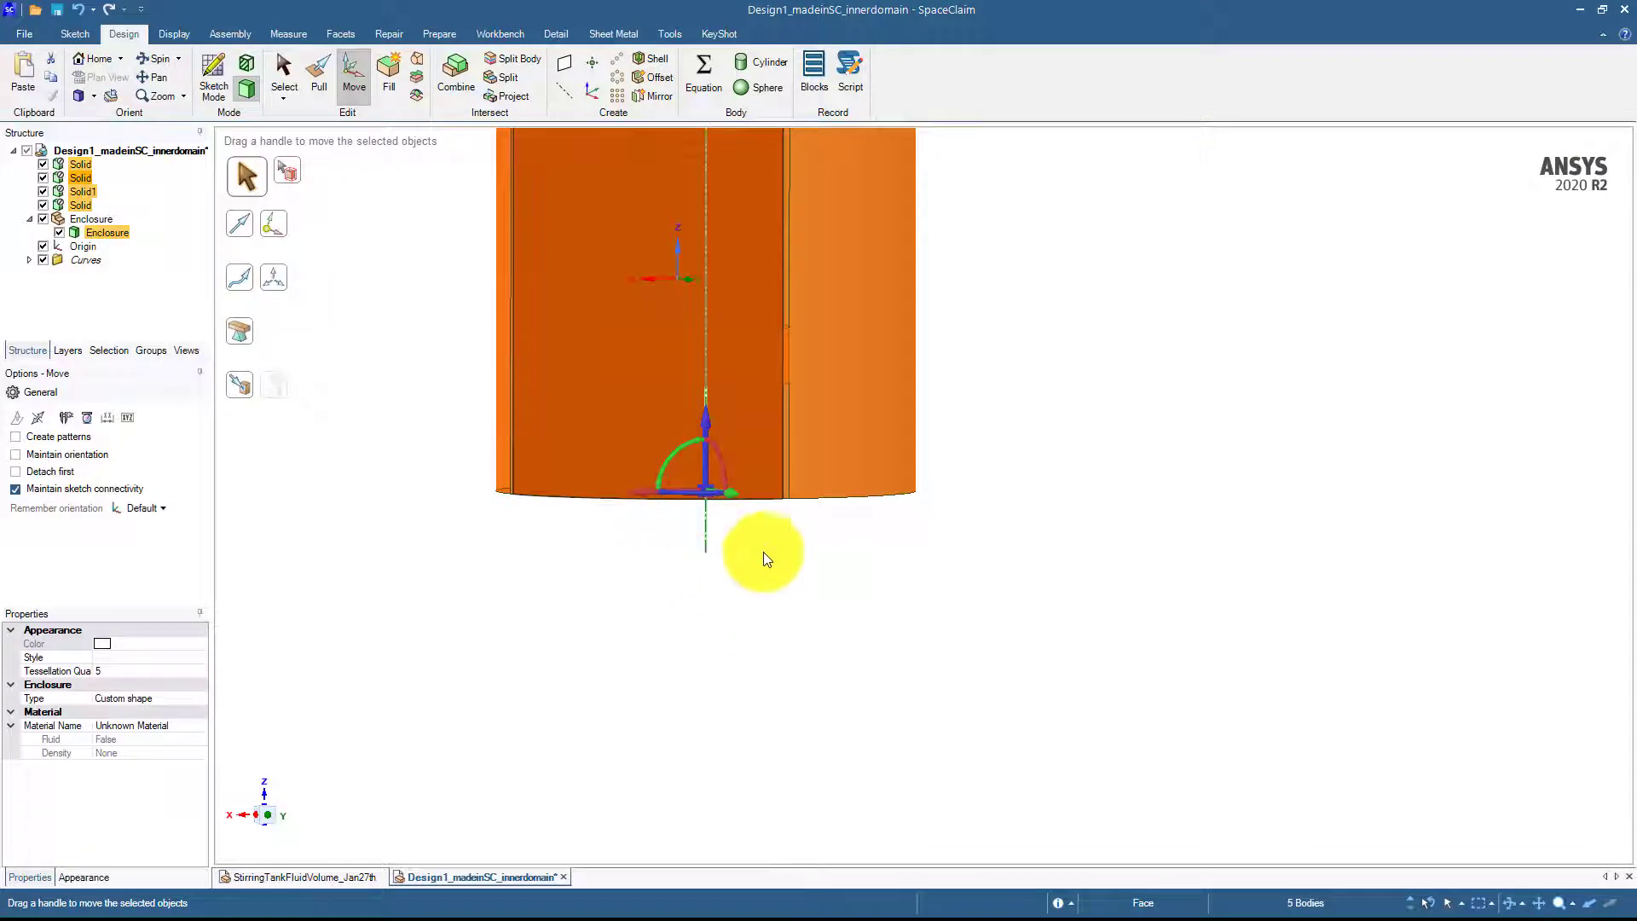
pyautogui.moveTo(764, 551); pyautogui.dragTo(812, 635, button='middle')
pyautogui.scroll(4, 815, 570)
pyautogui.moveTo(796, 537); pyautogui.dragTo(859, 597, button='middle')
pyautogui.scroll(3, 872, 592)
pyautogui.keyDown('ctrl'); pyautogui.moveTo(866, 656); pyautogui.dragTo(864, 569, button='middle'); pyautogui.keyUp('ctrl')
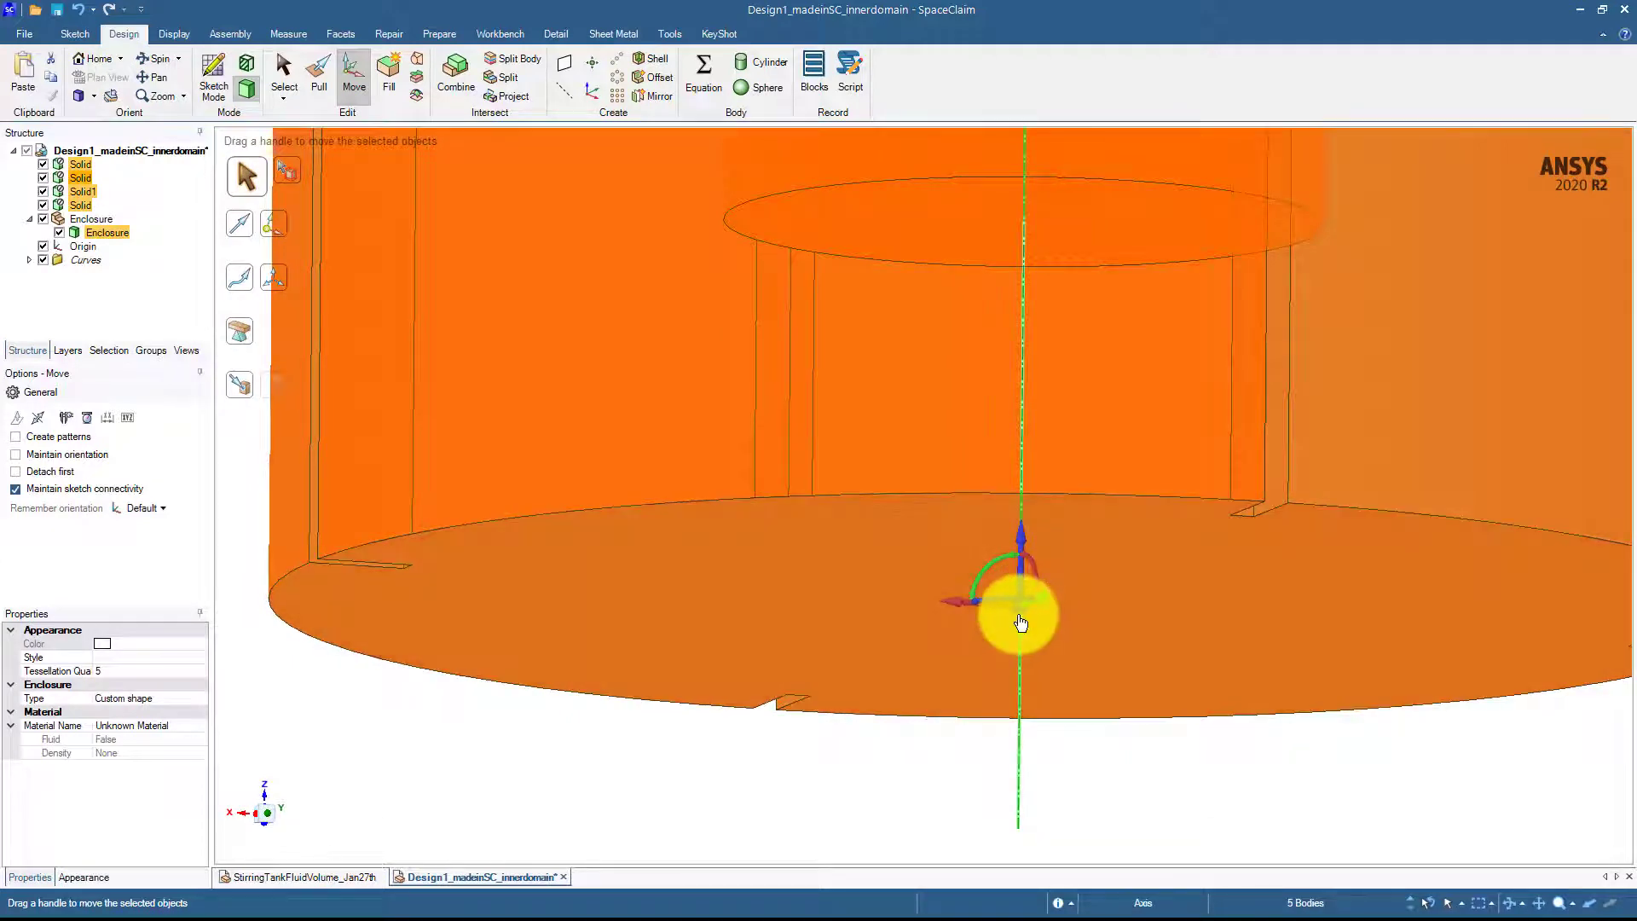
pyautogui.rightClick(1021, 617)
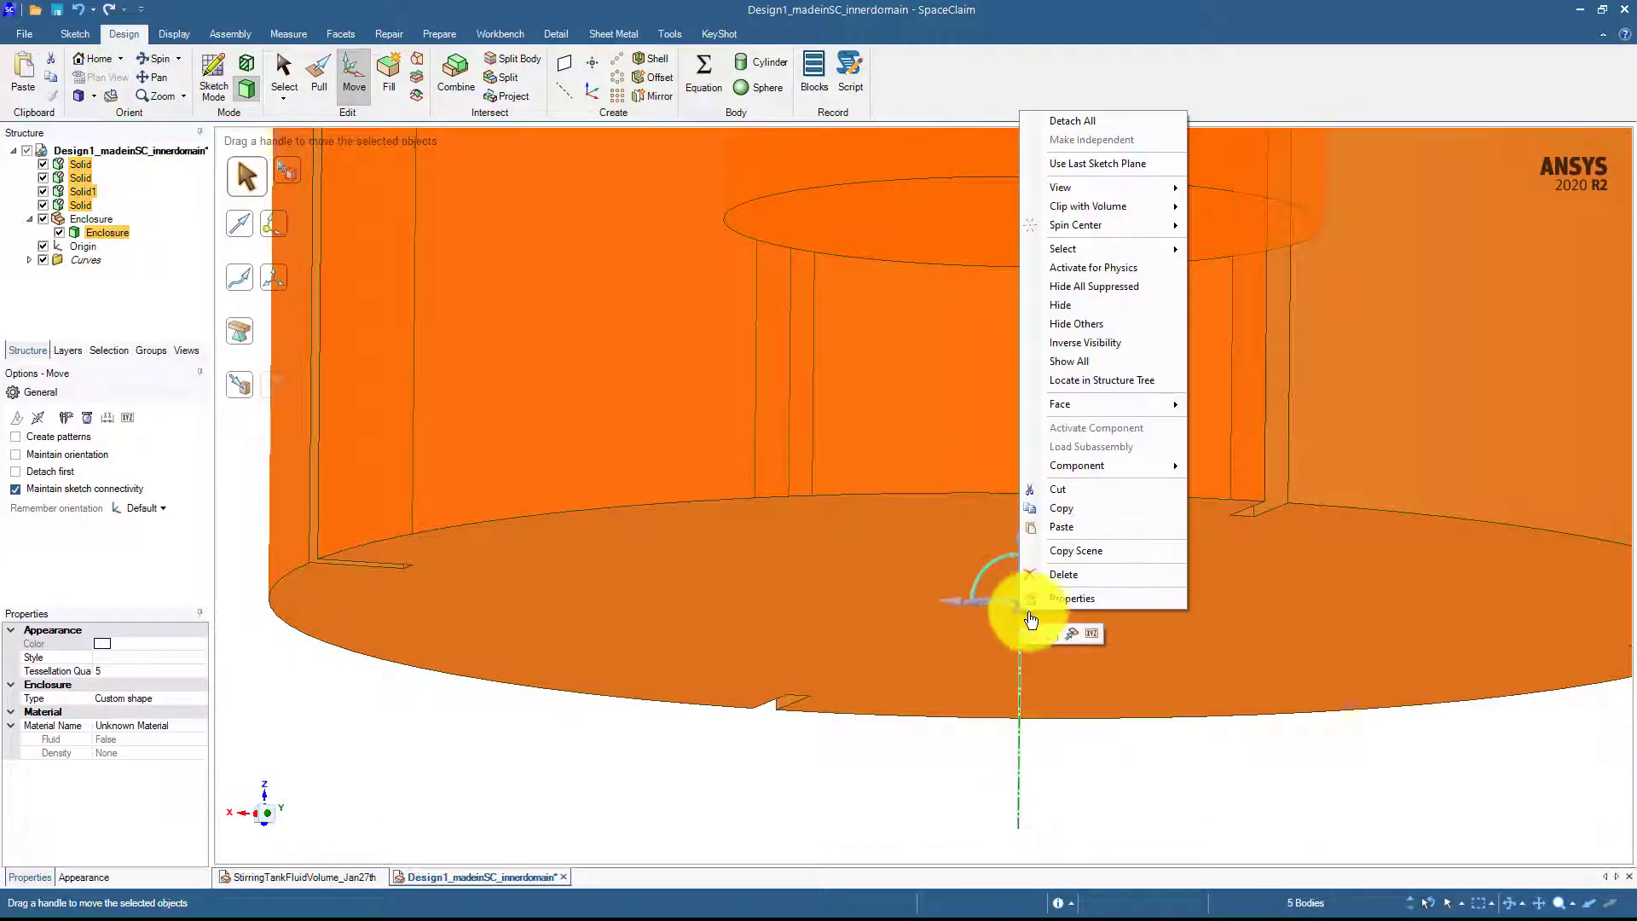
pyautogui.click(1093, 638)
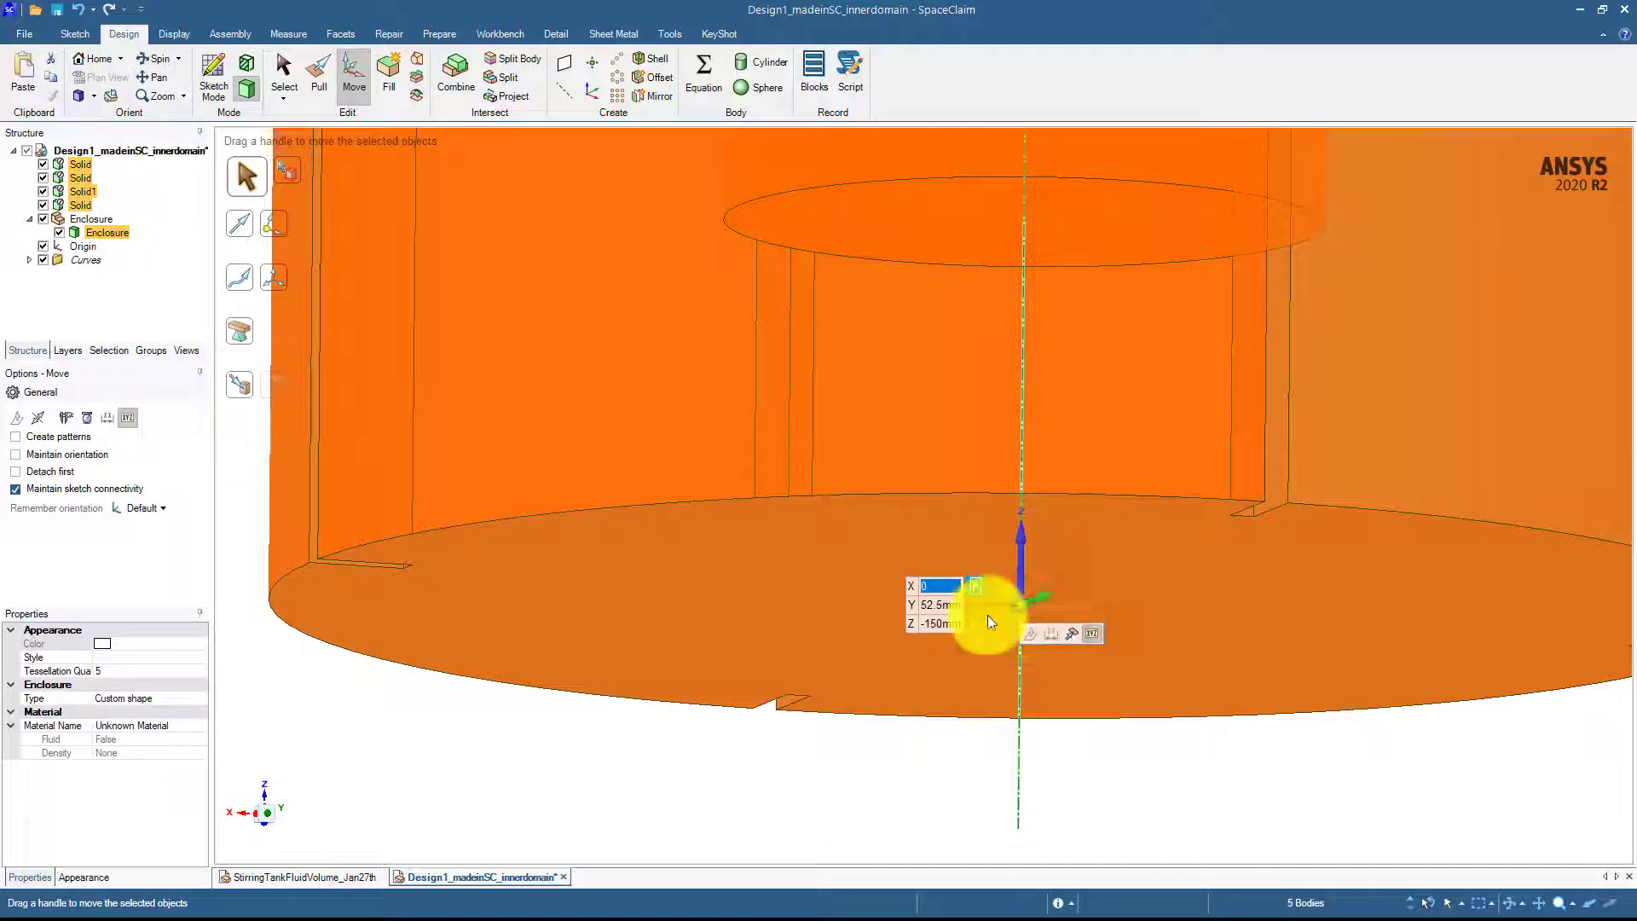
pyautogui.write('0')
pyautogui.press('Tab')
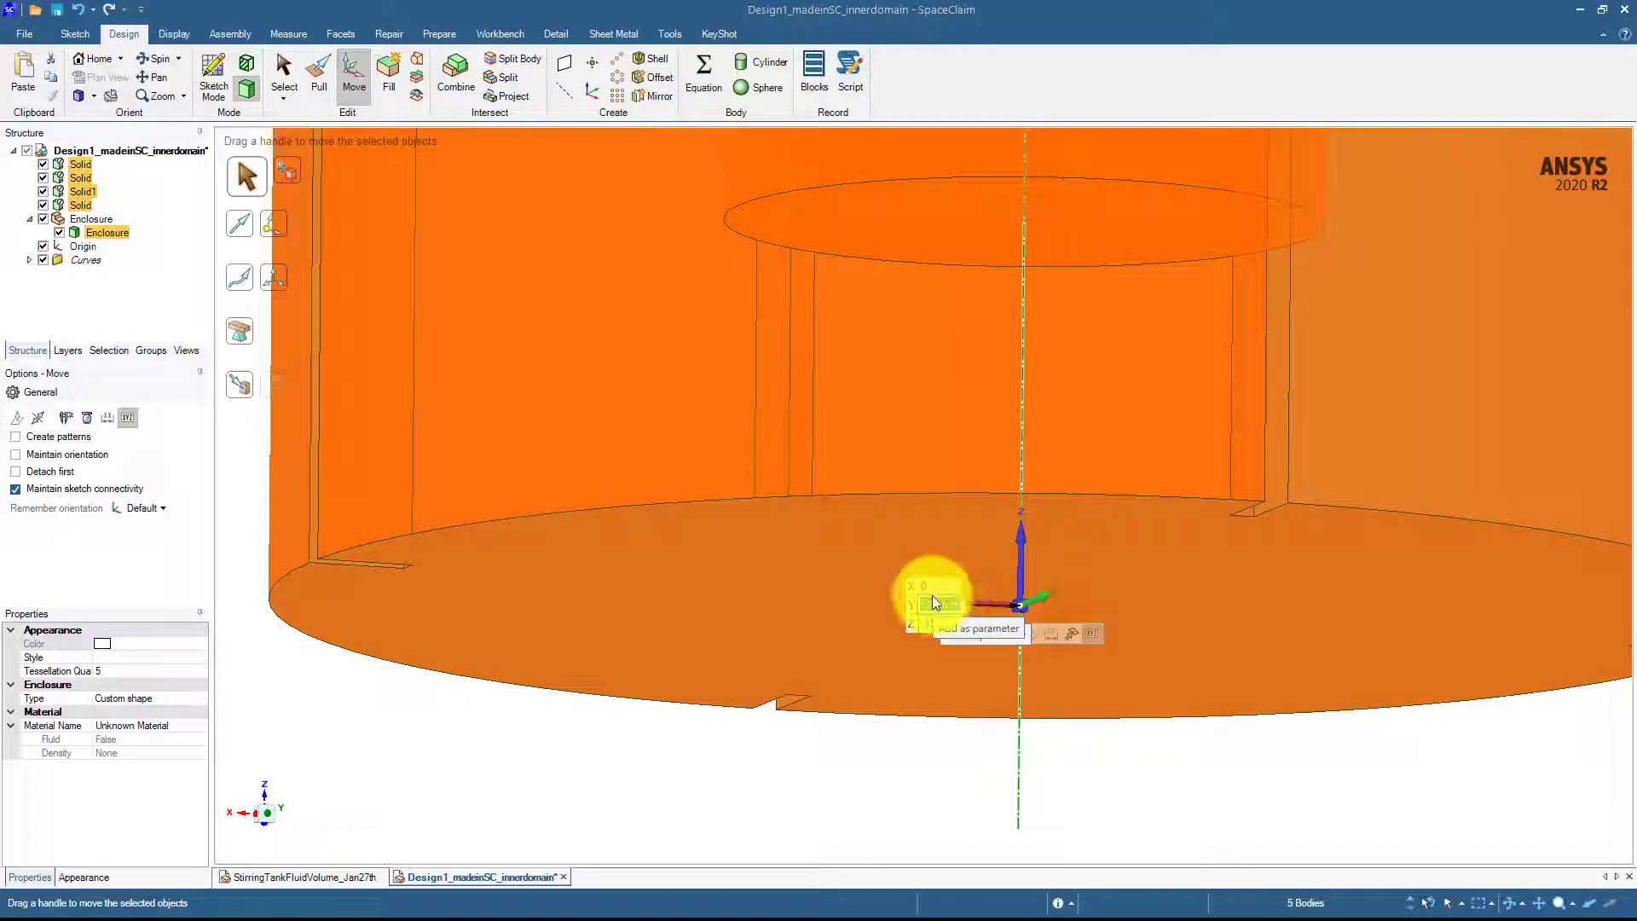
pyautogui.write('0')
pyautogui.press('Return')
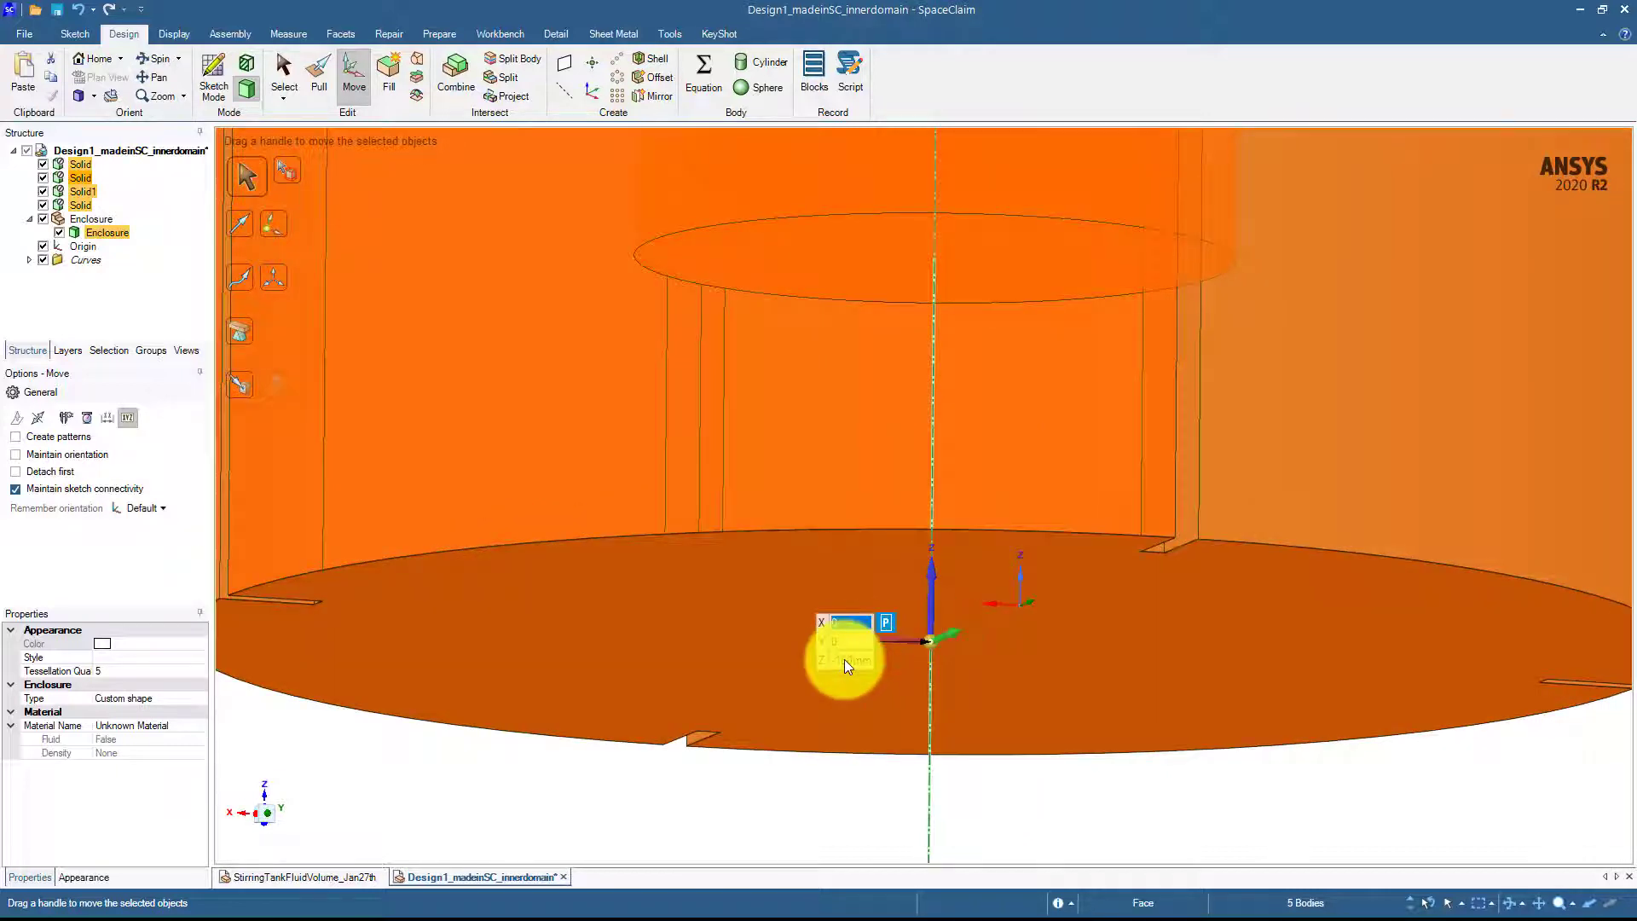
pyautogui.click(845, 660)
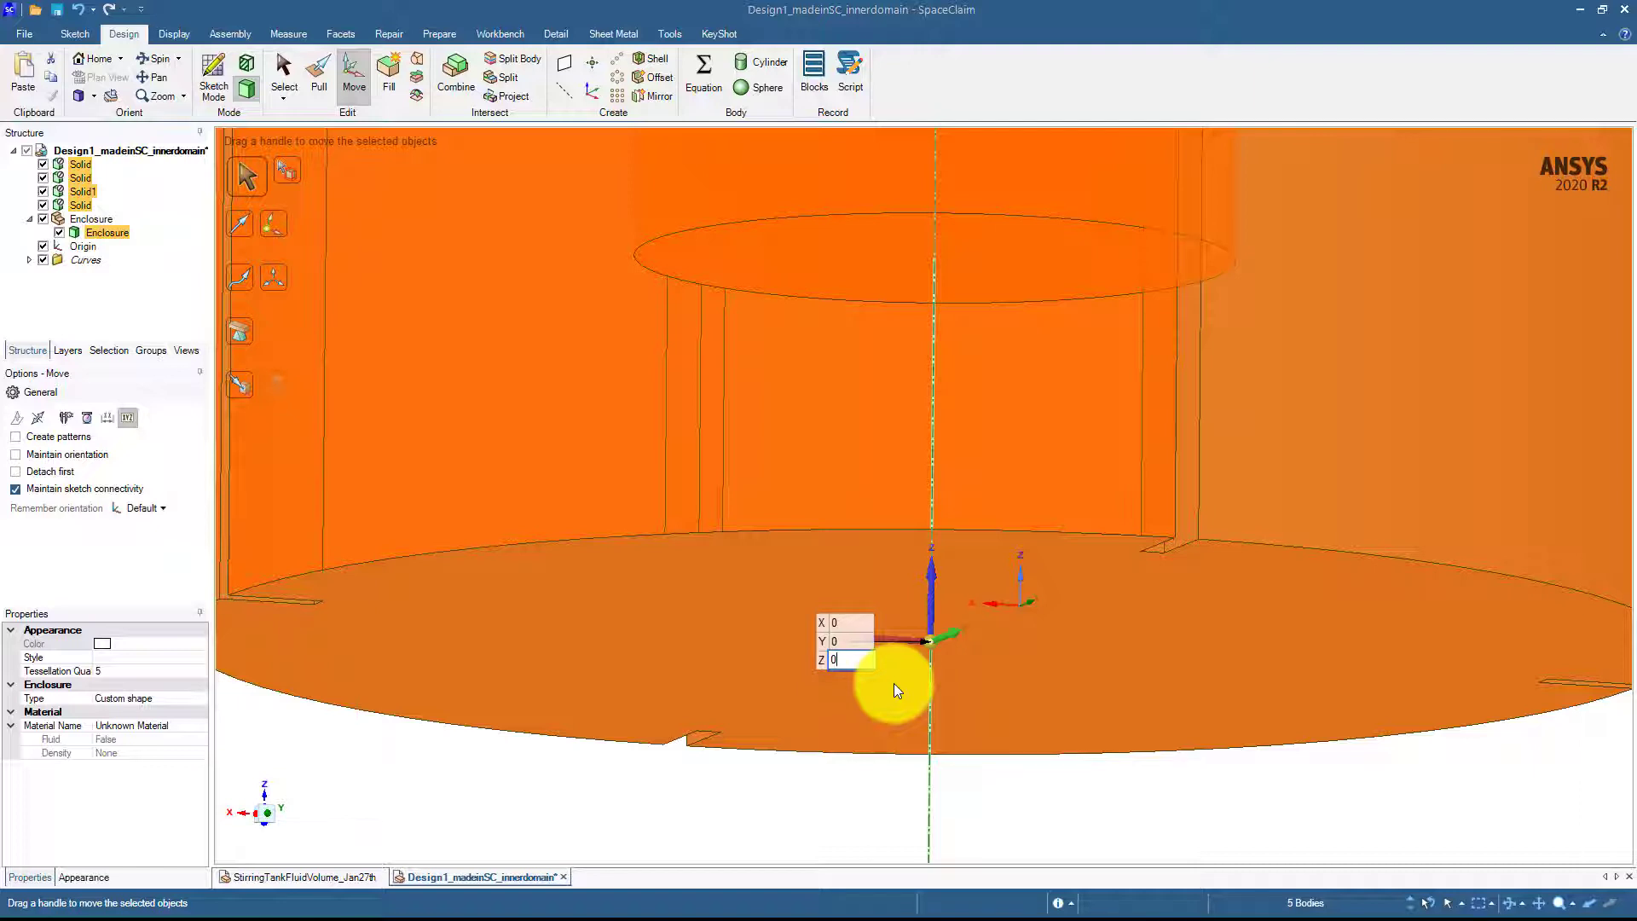
pyautogui.press('Return')
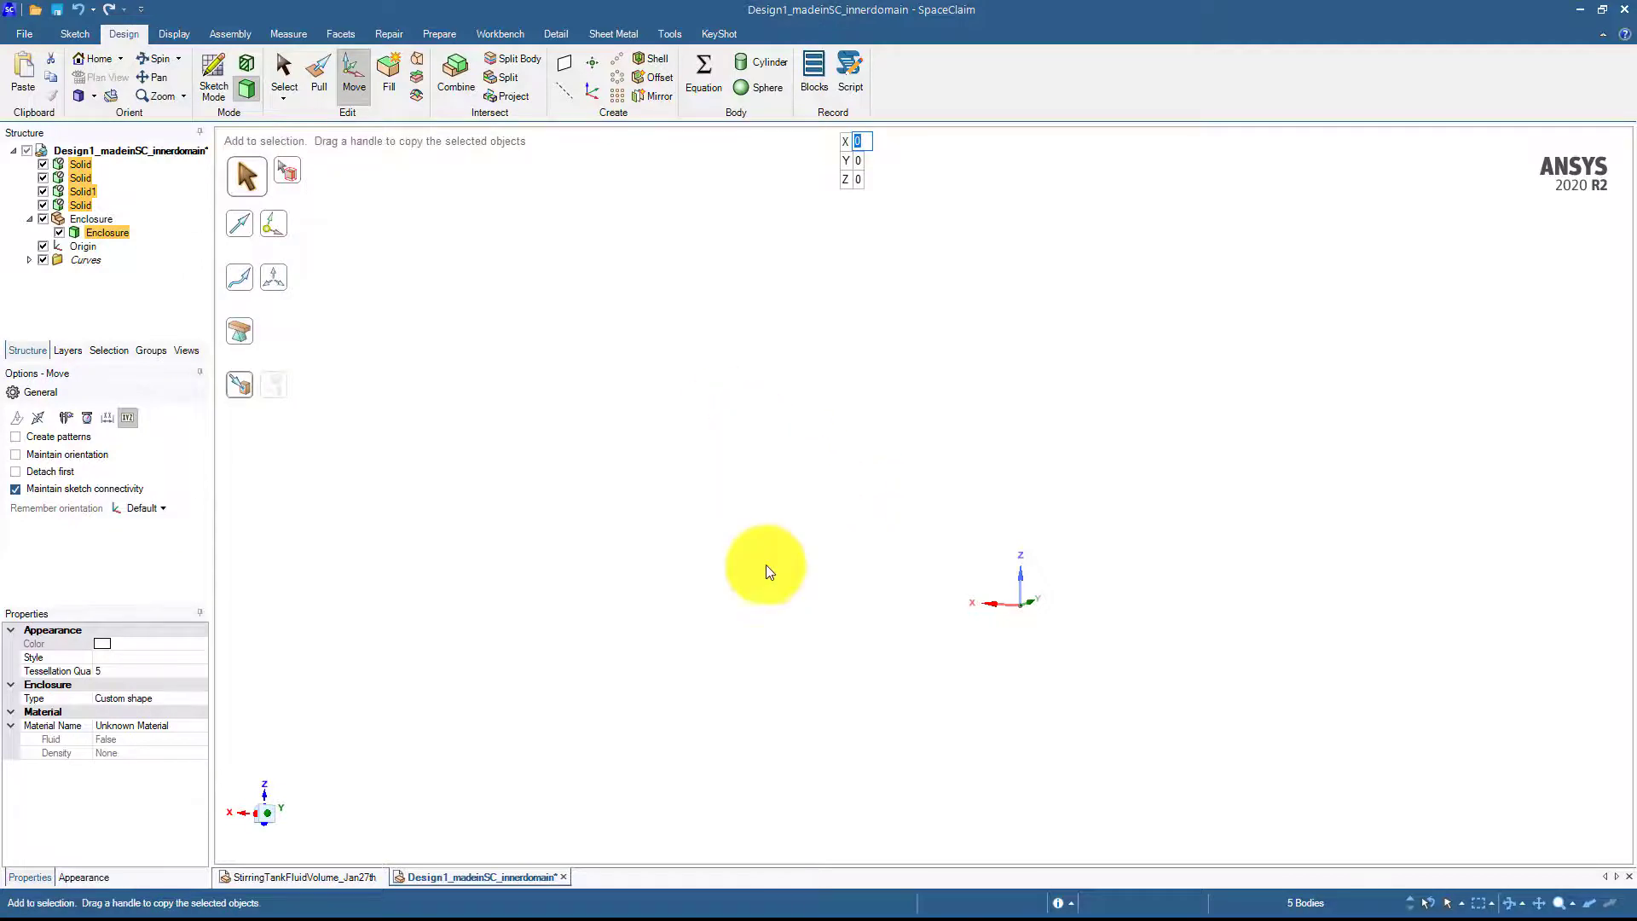
# Step: Check the position of the tank's bottom centre against the world origin and the separately created origin
pyautogui.scroll(-6, 790, 569)
pyautogui.keyDown('ctrl'); pyautogui.moveTo(798, 546); pyautogui.dragTo(806, 642, button='middle'); pyautogui.keyUp('ctrl')
pyautogui.moveTo(786, 596); pyautogui.dragTo(774, 579, button='middle')
pyautogui.click(761, 556)
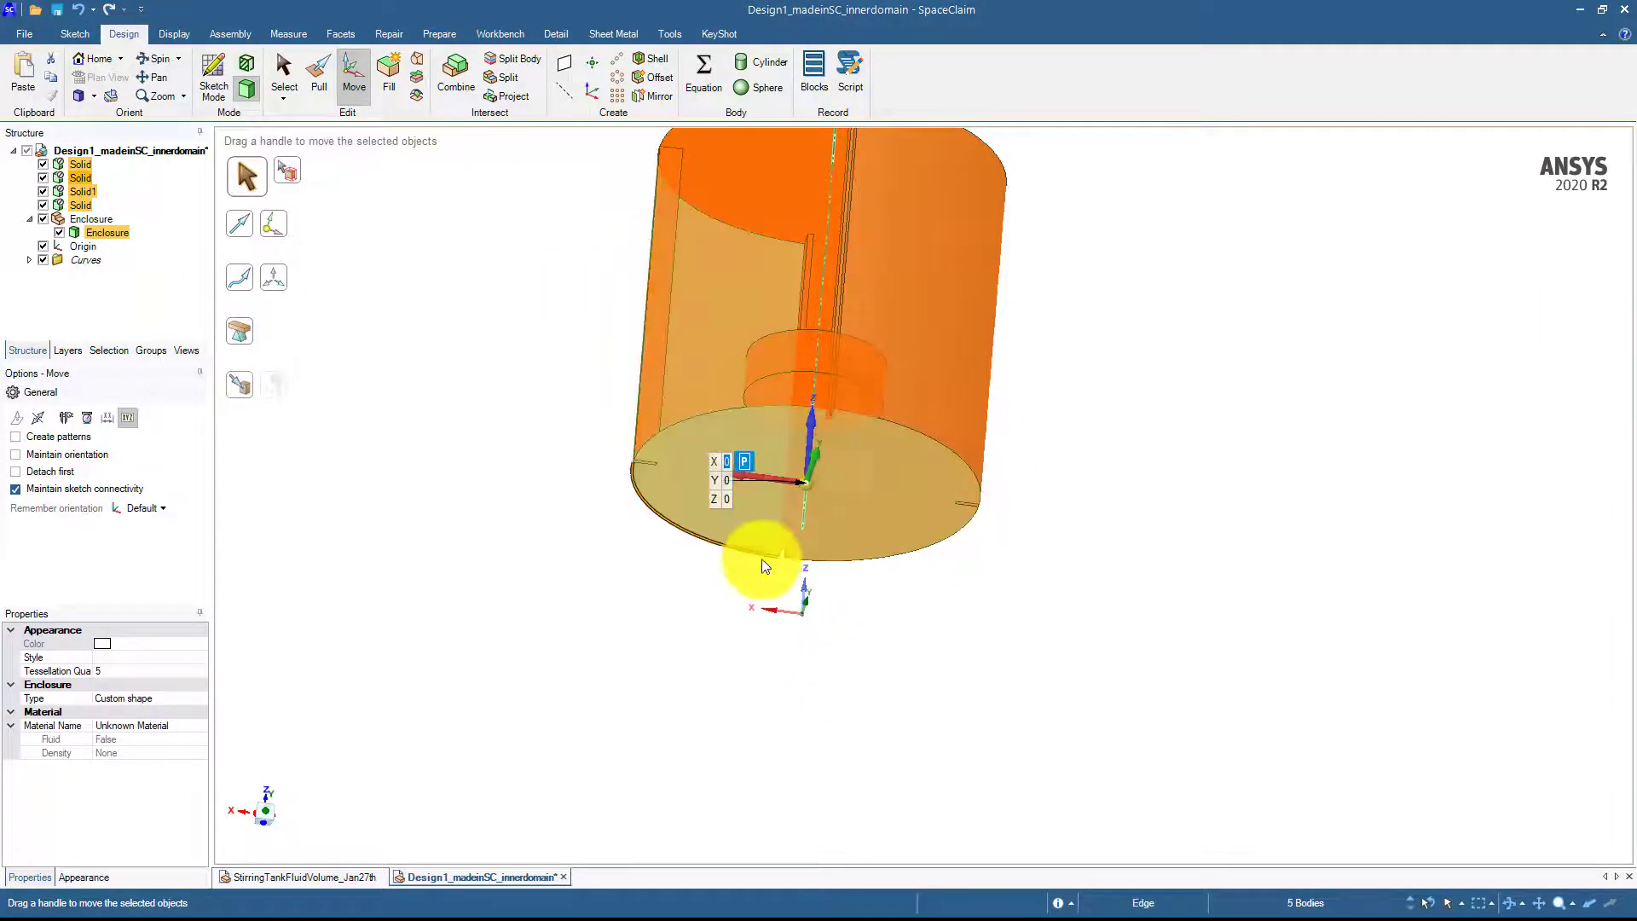
pyautogui.scroll(5, 733, 597)
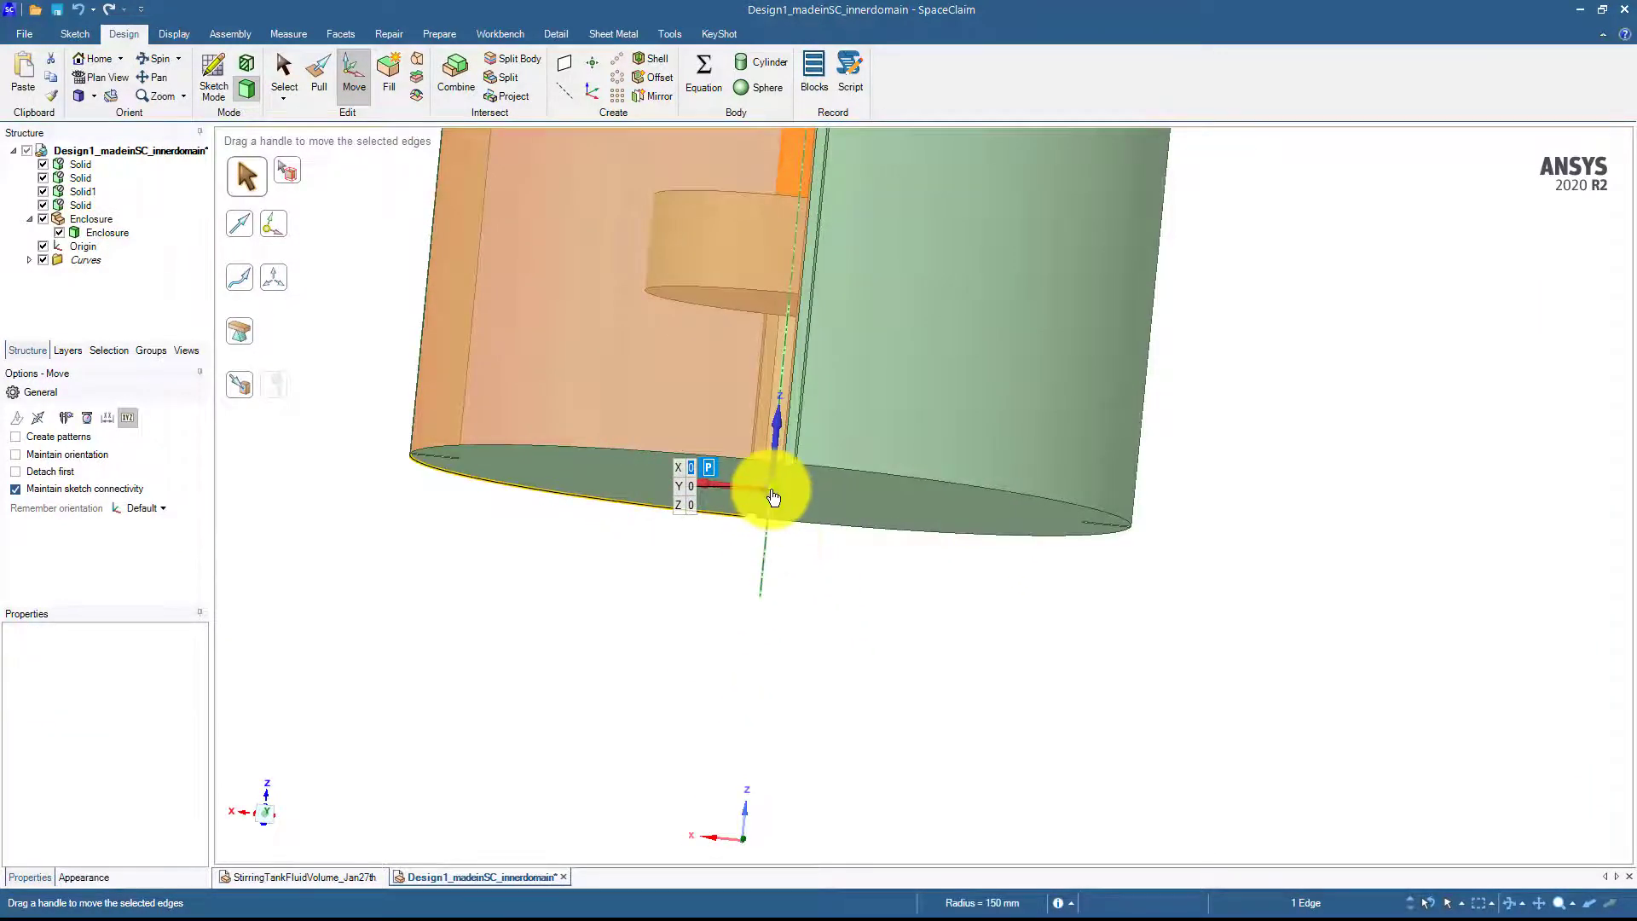
pyautogui.rightClick(766, 499)
pyautogui.click(844, 513)
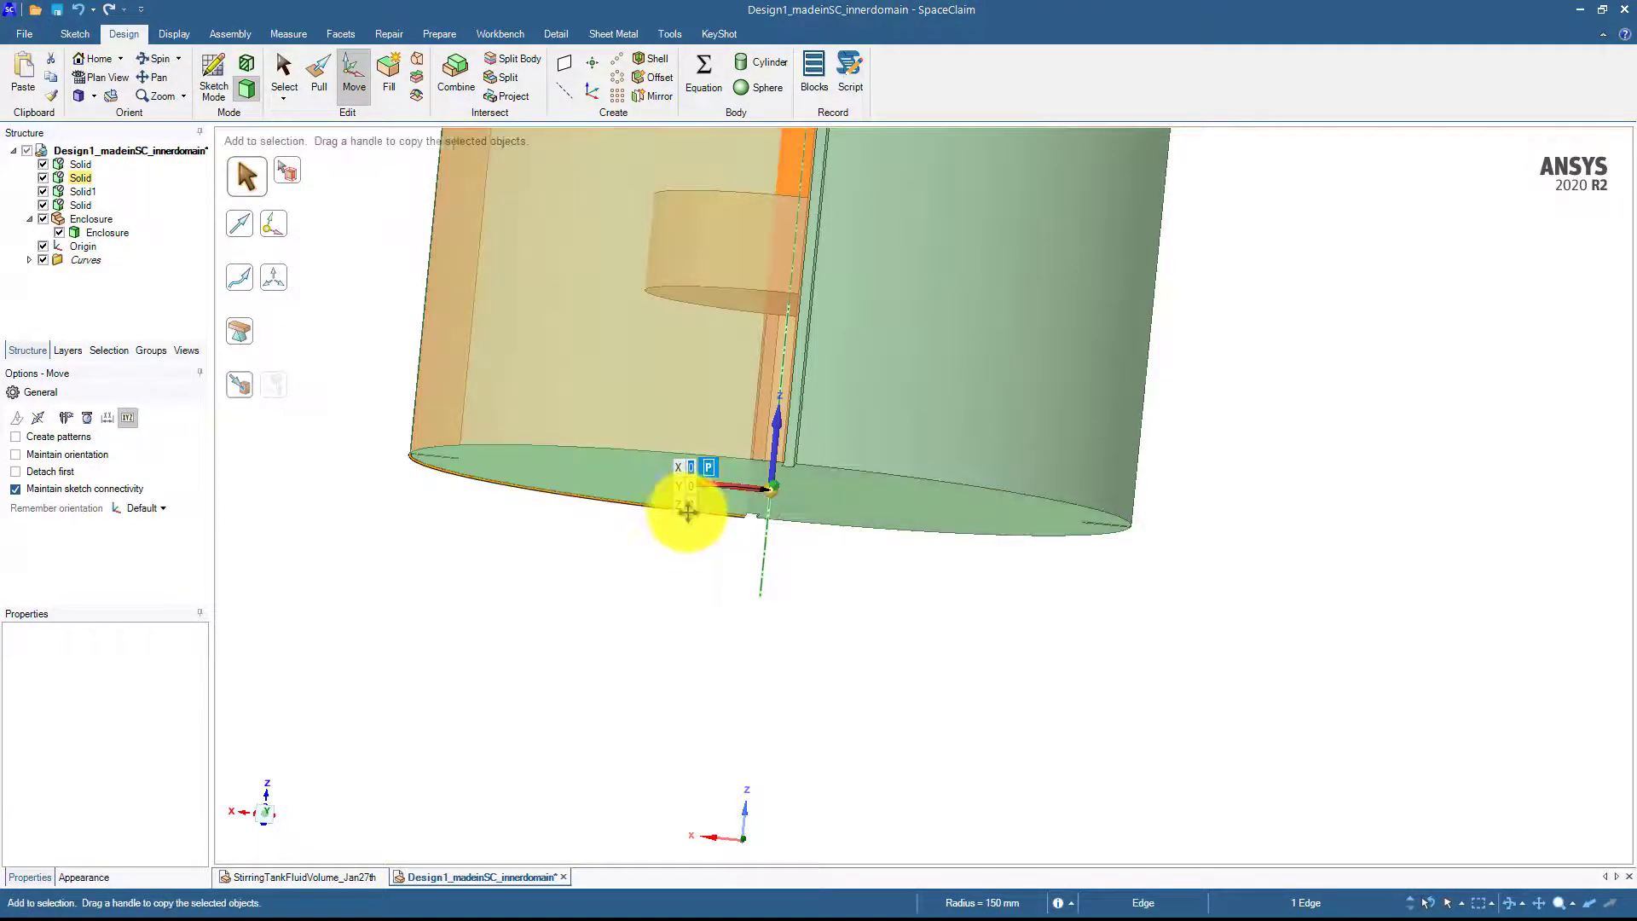
pyautogui.keyDown('ctrl'); pyautogui.moveTo(687, 510); pyautogui.dragTo(710, 550, button='middle'); pyautogui.keyUp('ctrl')
pyautogui.keyDown('ctrl'); pyautogui.moveTo(711, 672); pyautogui.dragTo(745, 444, button='middle'); pyautogui.keyUp('ctrl')
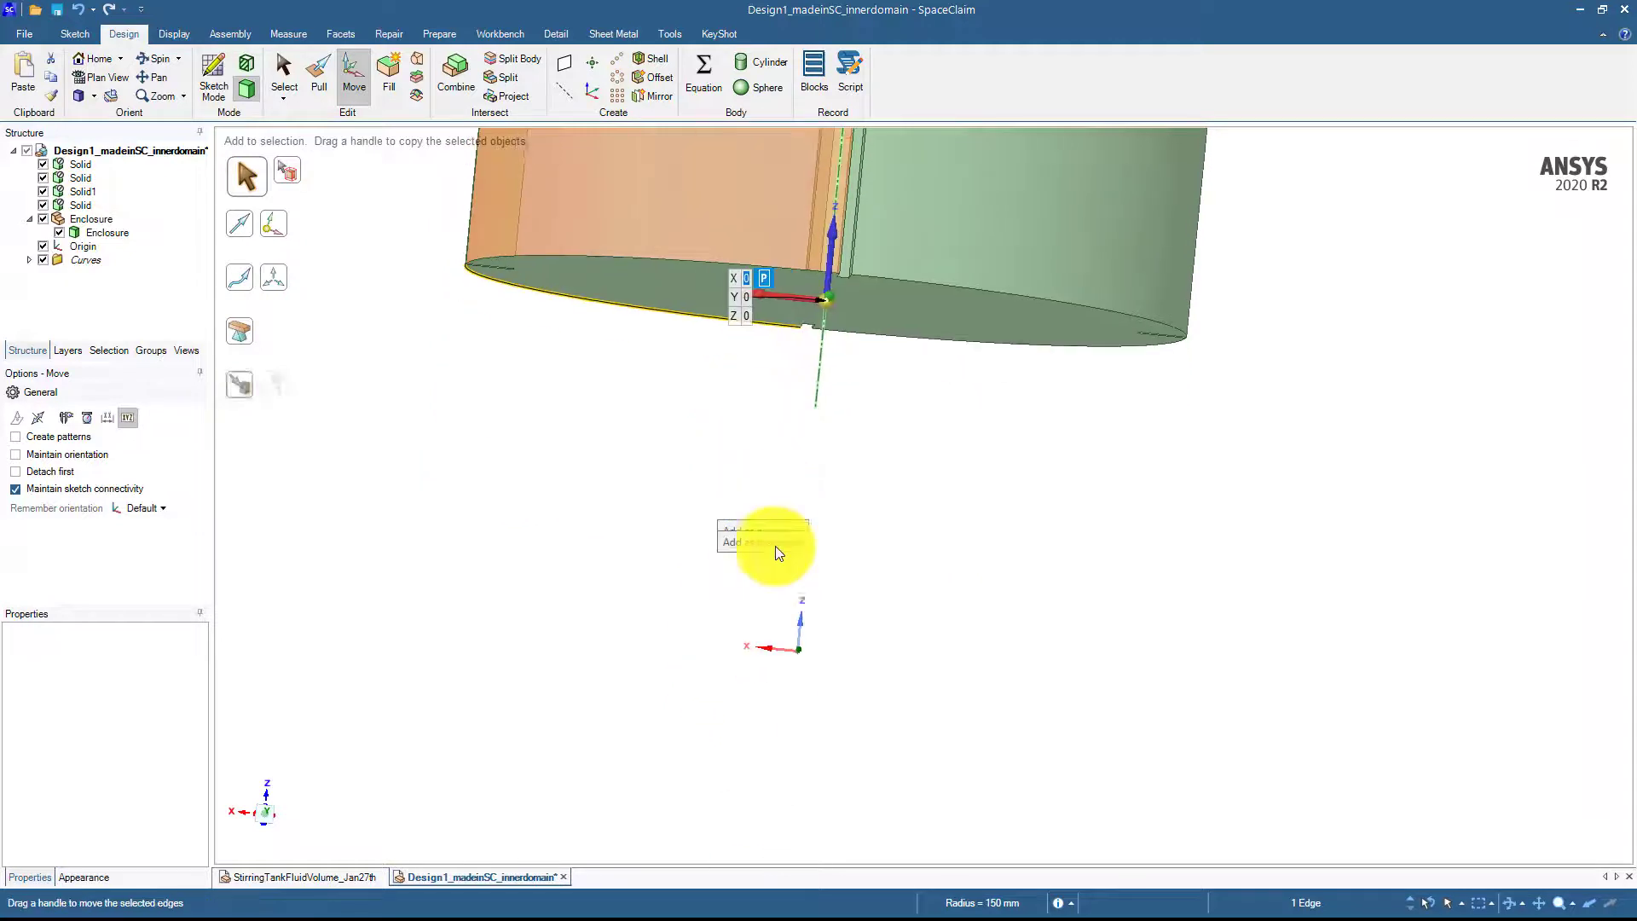
# Step: Delete the leftover origin and sketched point below the tank, and check the tank base against the world origin
pyautogui.click(775, 547)
pyautogui.click(794, 651)
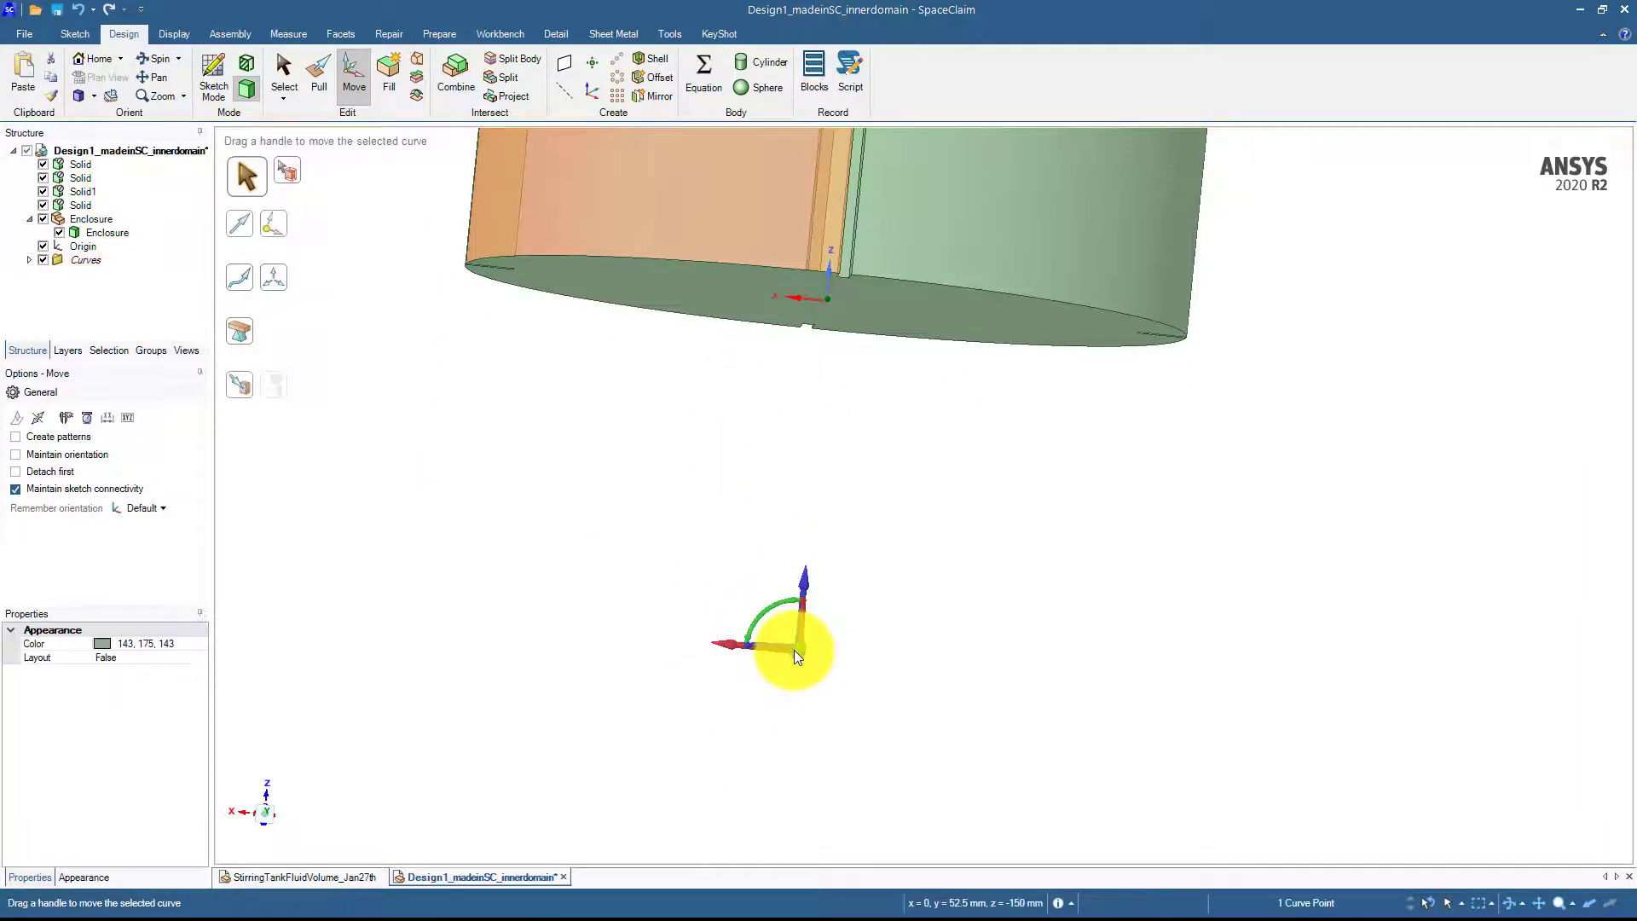
pyautogui.click(276, 68)
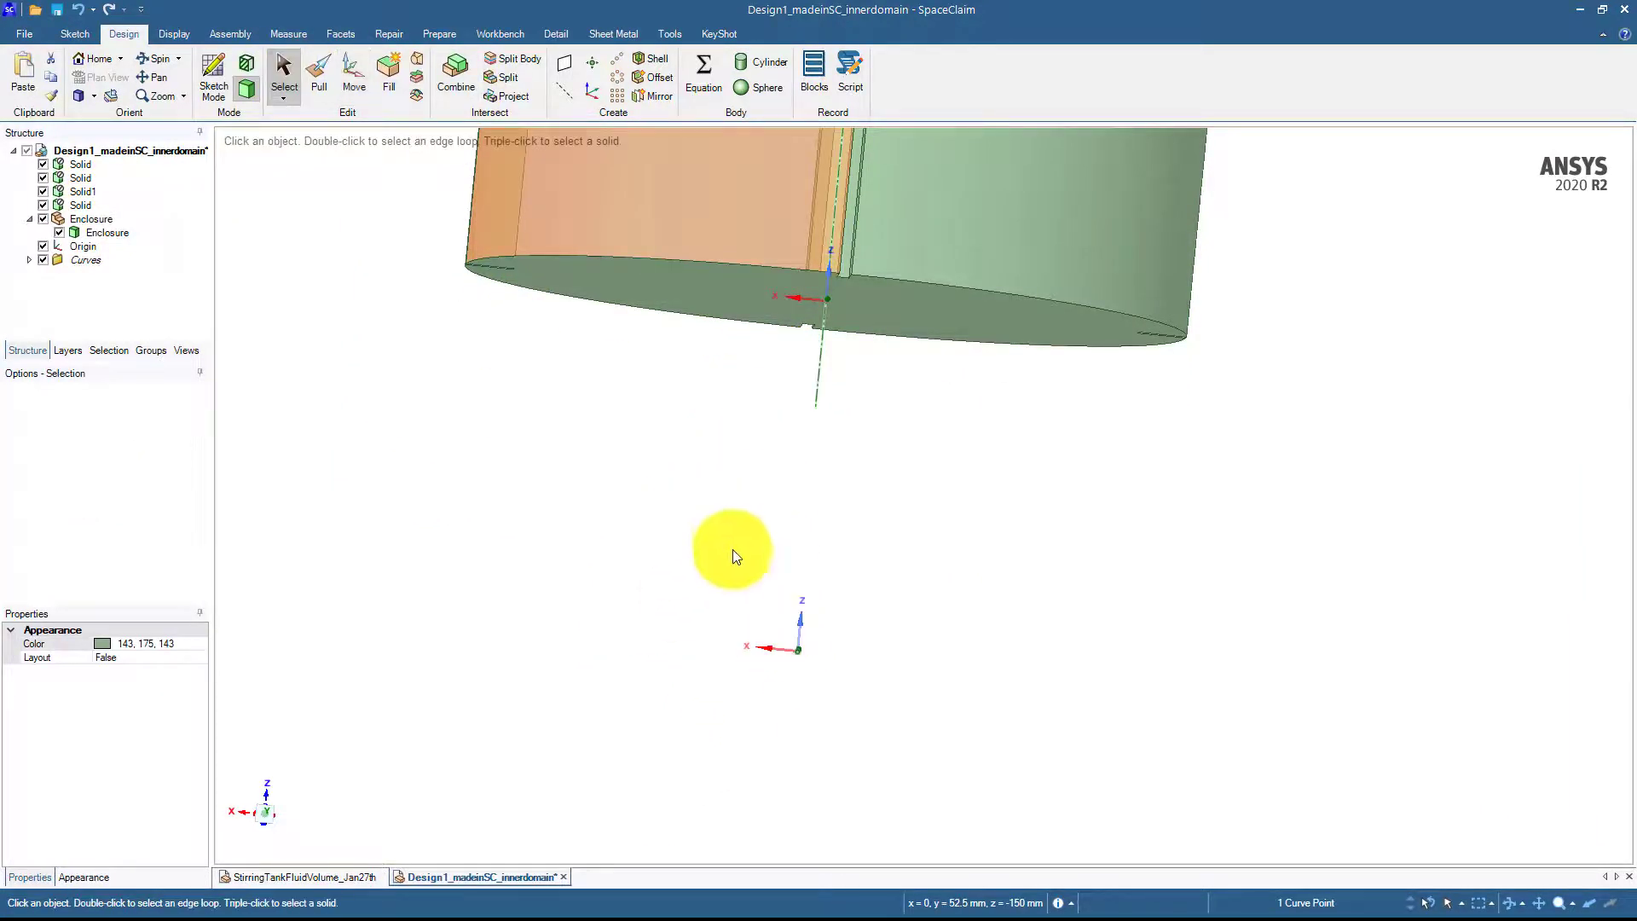
pyautogui.moveTo(683, 508); pyautogui.dragTo(871, 719)
pyautogui.click(867, 714)
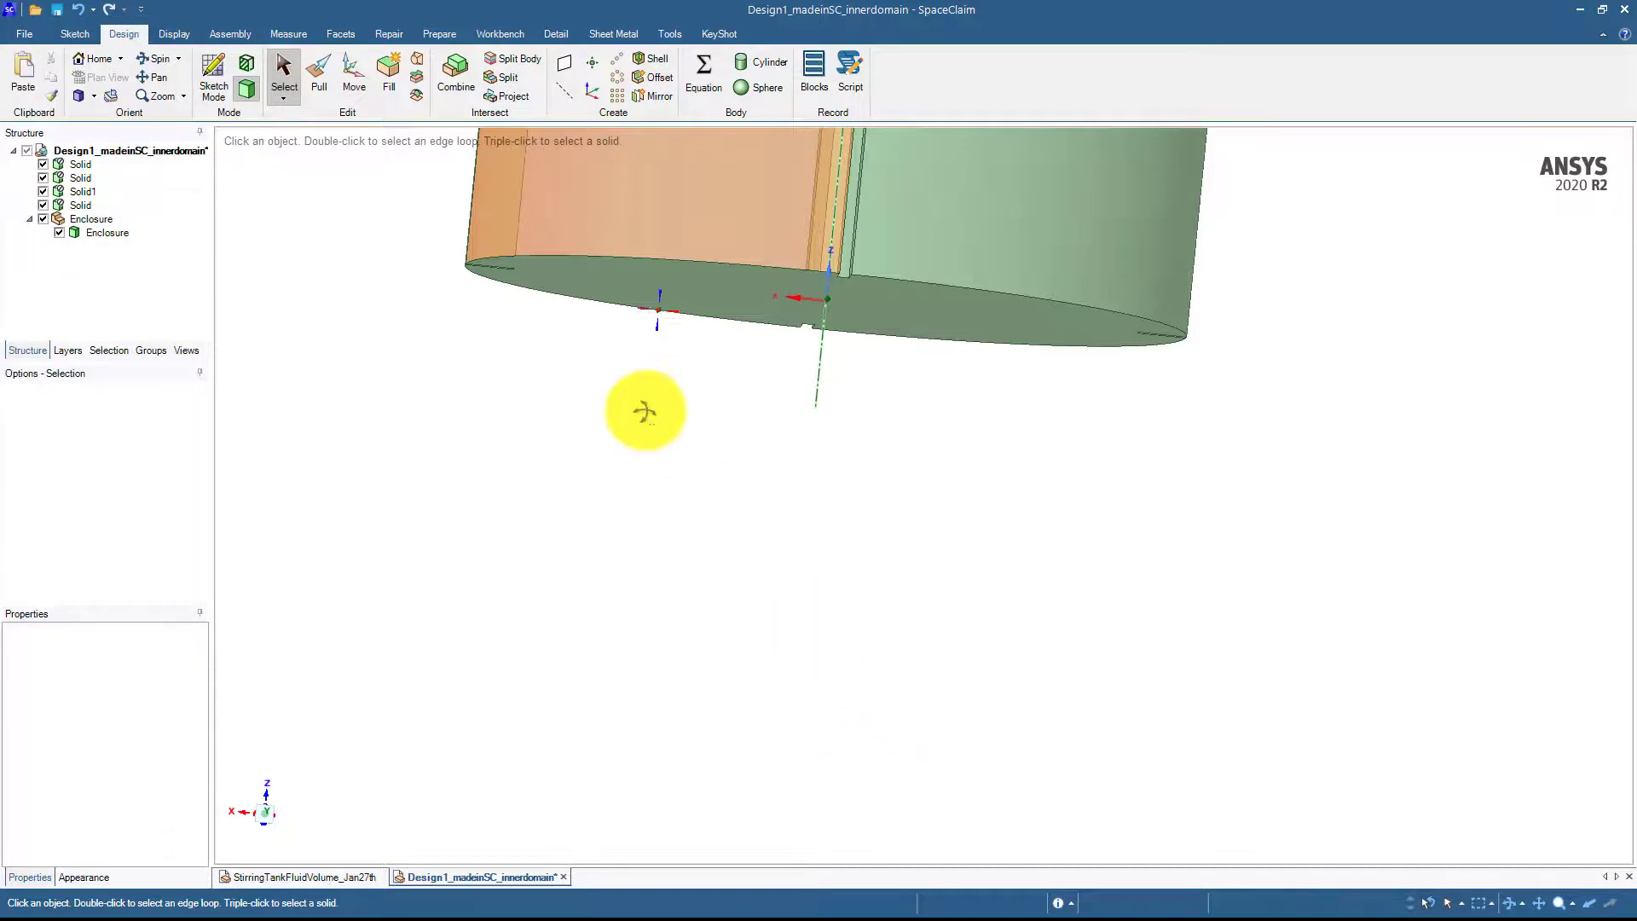
pyautogui.moveTo(645, 413); pyautogui.dragTo(679, 407, button='middle')
pyautogui.scroll(-6, 827, 582)
pyautogui.moveTo(676, 462); pyautogui.dragTo(745, 614, button='middle')
pyautogui.scroll(3, 668, 460)
pyautogui.click(801, 668)
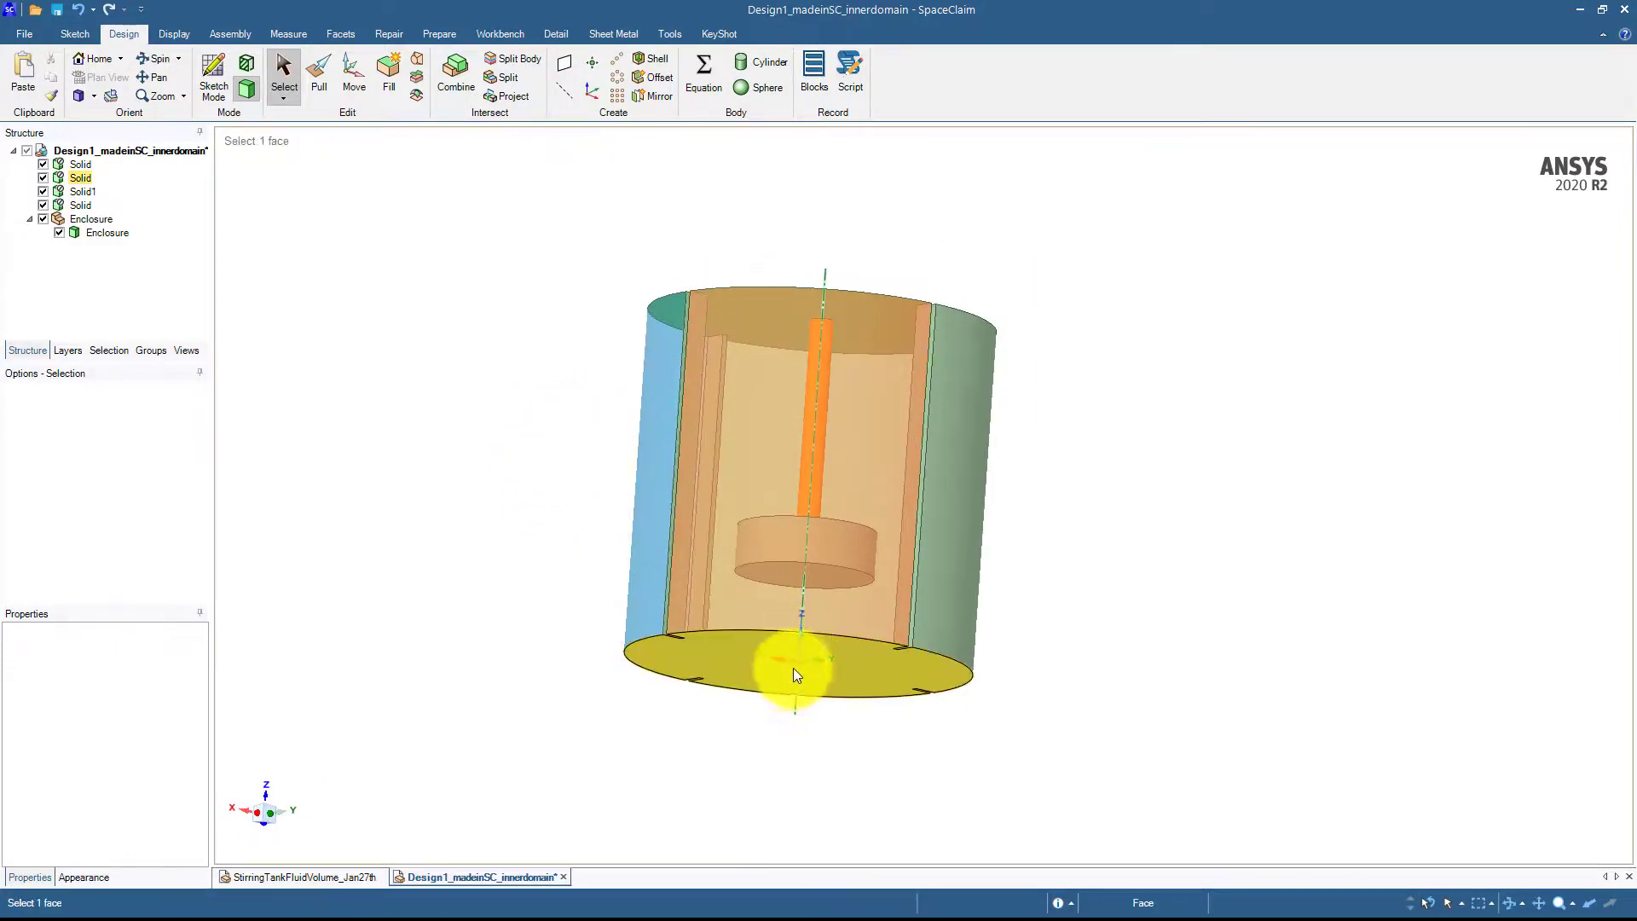